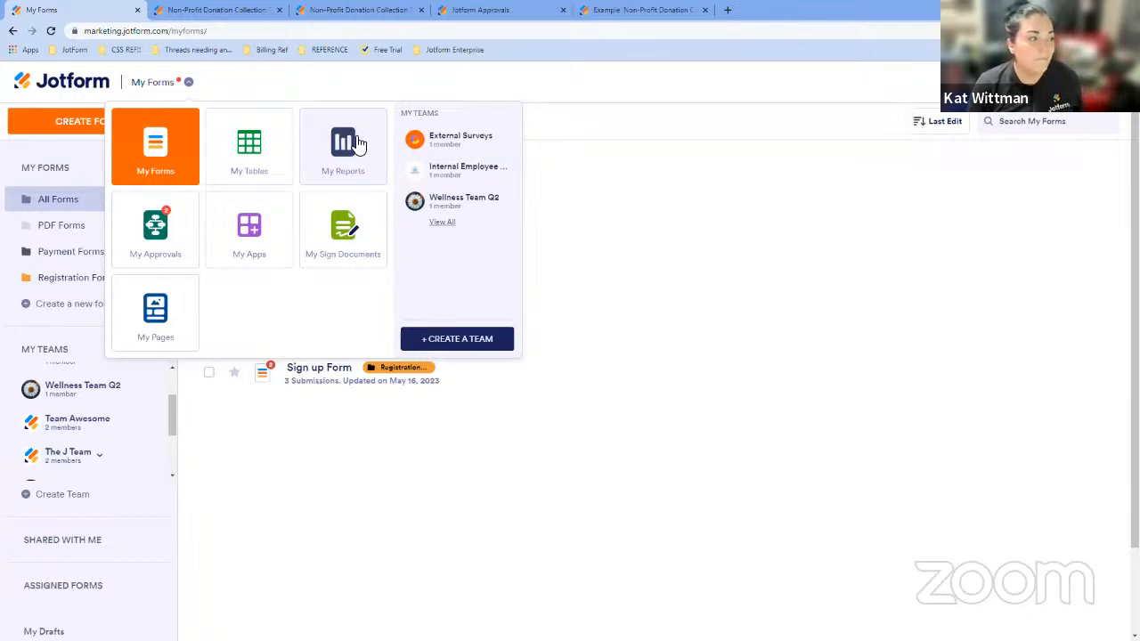
- Open My Reports and browse the report types offered in the Create a Report gallery, then close it
{"action": "left_click", "coordinate": [347, 153]}
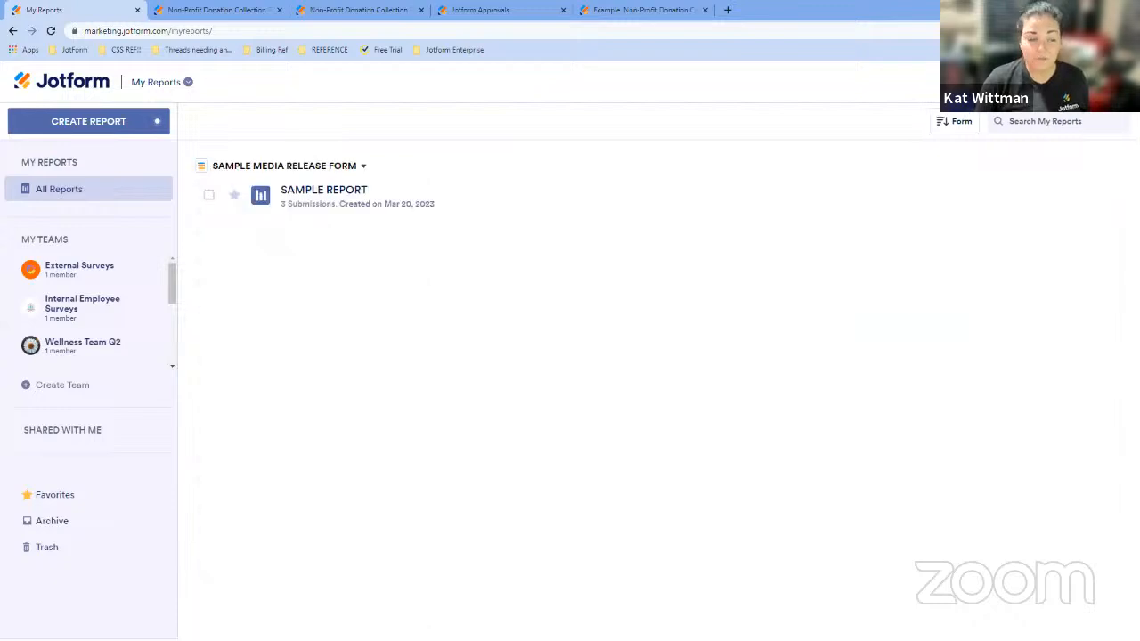
{"action": "left_click", "coordinate": [148, 126]}
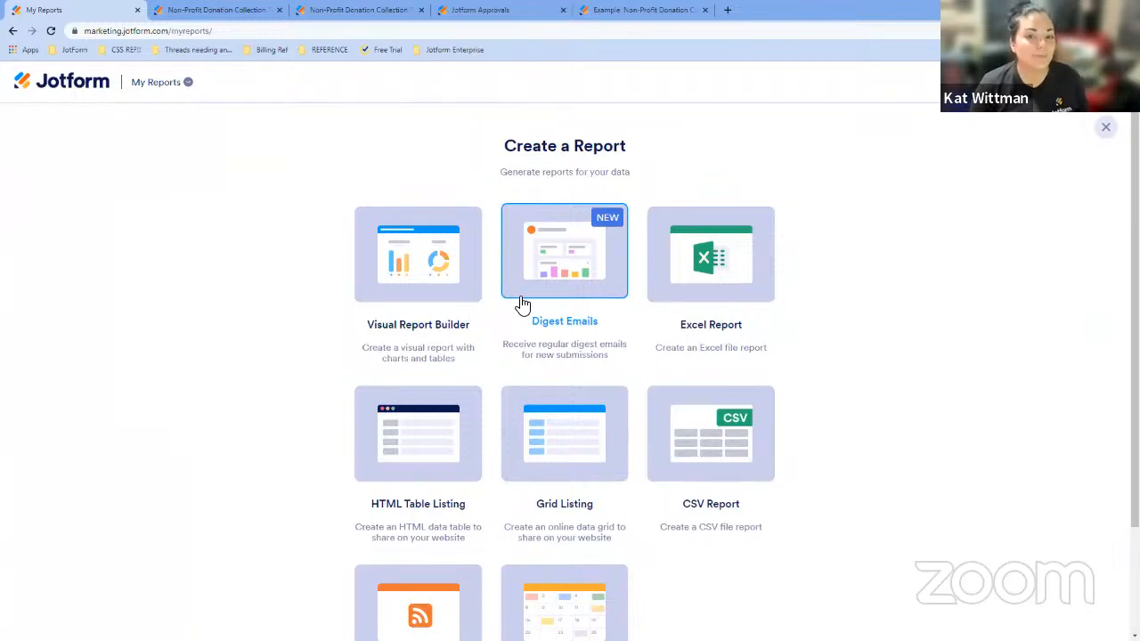
{"action": "scroll", "coordinate": [725, 317], "scroll_direction": "down", "scroll_amount": 1}
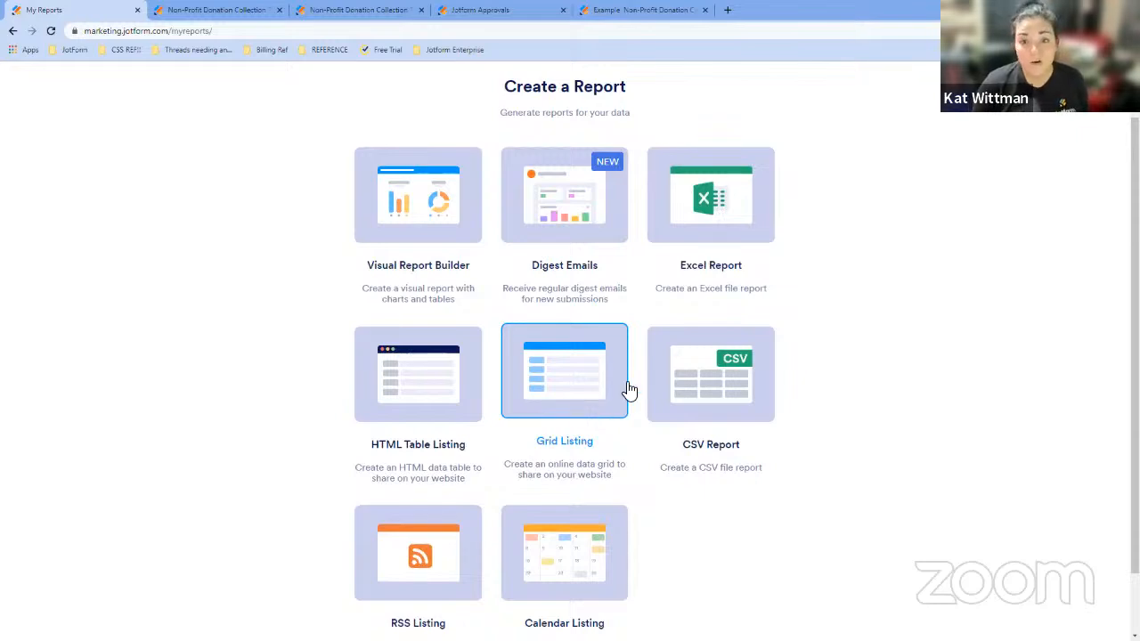
{"action": "scroll", "coordinate": [601, 329], "scroll_direction": "up", "scroll_amount": 2}
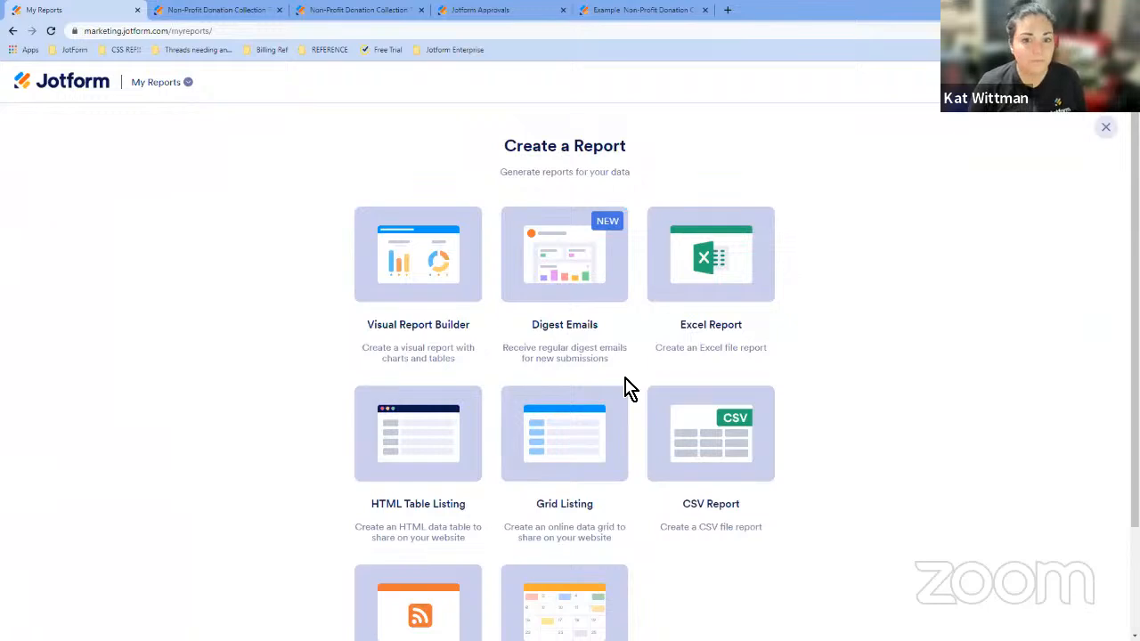
{"action": "scroll", "coordinate": [846, 170], "scroll_direction": "down", "scroll_amount": 1}
{"action": "scroll", "coordinate": [1032, 193], "scroll_direction": "up", "scroll_amount": 1}
{"action": "left_click", "coordinate": [1103, 127]}
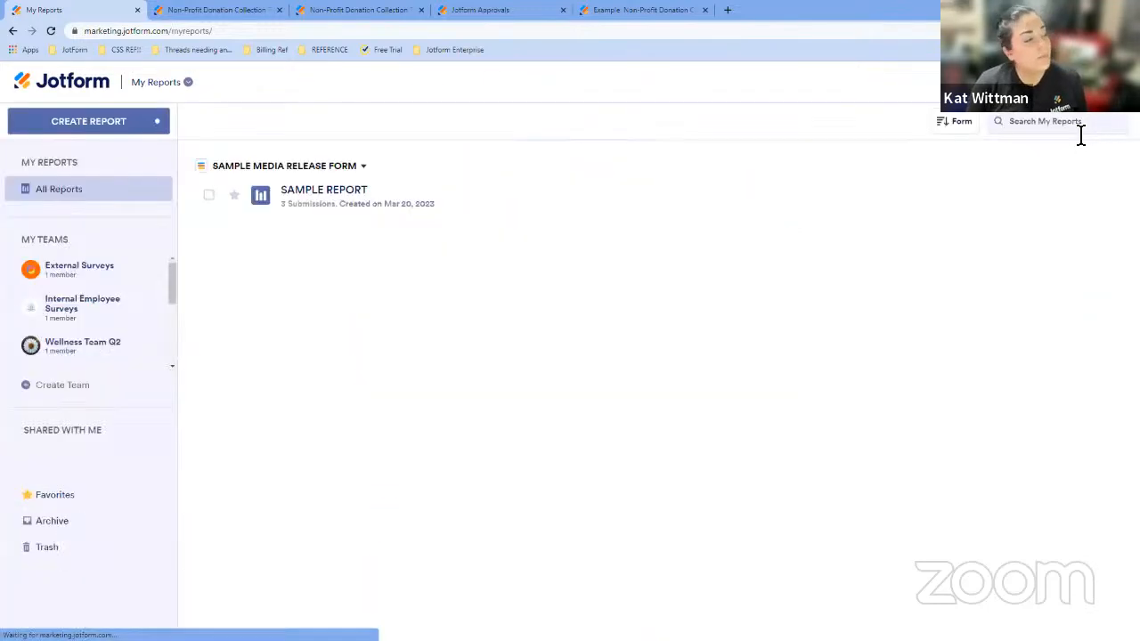
- Navigate from My Forms back to My Reports, reopening and closing the Create a Report gallery
{"action": "left_click", "coordinate": [190, 78]}
{"action": "left_click", "coordinate": [164, 160]}
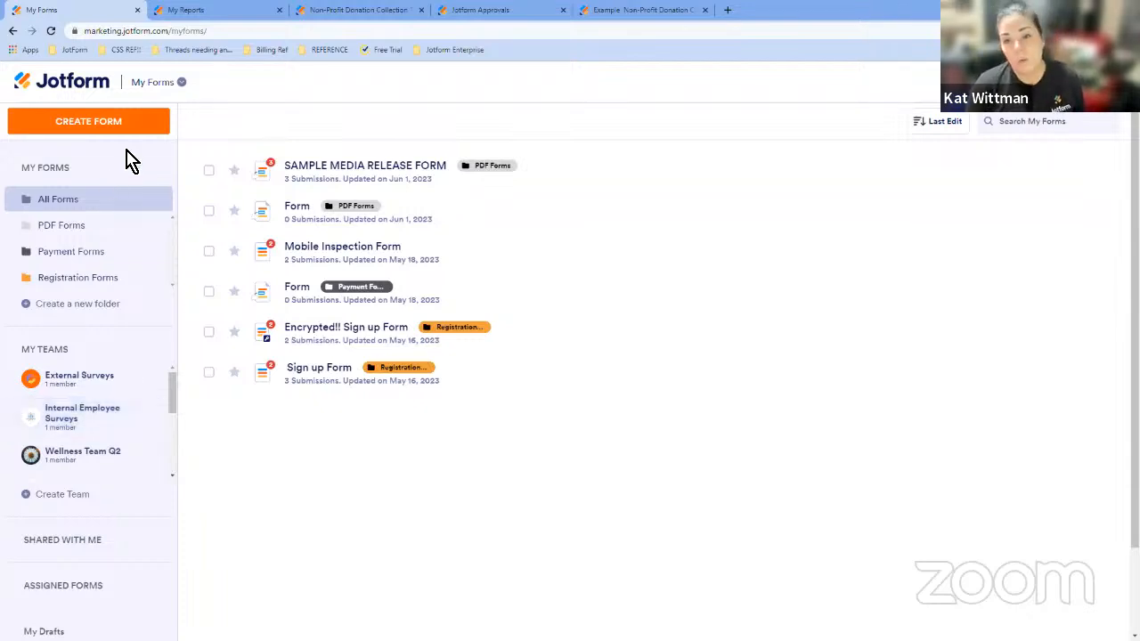
{"action": "left_click", "coordinate": [175, 83]}
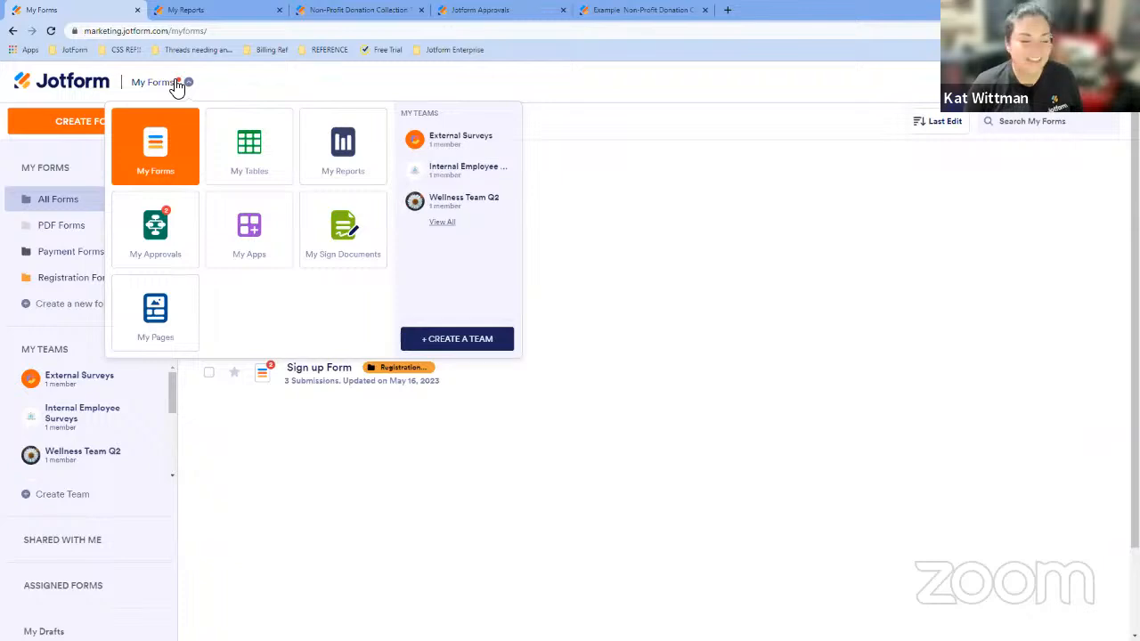
{"action": "left_click", "coordinate": [344, 150]}
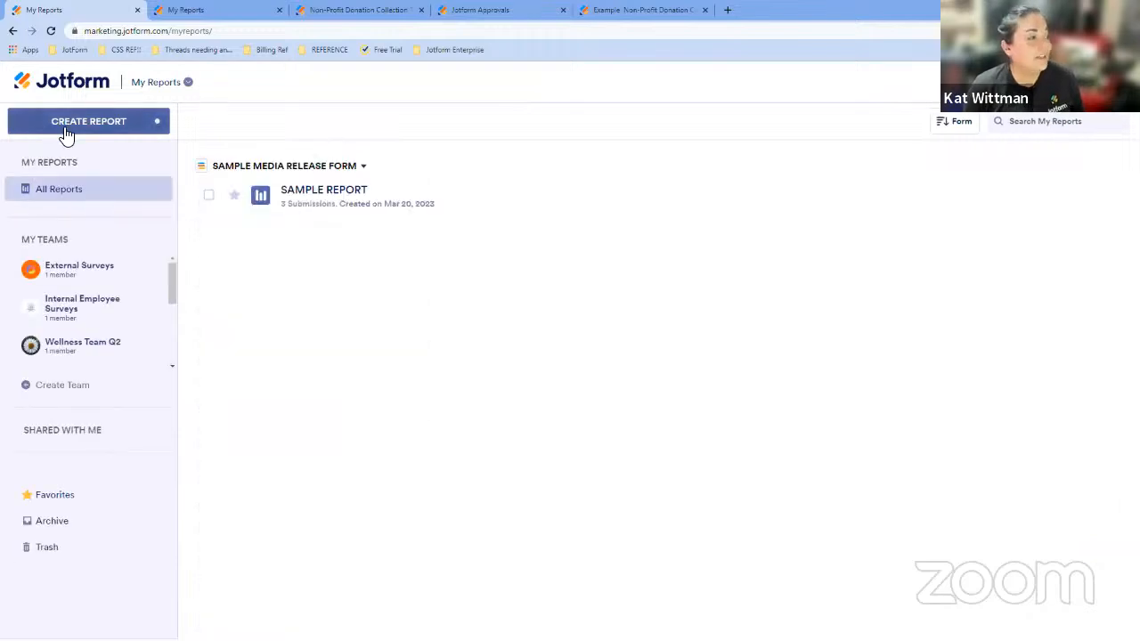
{"action": "left_click", "coordinate": [67, 134]}
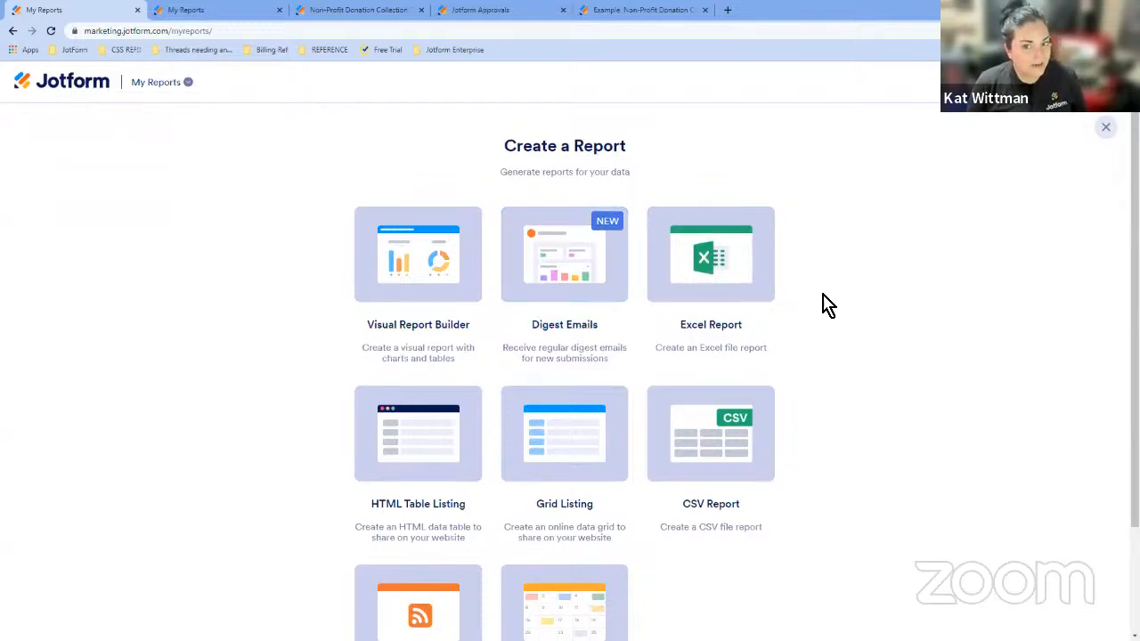
{"action": "left_click", "coordinate": [1104, 129]}
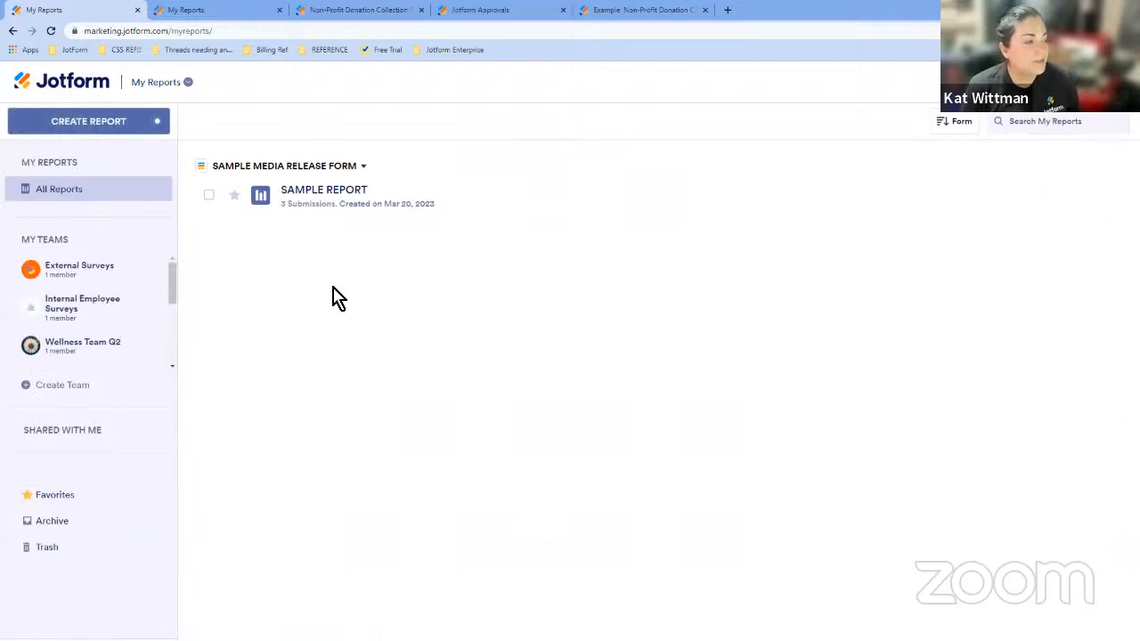
- Open the Team Awesome team workspace and start creating a new report there
{"action": "scroll", "coordinate": [144, 325], "scroll_direction": "down", "scroll_amount": 3}
{"action": "left_click", "coordinate": [124, 331]}
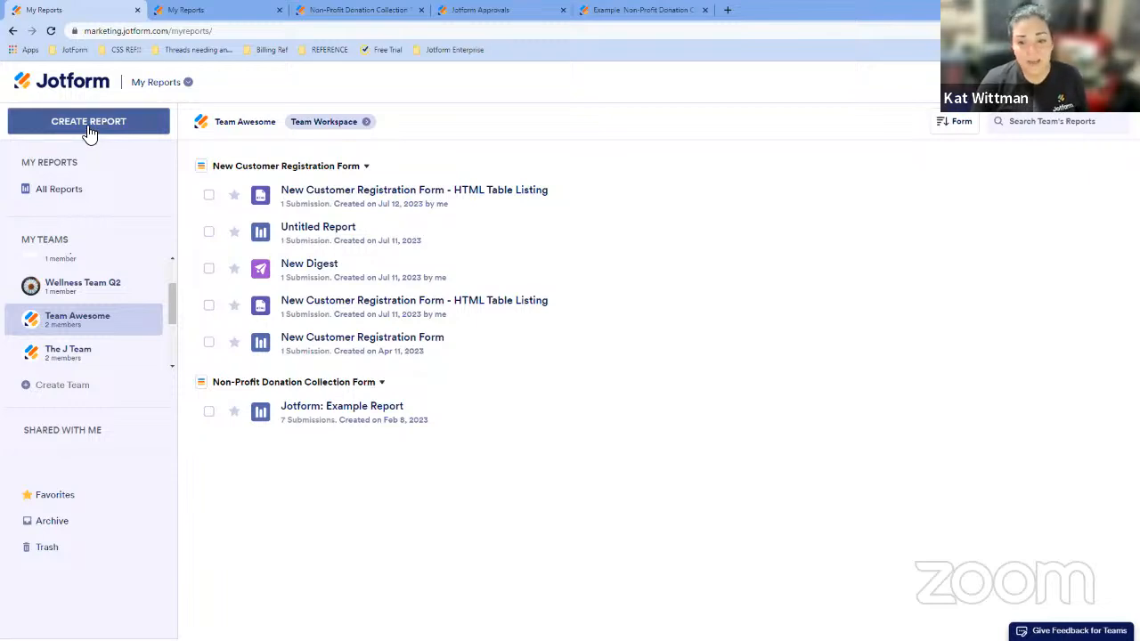
{"action": "left_click", "coordinate": [295, 132]}
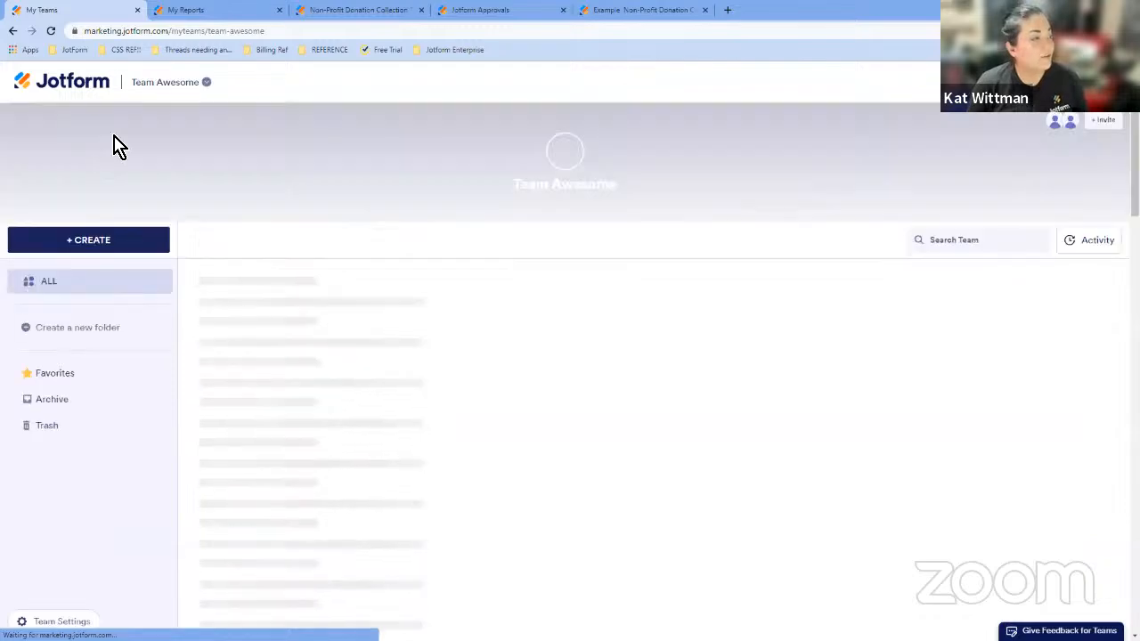
{"action": "left_click", "coordinate": [123, 244]}
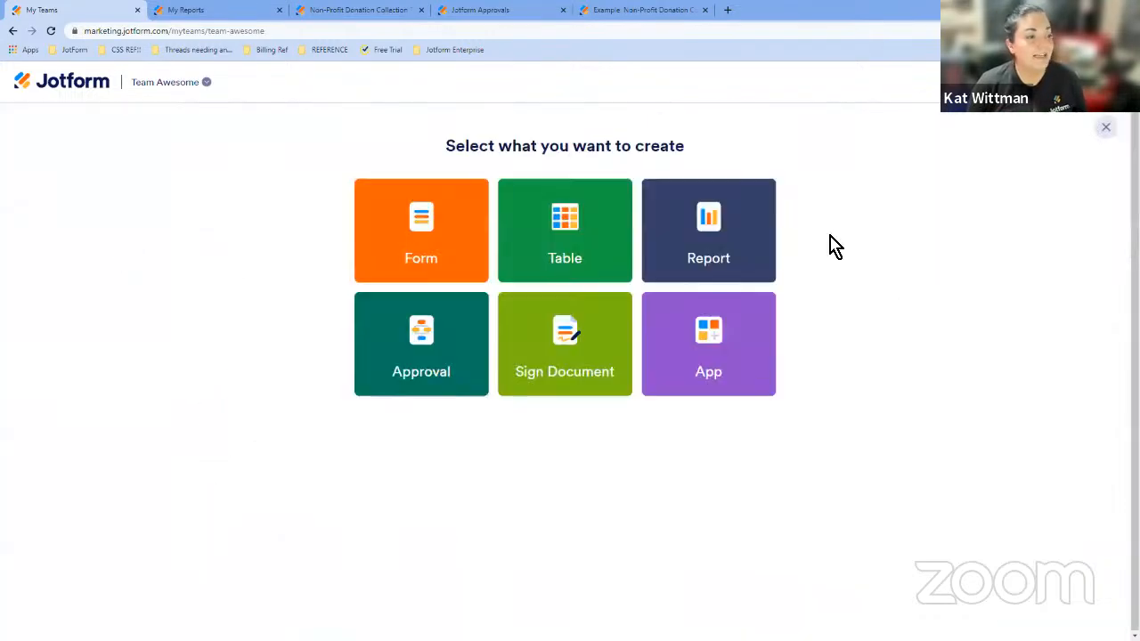
{"action": "left_click", "coordinate": [730, 234]}
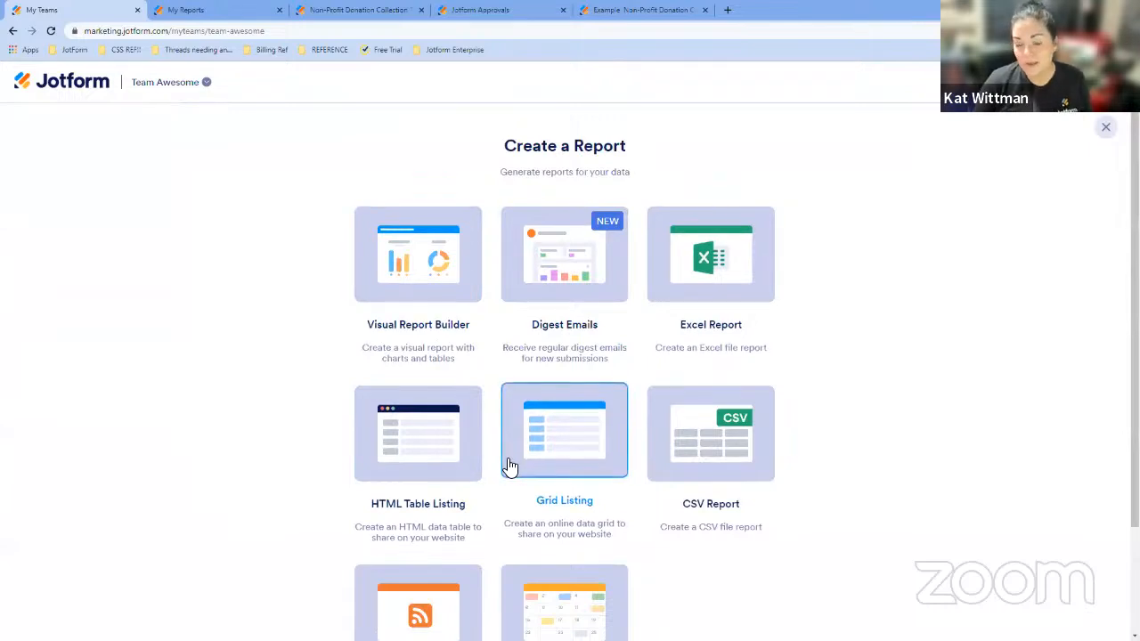
{"action": "scroll", "coordinate": [823, 381], "scroll_direction": "down", "scroll_amount": 2}
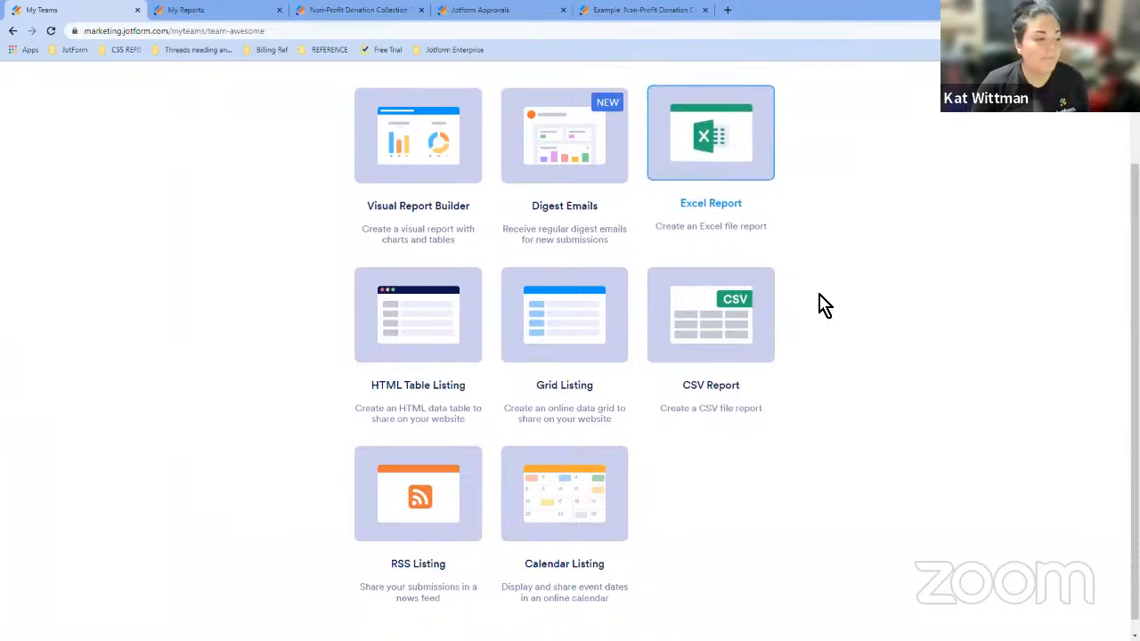
{"action": "scroll", "coordinate": [819, 306], "scroll_direction": "down", "scroll_amount": 1}
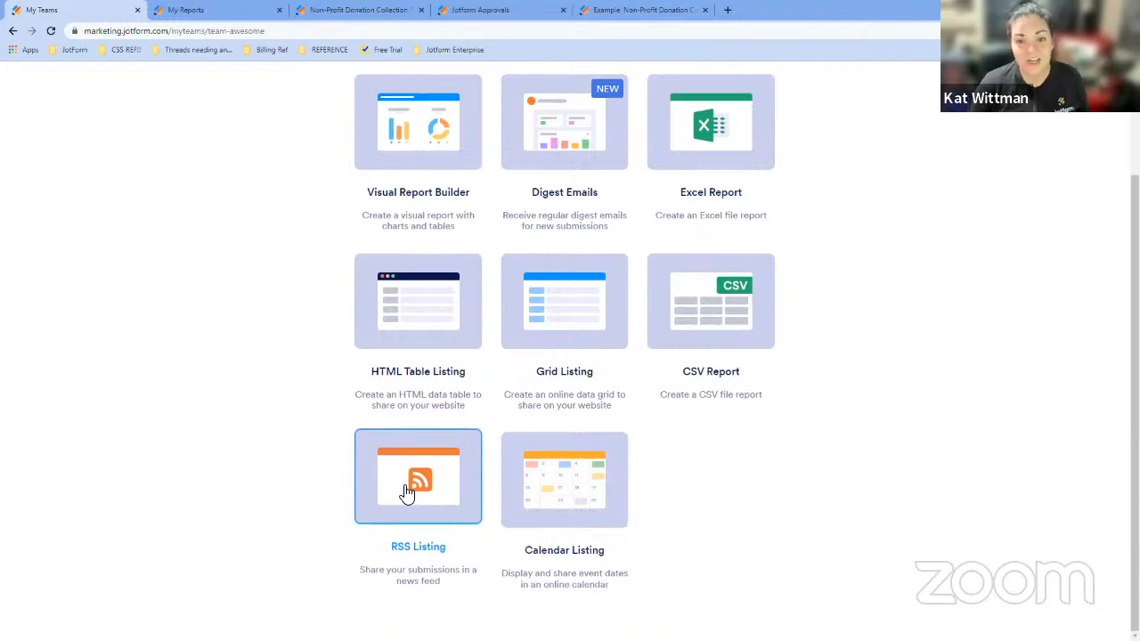
{"action": "scroll", "coordinate": [667, 377], "scroll_direction": "up", "scroll_amount": 1}
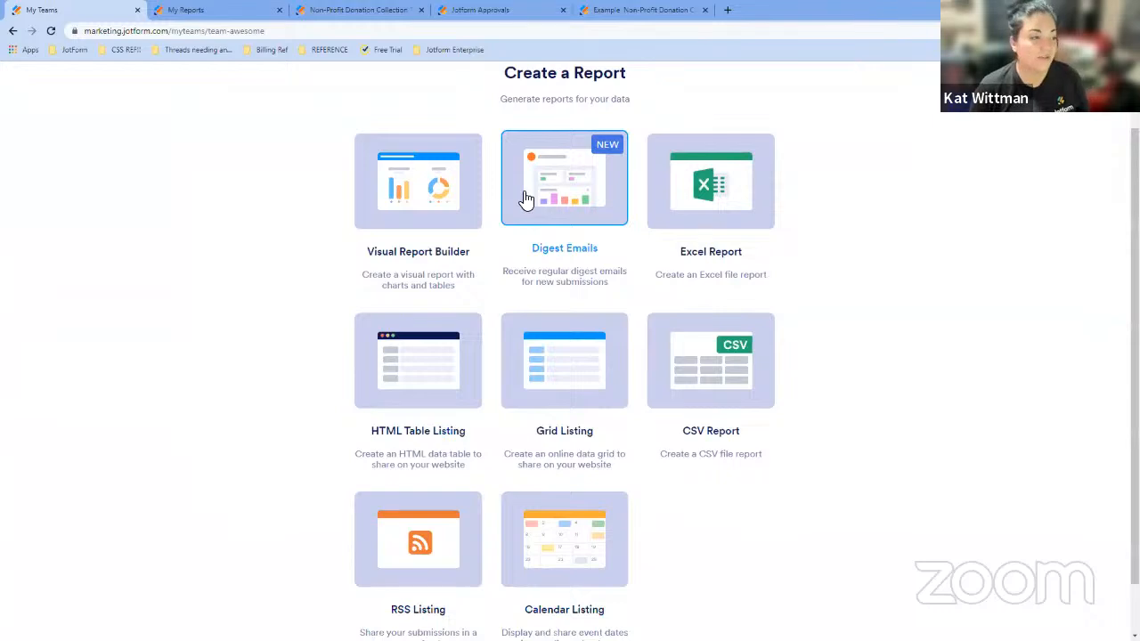
- Choose an HTML Table Listing report based on the Non-Profit Donation Collection Form
{"action": "left_click", "coordinate": [414, 383]}
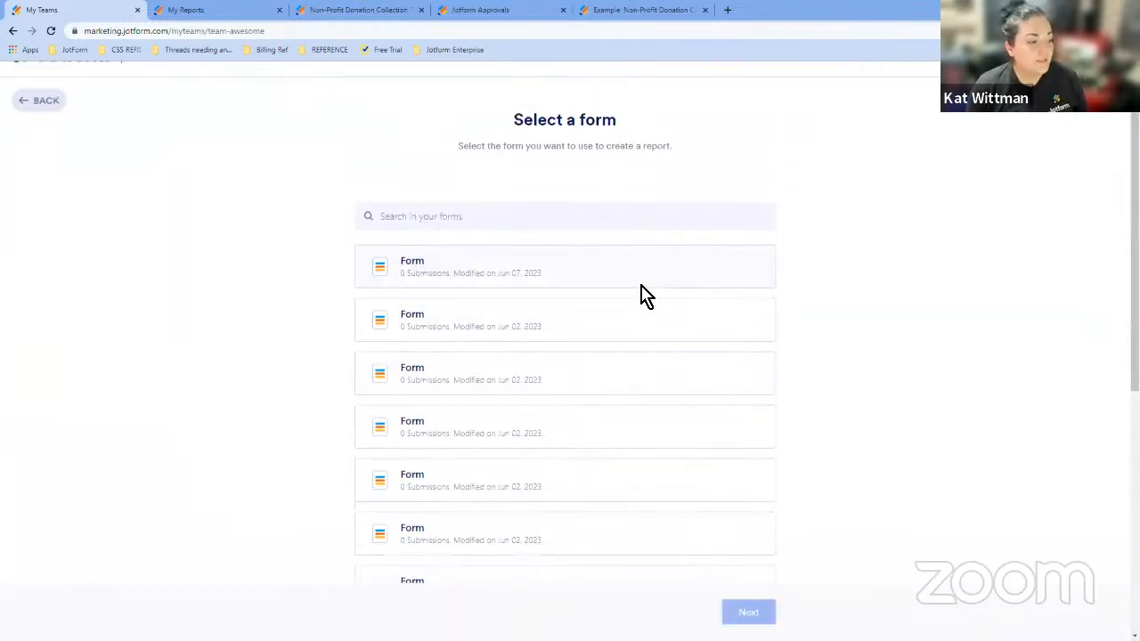
{"action": "scroll", "coordinate": [645, 297], "scroll_direction": "down", "scroll_amount": 5}
{"action": "left_click", "coordinate": [402, 565]}
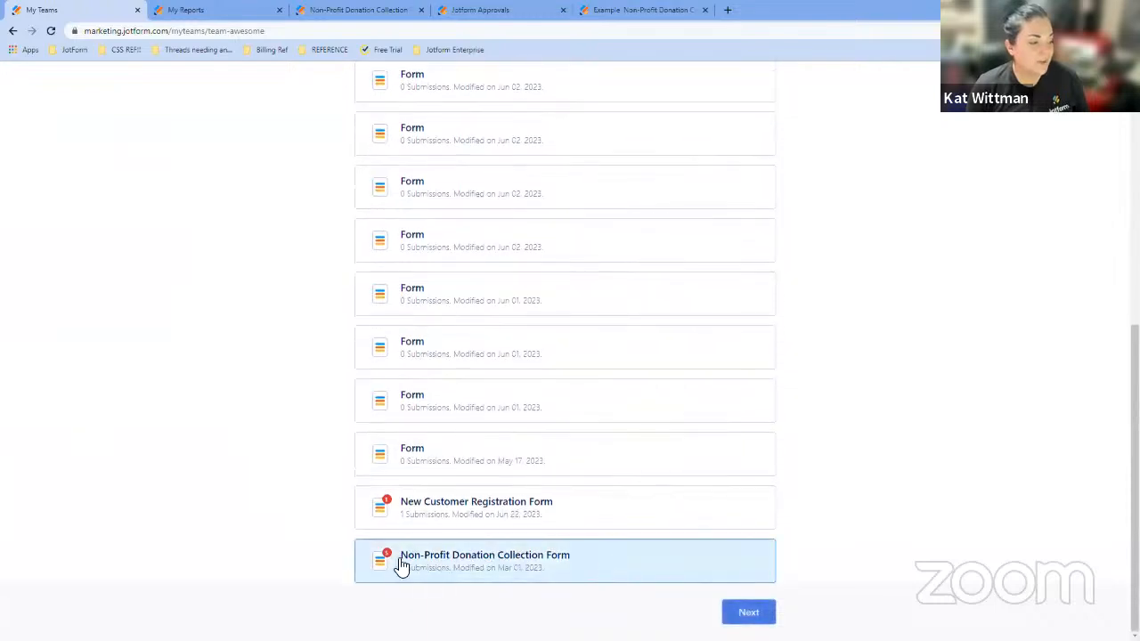
{"action": "left_click", "coordinate": [753, 614]}
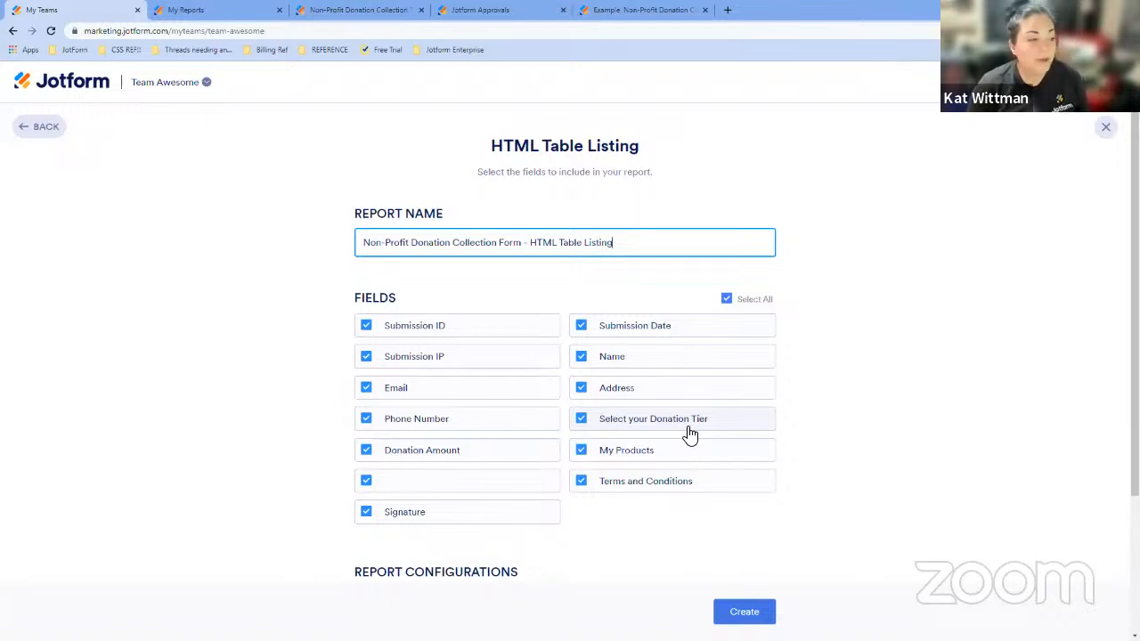
- Exclude the Signature, the unnamed field and Terms and Conditions from the report's fields
{"action": "left_click", "coordinate": [480, 512]}
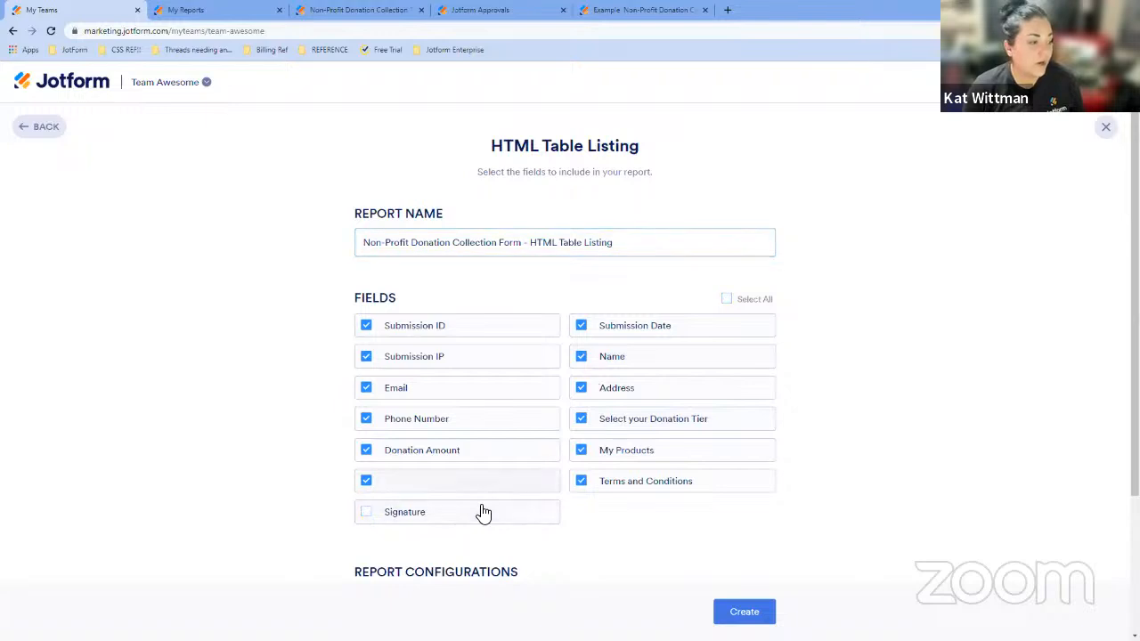
{"action": "left_click", "coordinate": [485, 488]}
{"action": "left_click", "coordinate": [633, 488]}
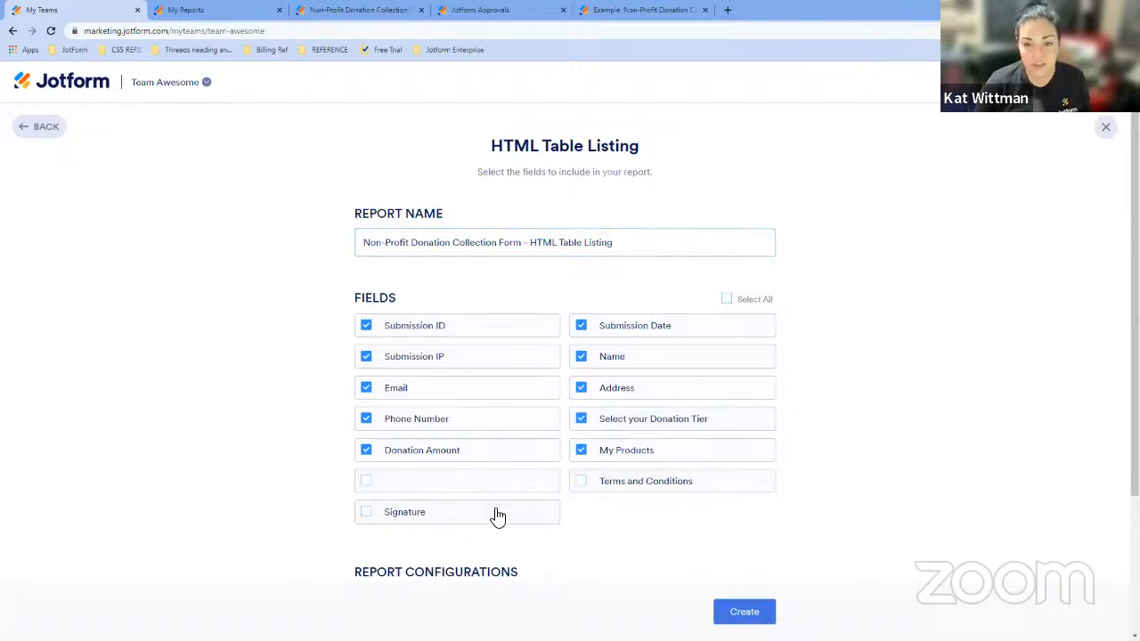
- Enable Show edit URLs in the report configurations and create the report
{"action": "scroll", "coordinate": [841, 392], "scroll_direction": "down", "scroll_amount": 2}
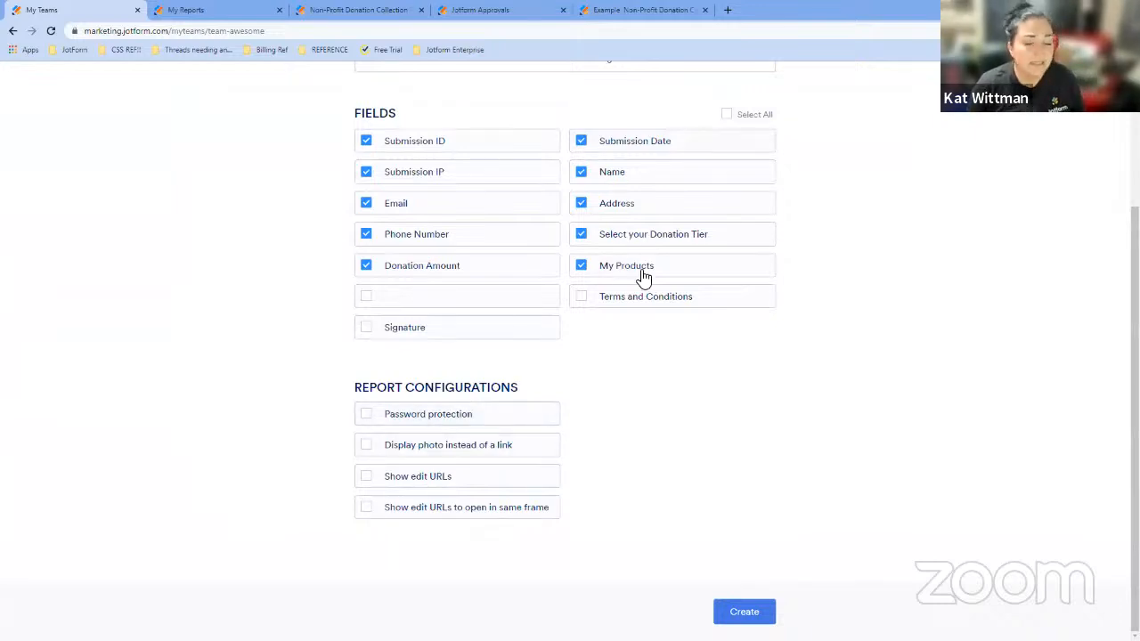
{"action": "left_click", "coordinate": [412, 488]}
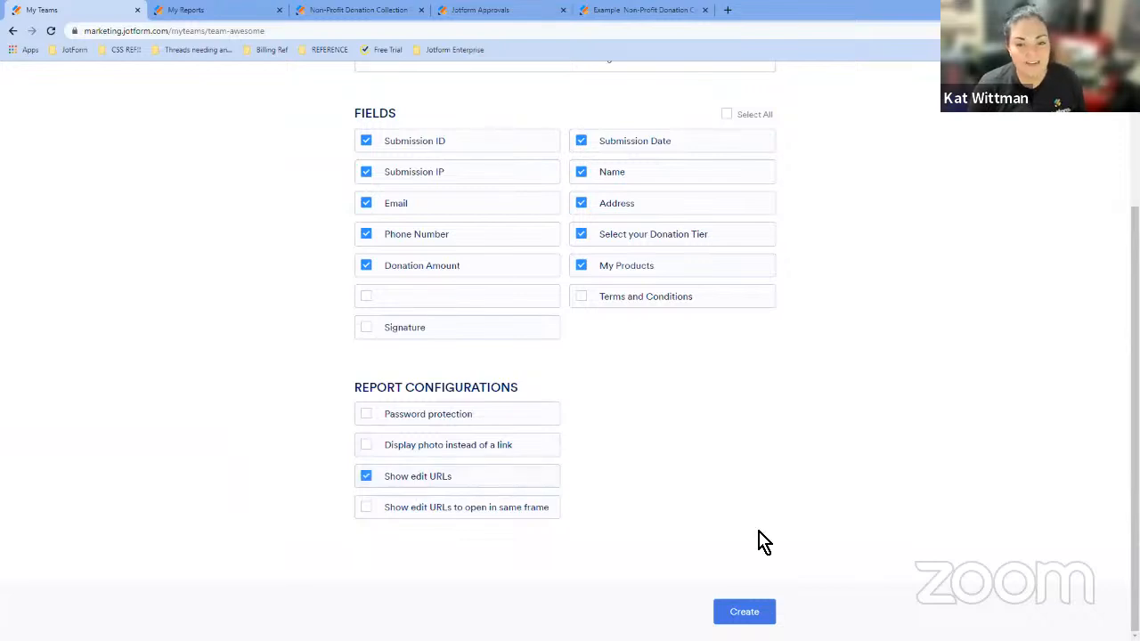
{"action": "left_click", "coordinate": [737, 613]}
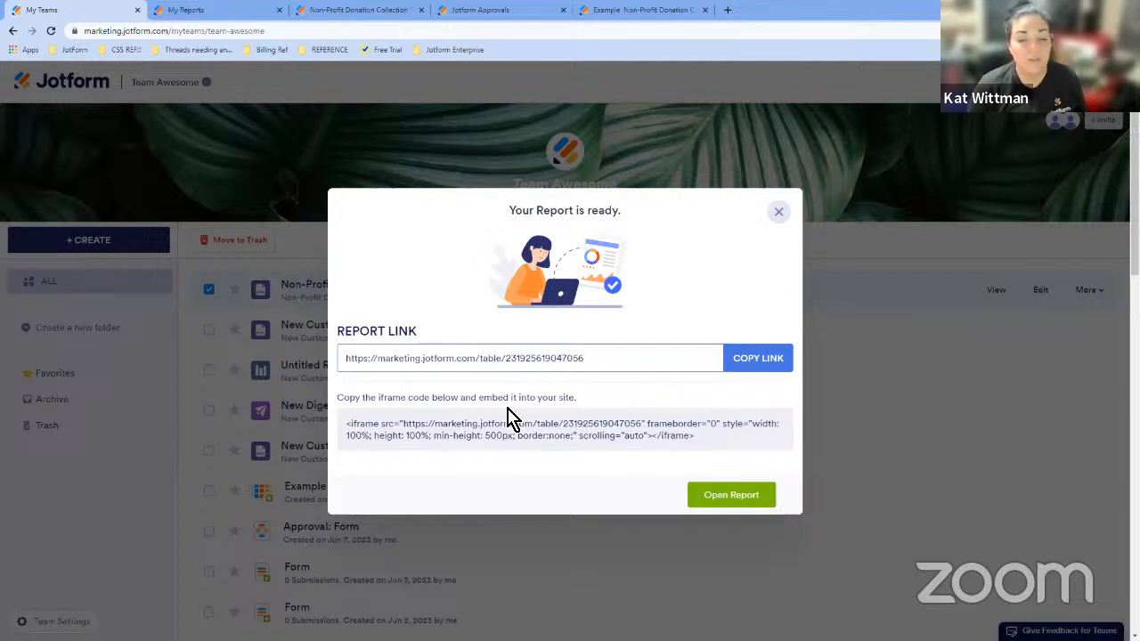
- Open the finished report in a new tab, then return and close the report-ready dialog
{"action": "left_click", "coordinate": [731, 496]}
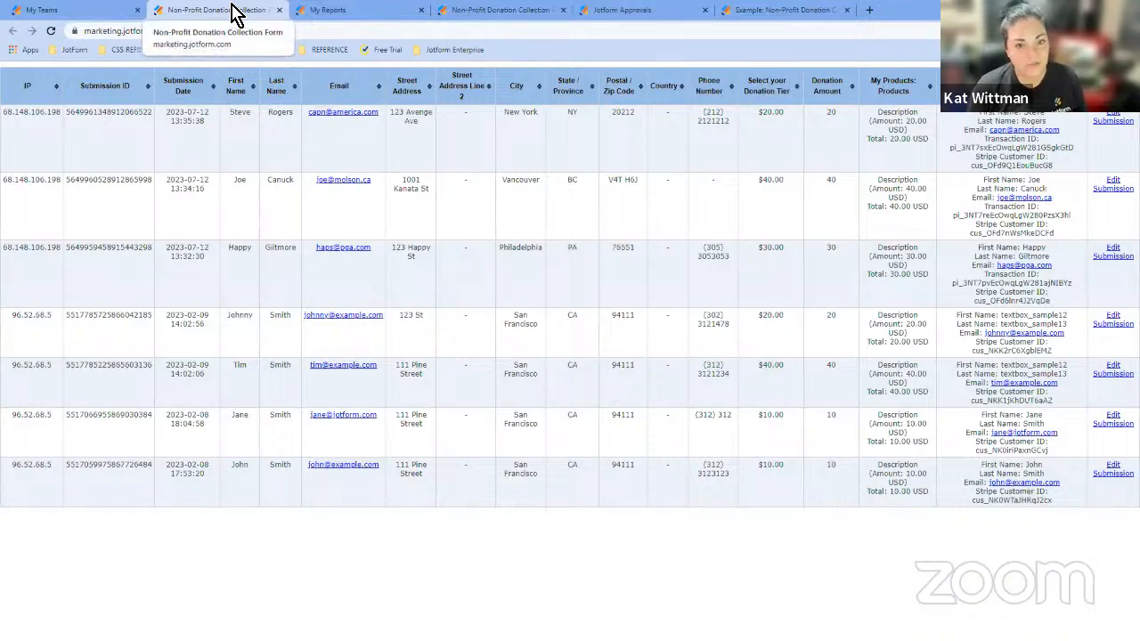
{"action": "left_click", "coordinate": [279, 11]}
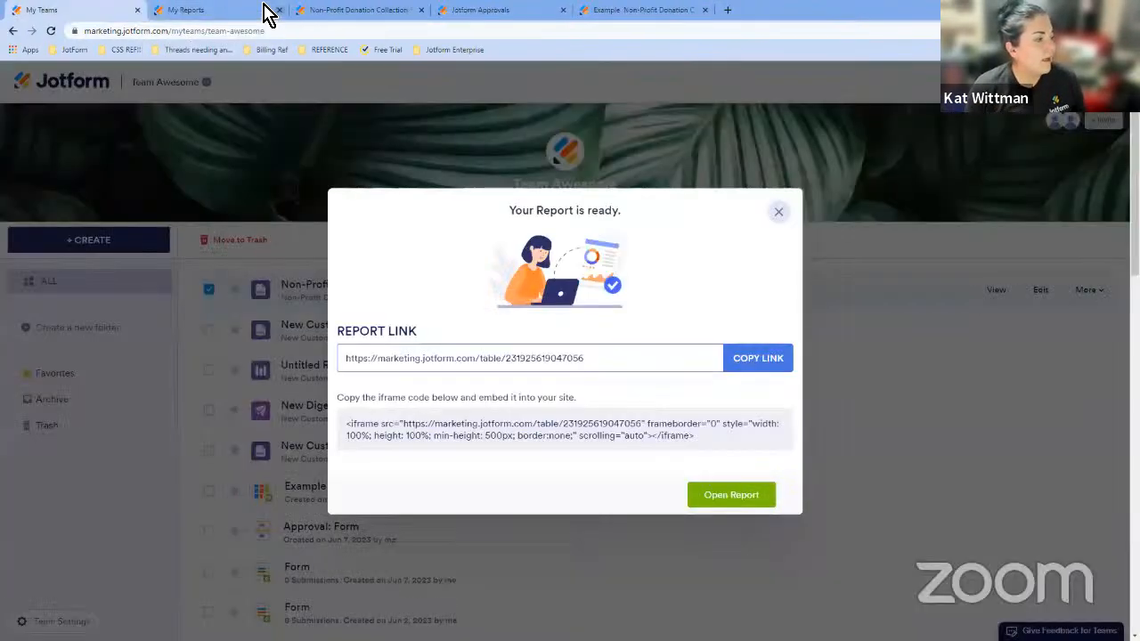
{"action": "left_click", "coordinate": [782, 212]}
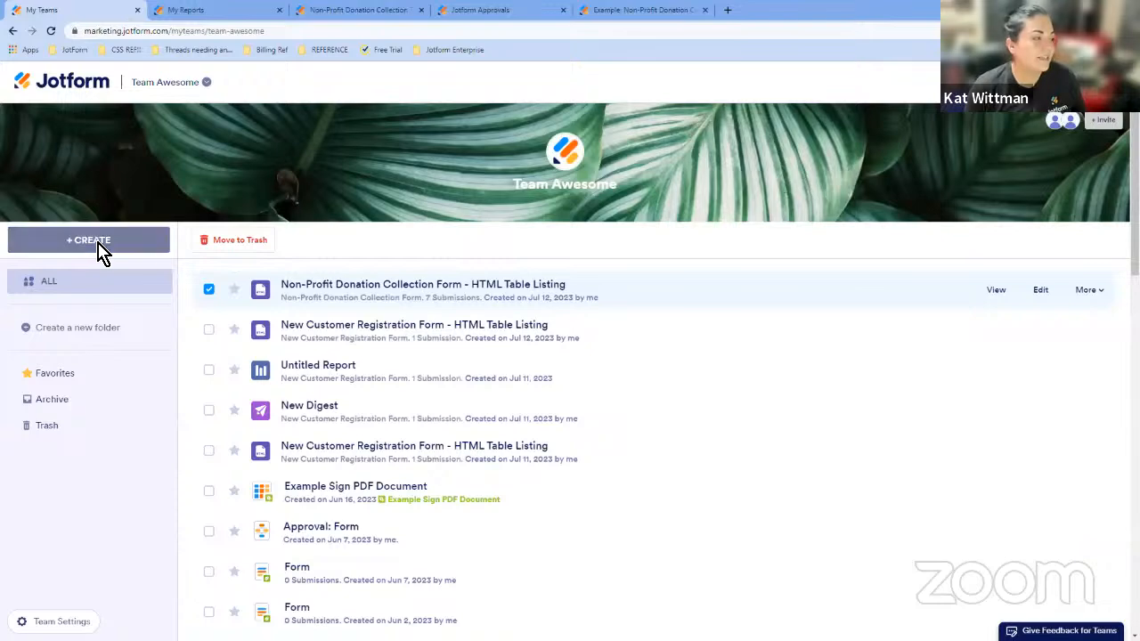
- Start a new Digest Emails report and set its send time to 6:00 AM
{"action": "left_click", "coordinate": [100, 246]}
{"action": "left_click", "coordinate": [748, 239]}
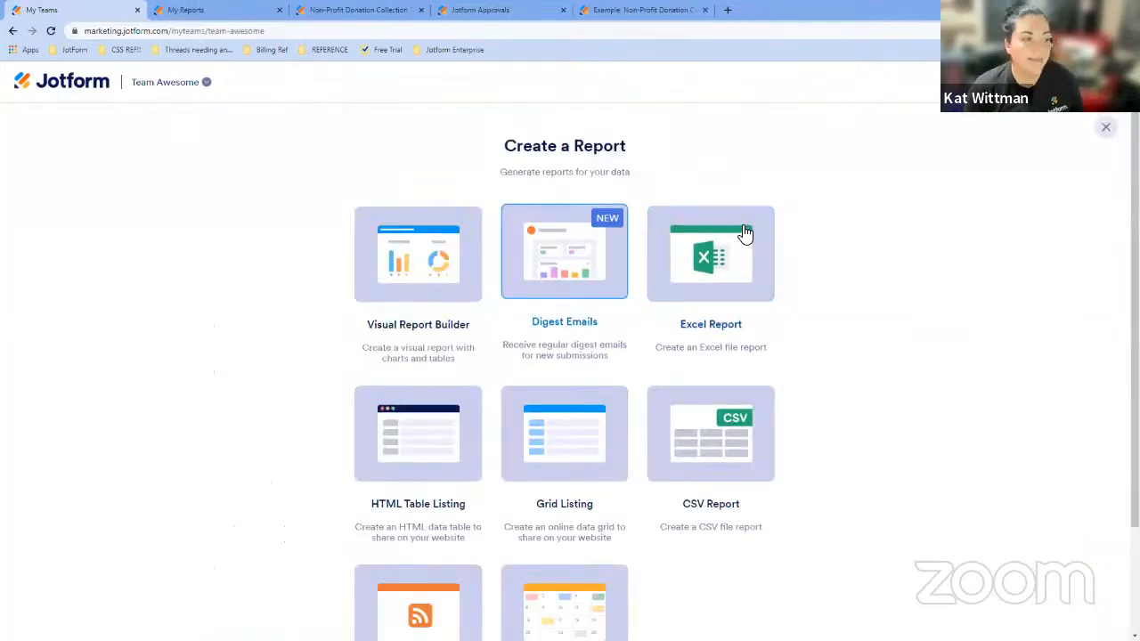
{"action": "left_click", "coordinate": [560, 258]}
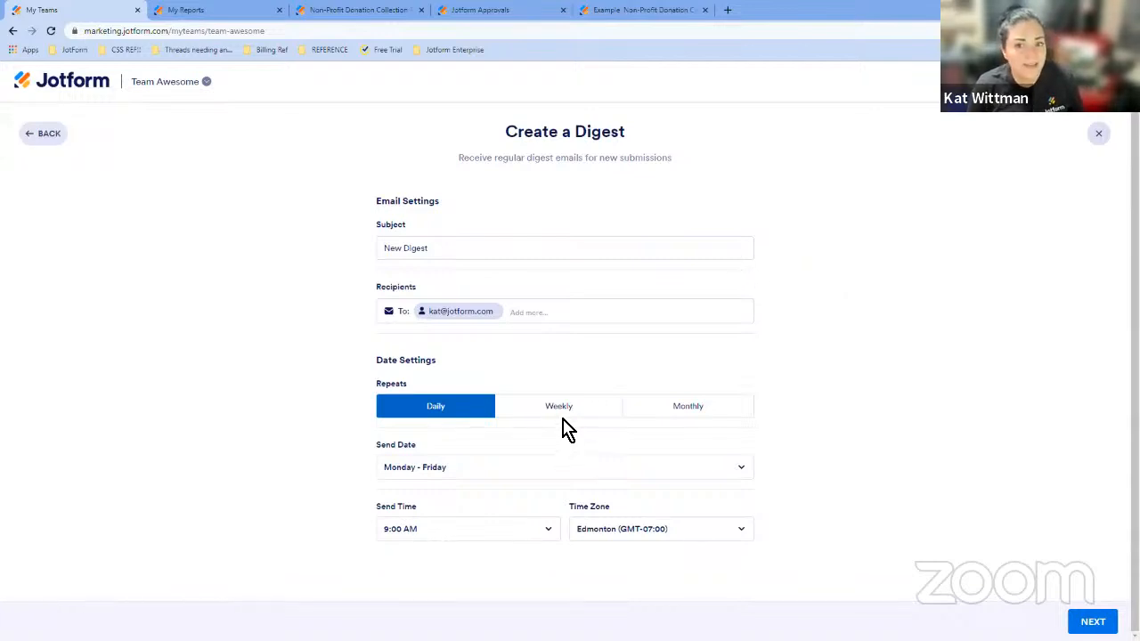
{"action": "left_click", "coordinate": [529, 529]}
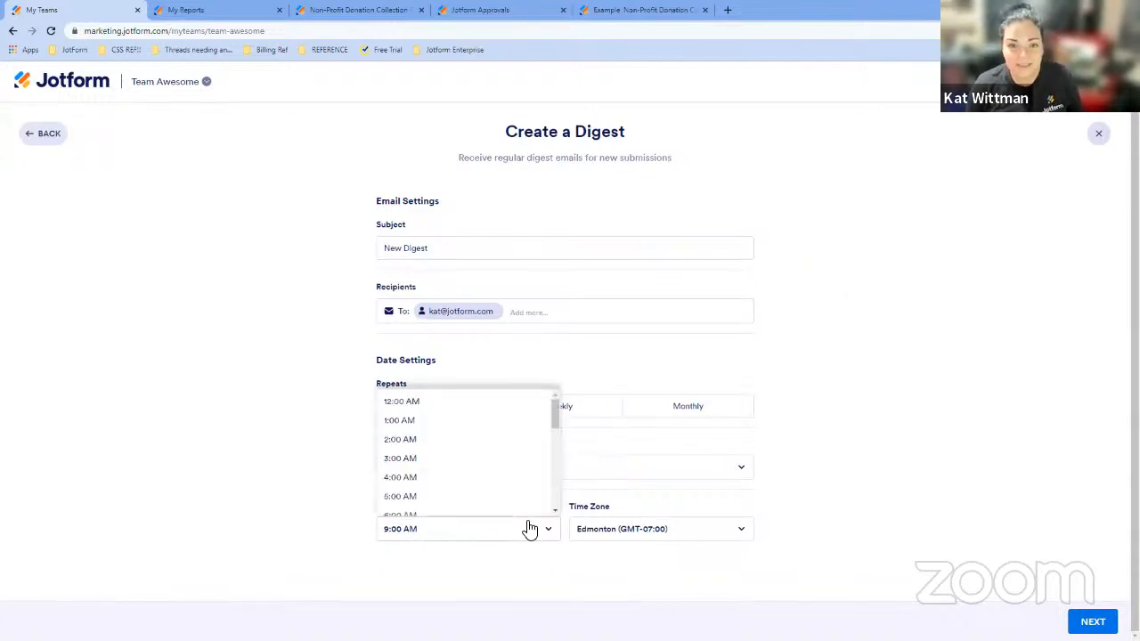
{"action": "left_click", "coordinate": [445, 515]}
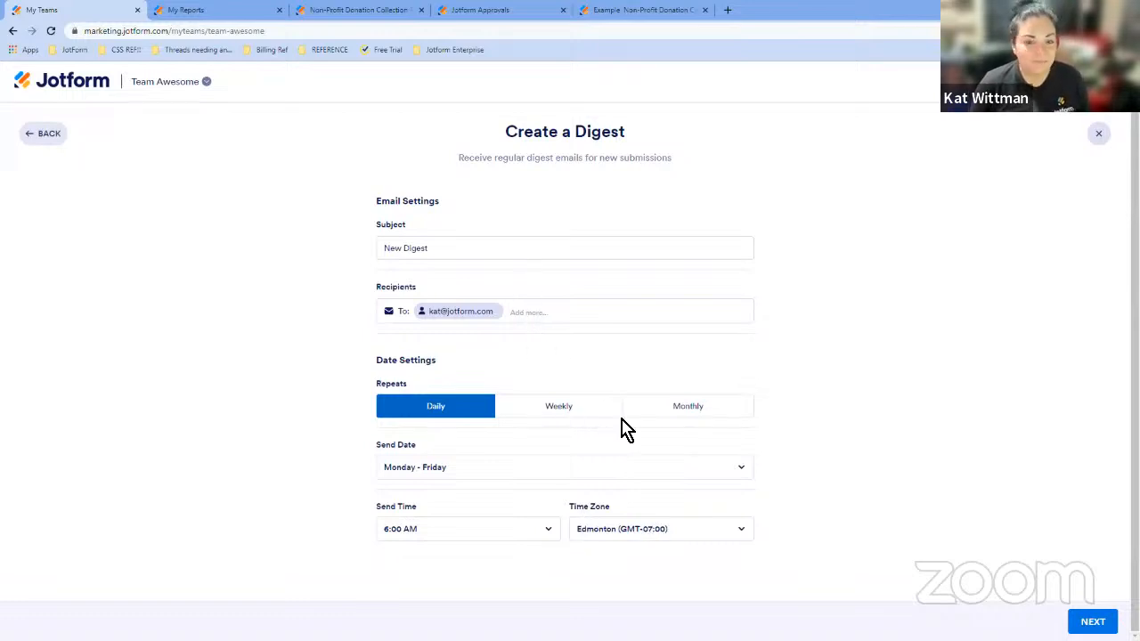
{"action": "left_click", "coordinate": [1092, 621]}
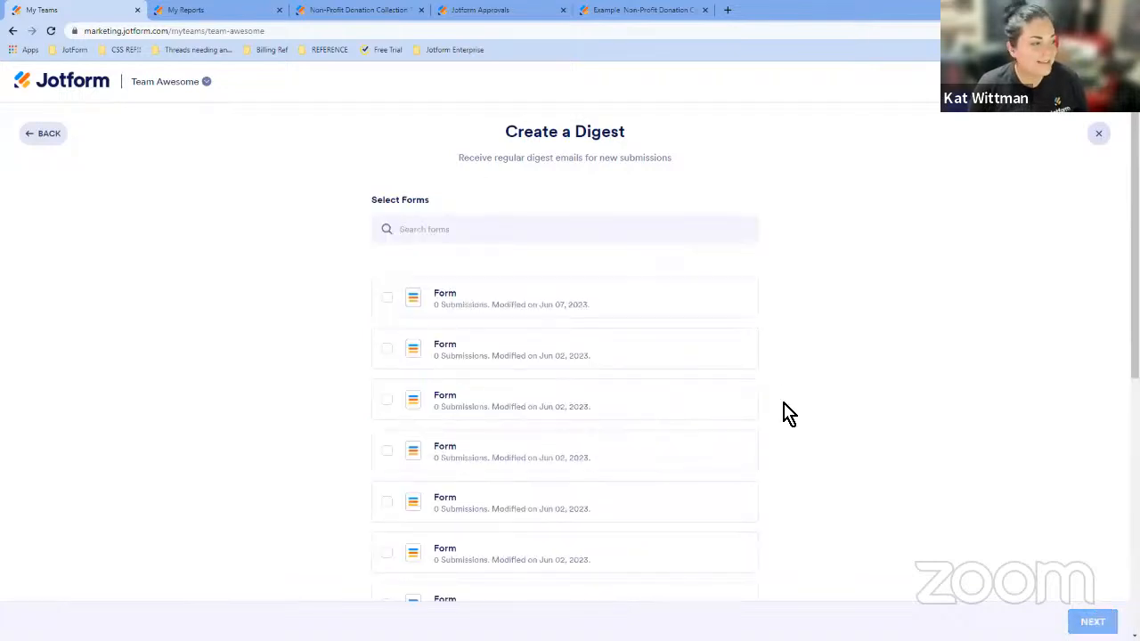
- Select the Non-Profit Donation Collection Form for the digest and continue to its layout
{"action": "scroll", "coordinate": [784, 413], "scroll_direction": "down", "scroll_amount": 10}
{"action": "left_click", "coordinate": [512, 545]}
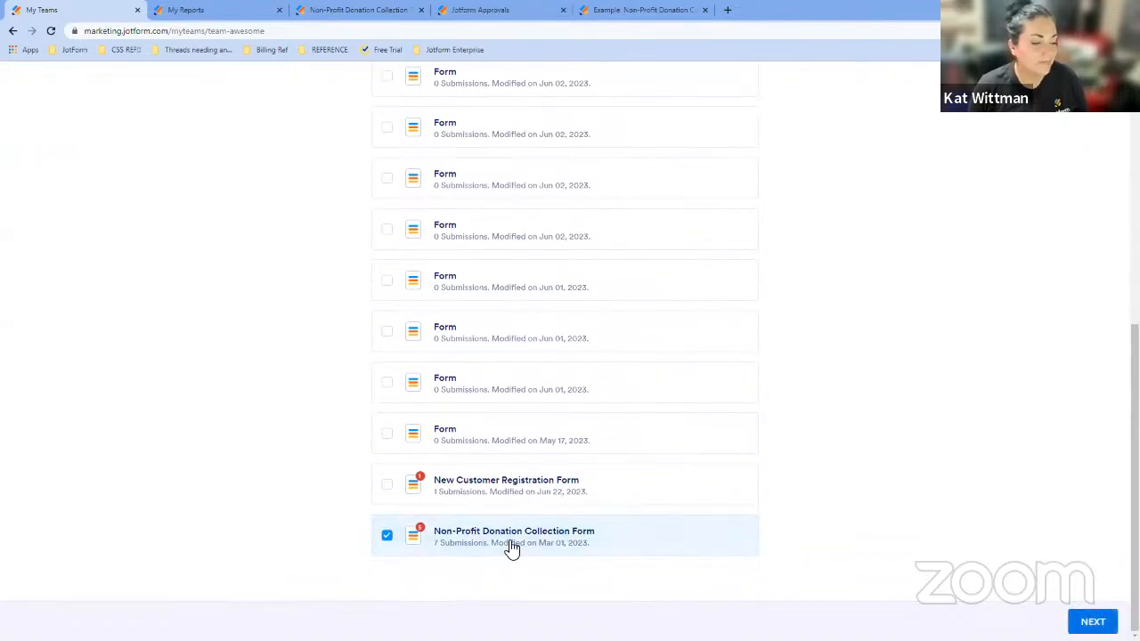
{"action": "left_click", "coordinate": [1092, 622]}
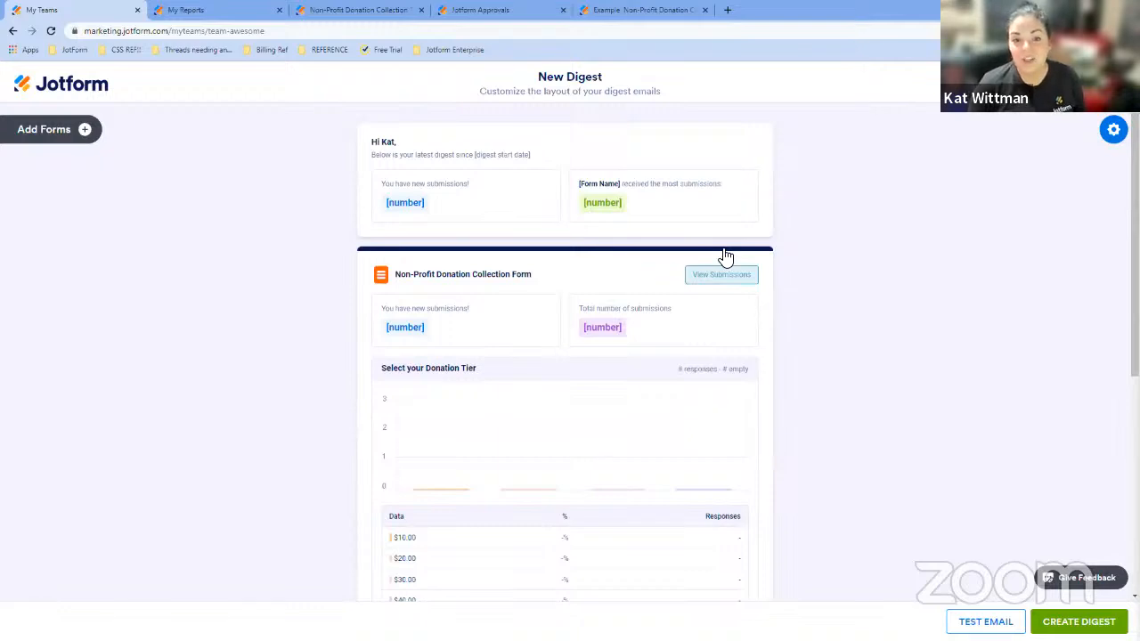
- Browse the list of forms that could be added to the digest, closing the form picker without adding any
{"action": "left_click", "coordinate": [98, 136]}
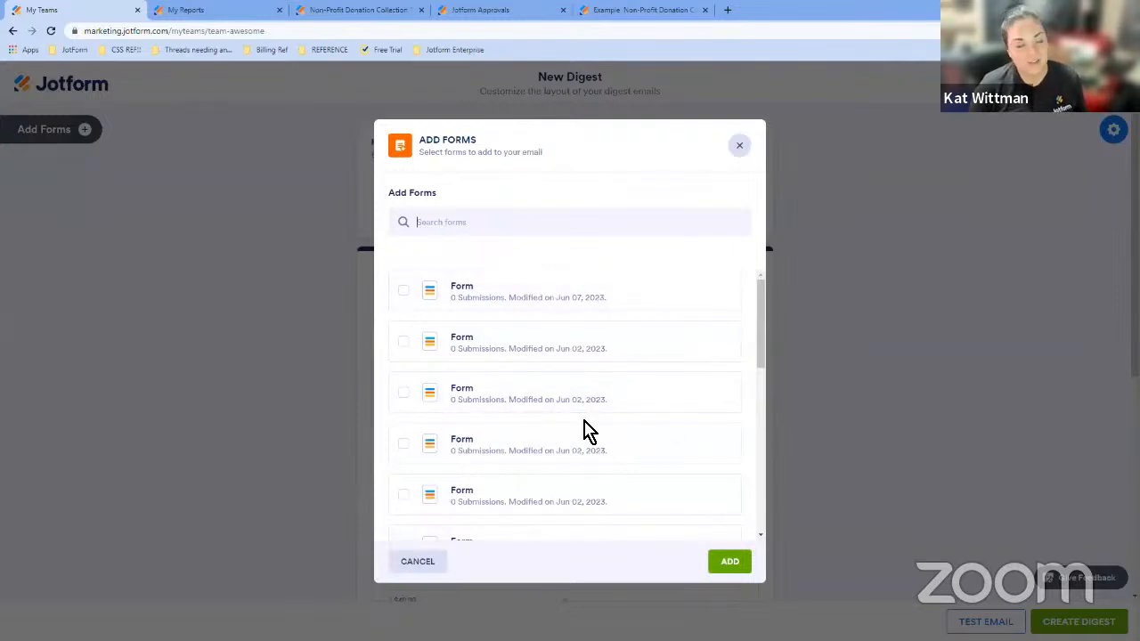
{"action": "left_click", "coordinate": [561, 306]}
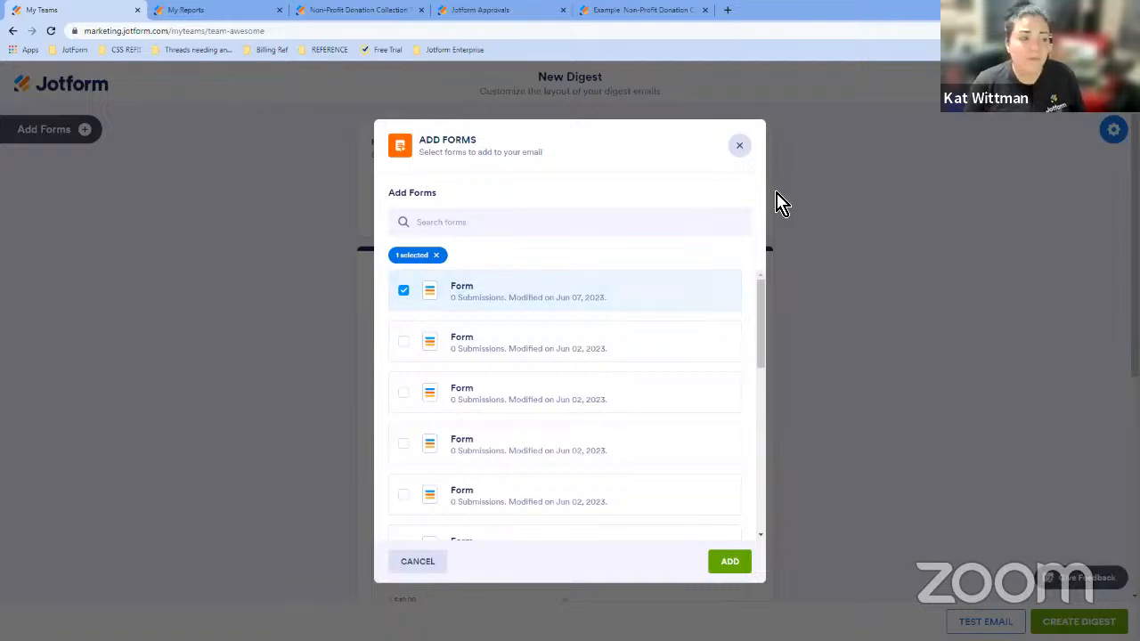
{"action": "left_click", "coordinate": [739, 146]}
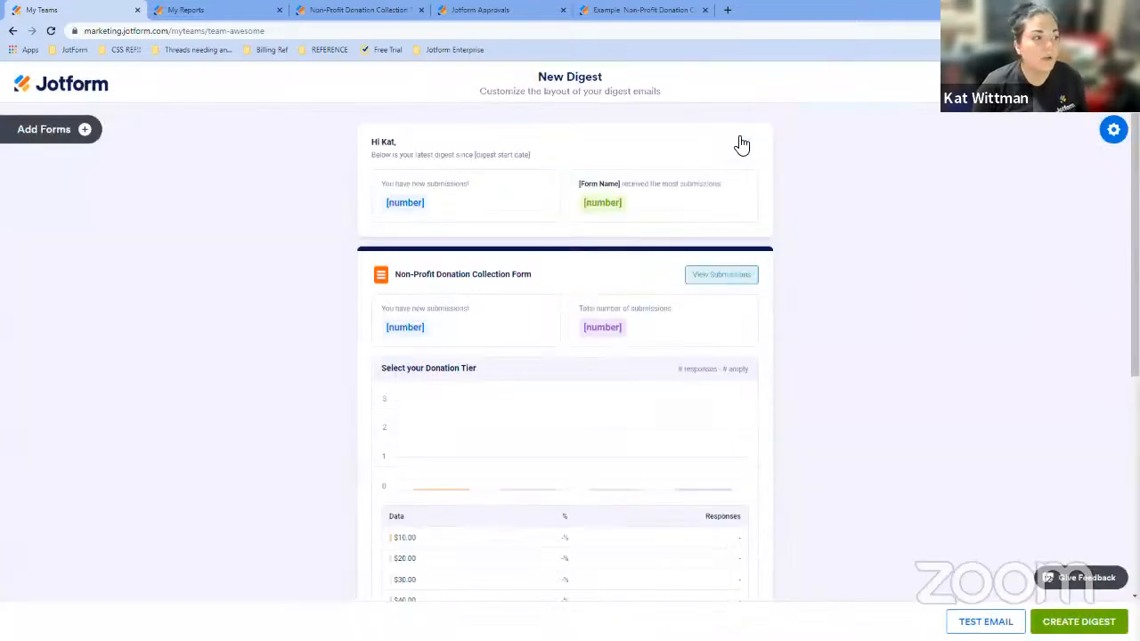
{"action": "left_click", "coordinate": [84, 131]}
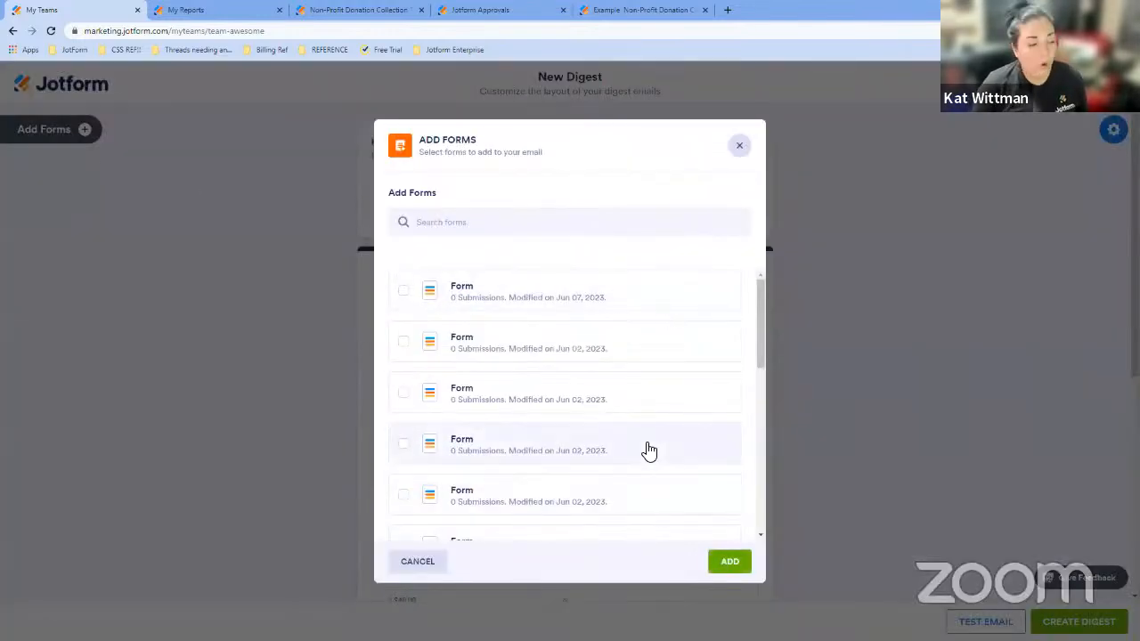
{"action": "scroll", "coordinate": [650, 409], "scroll_direction": "down", "scroll_amount": 5}
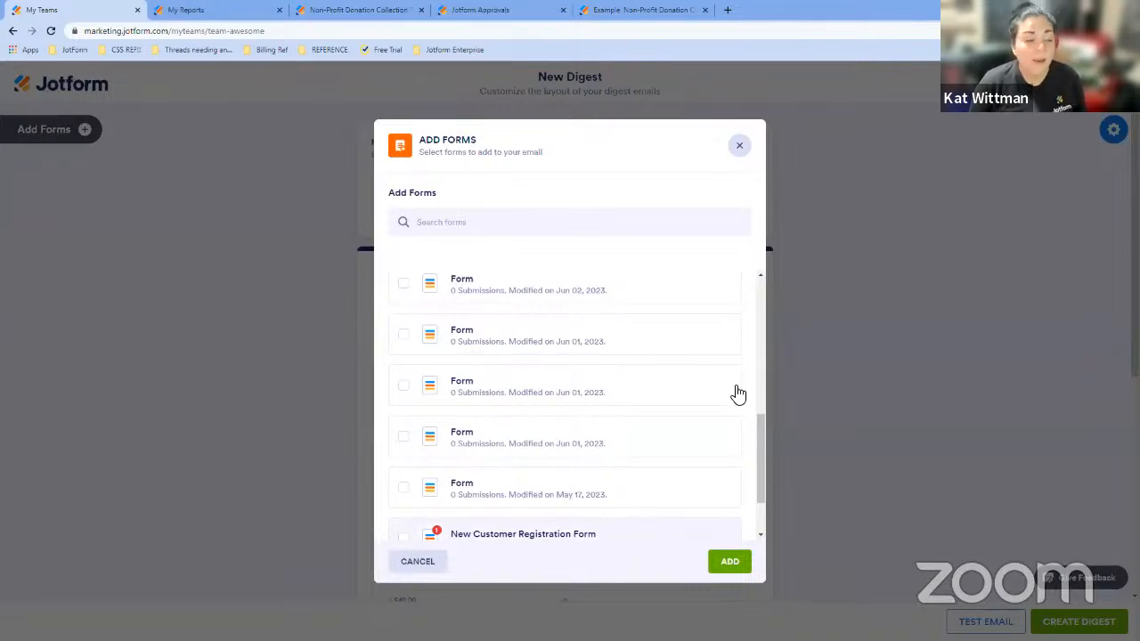
{"action": "left_click", "coordinate": [739, 145]}
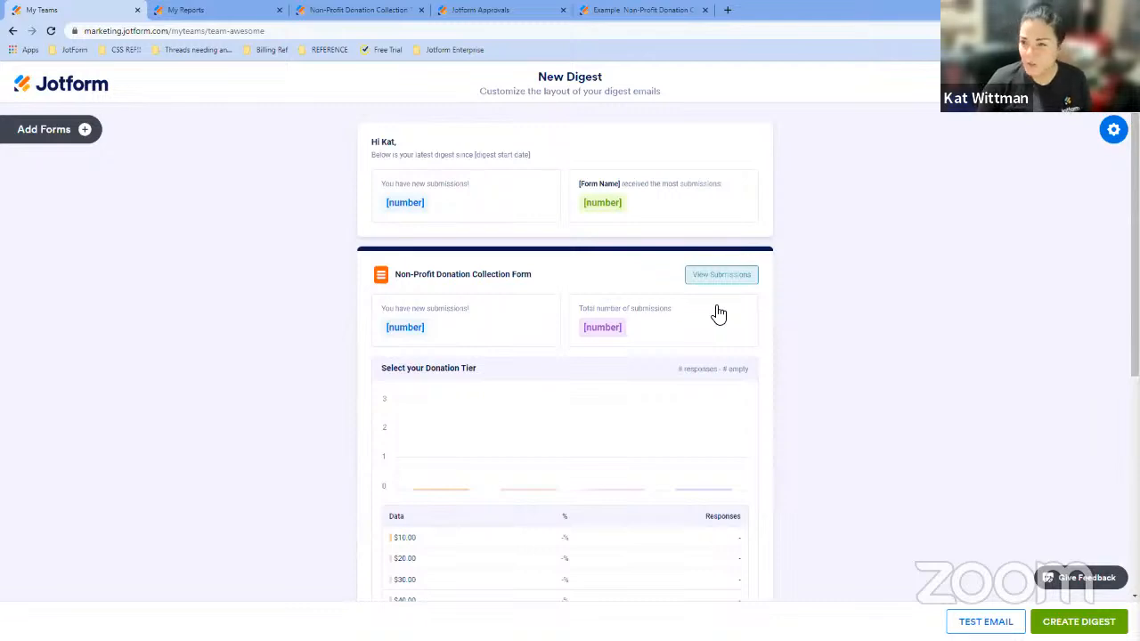
- Leave the digest layout and start a new Visual Report Builder report from My Reports
{"action": "scroll", "coordinate": [712, 276], "scroll_direction": "down", "scroll_amount": 2}
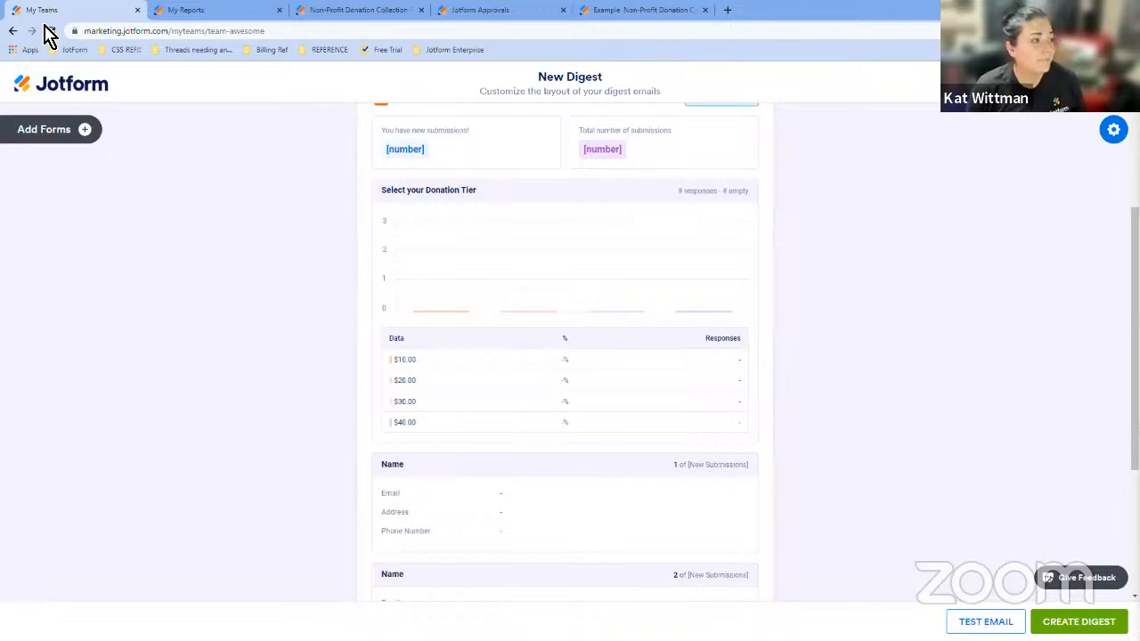
{"action": "left_click", "coordinate": [19, 34]}
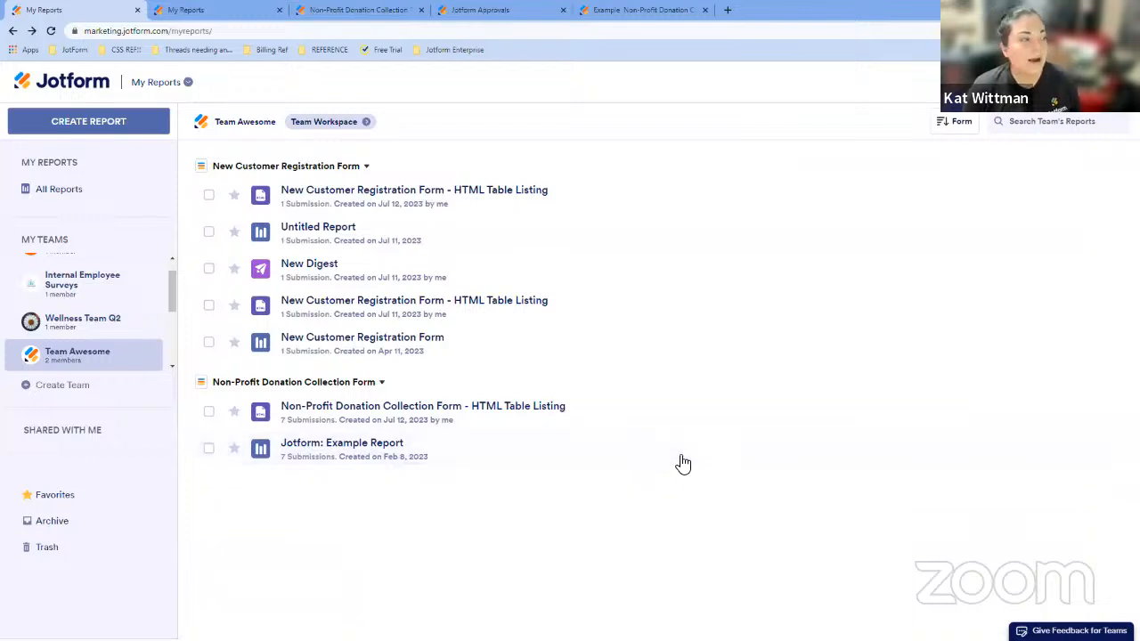
{"action": "left_click", "coordinate": [134, 125]}
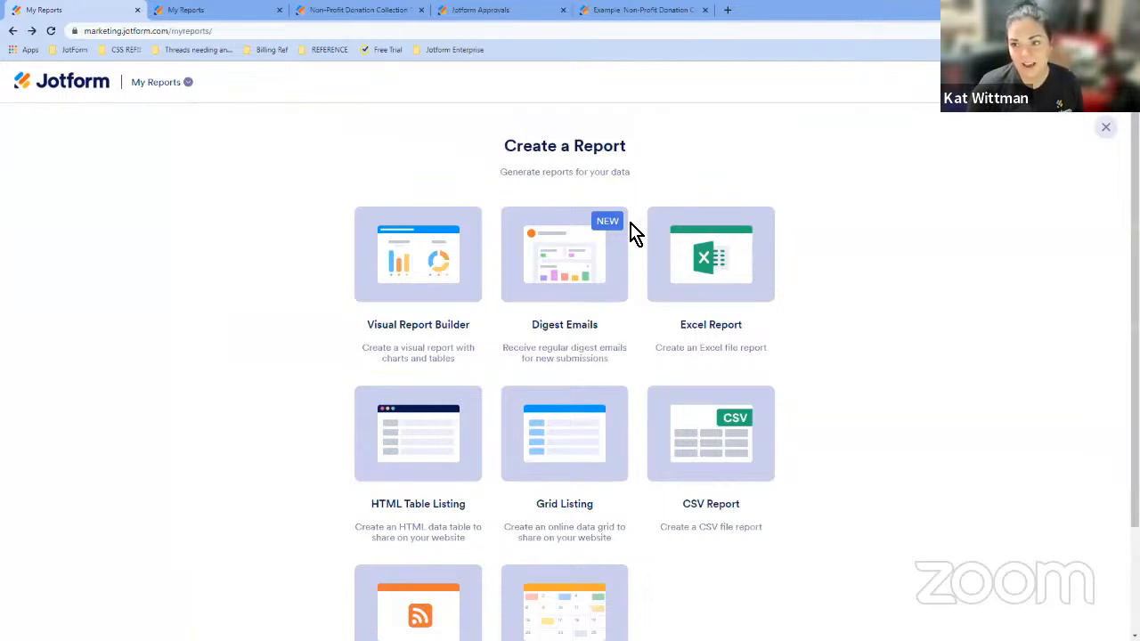
{"action": "left_click", "coordinate": [418, 268]}
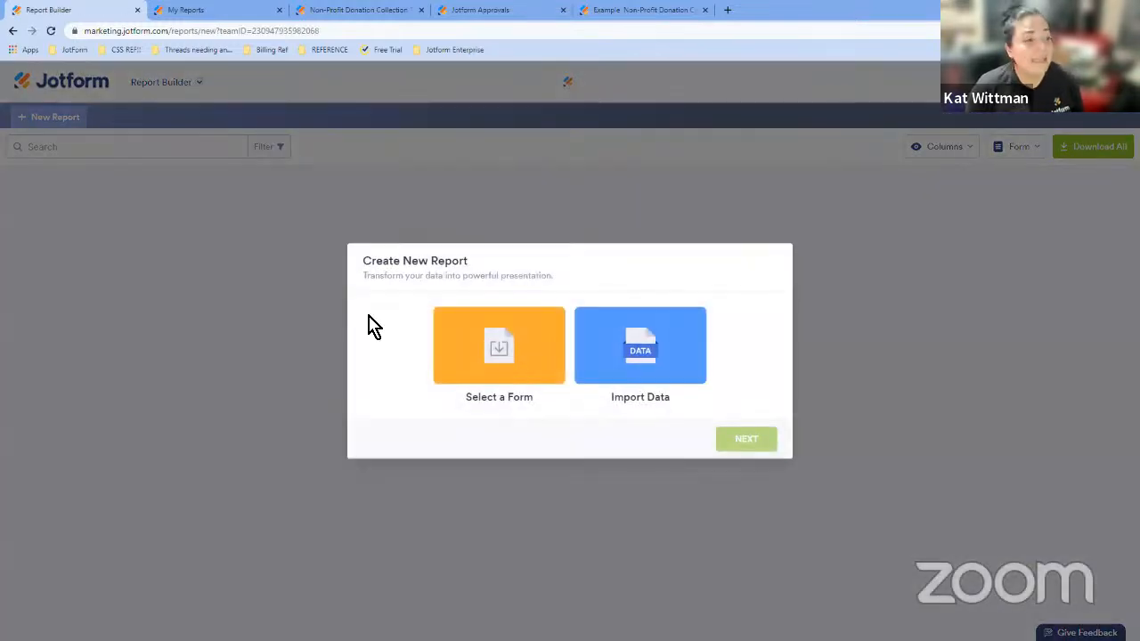
- Choose to build the report from a form and select the Non-Profit Donation Collection Form
{"action": "left_click", "coordinate": [513, 356]}
{"action": "left_click", "coordinate": [754, 453]}
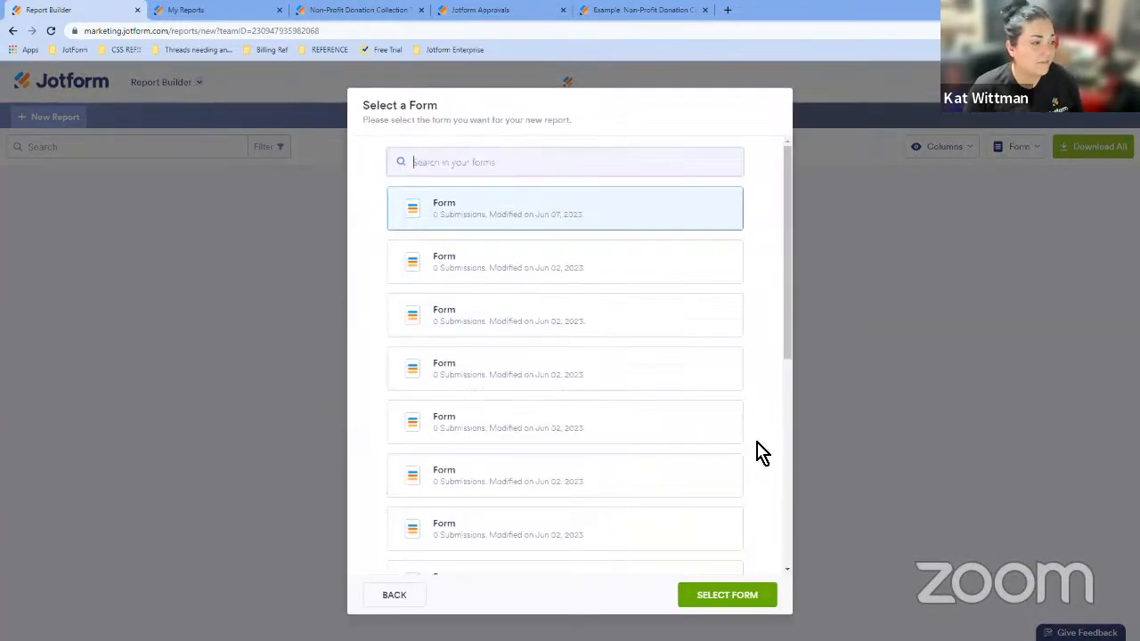
{"action": "left_click", "coordinate": [393, 594]}
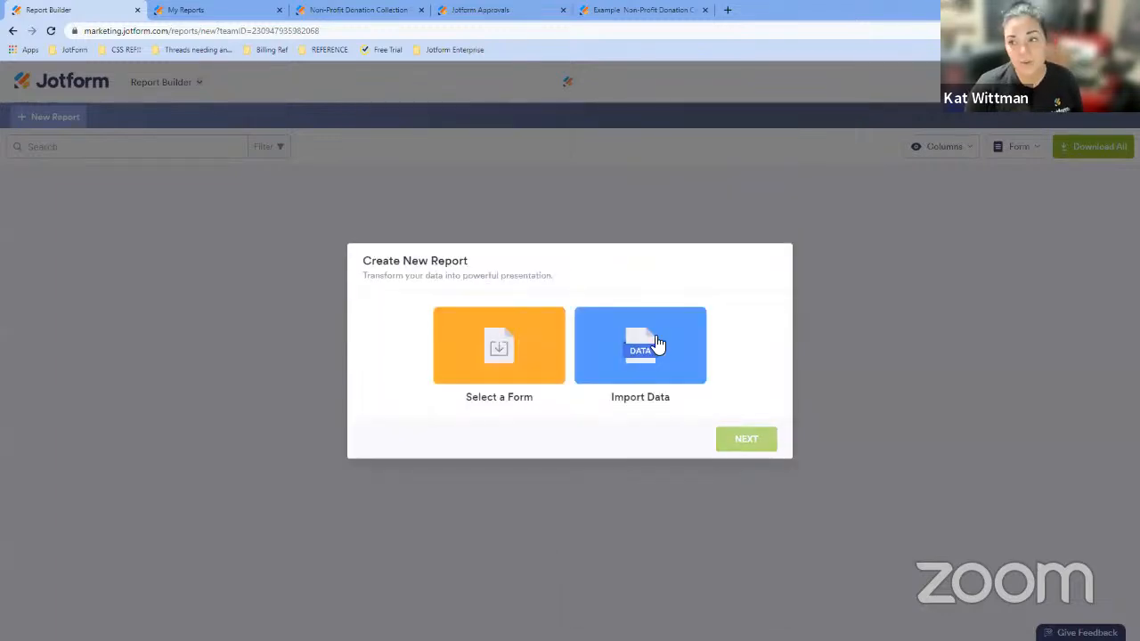
{"action": "left_click", "coordinate": [541, 399]}
{"action": "left_click", "coordinate": [742, 444]}
{"action": "scroll", "coordinate": [625, 400], "scroll_direction": "down", "scroll_amount": 1}
{"action": "scroll", "coordinate": [626, 401], "scroll_direction": "down", "scroll_amount": 4}
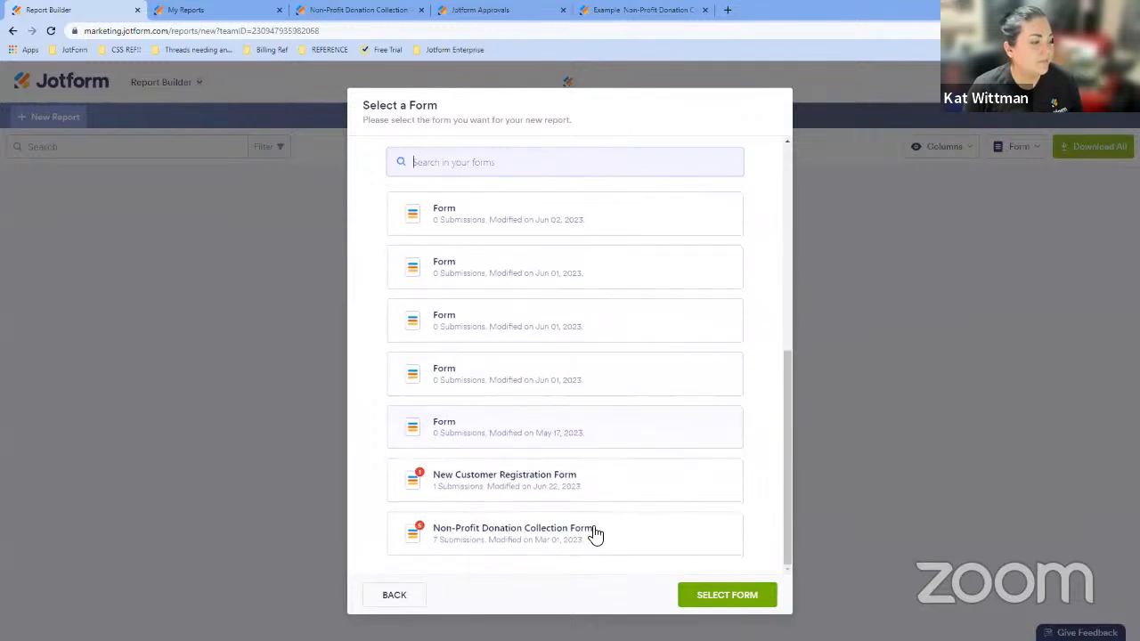
{"action": "left_click", "coordinate": [594, 532]}
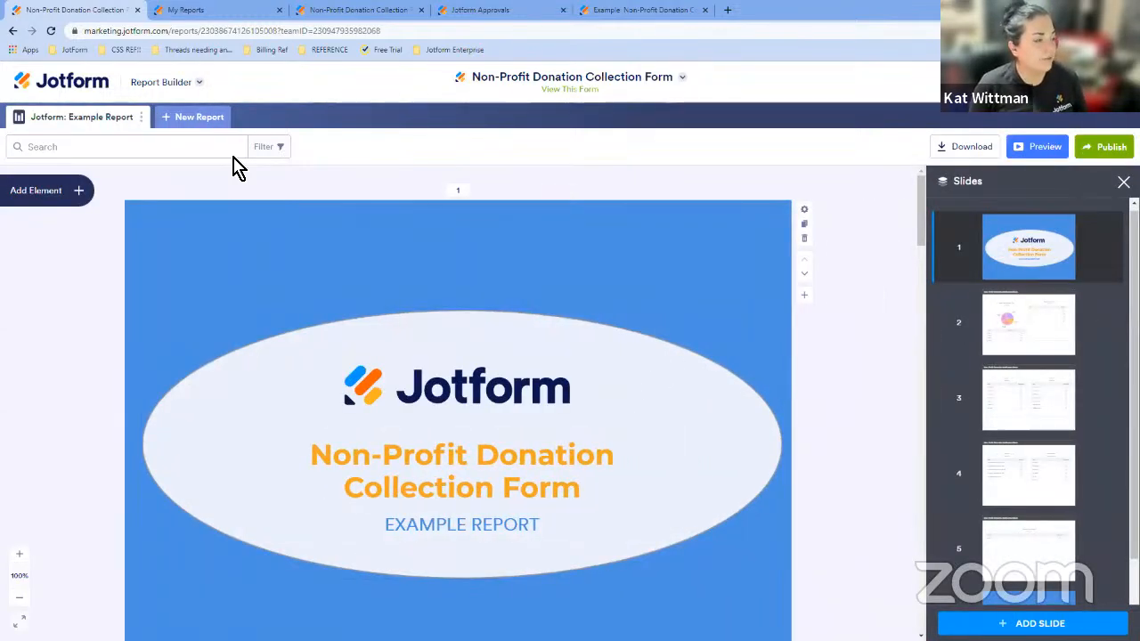
- Explore the new-report options and the Add Element panel, then inspect the charts on the donation slide
{"action": "left_click", "coordinate": [189, 121]}
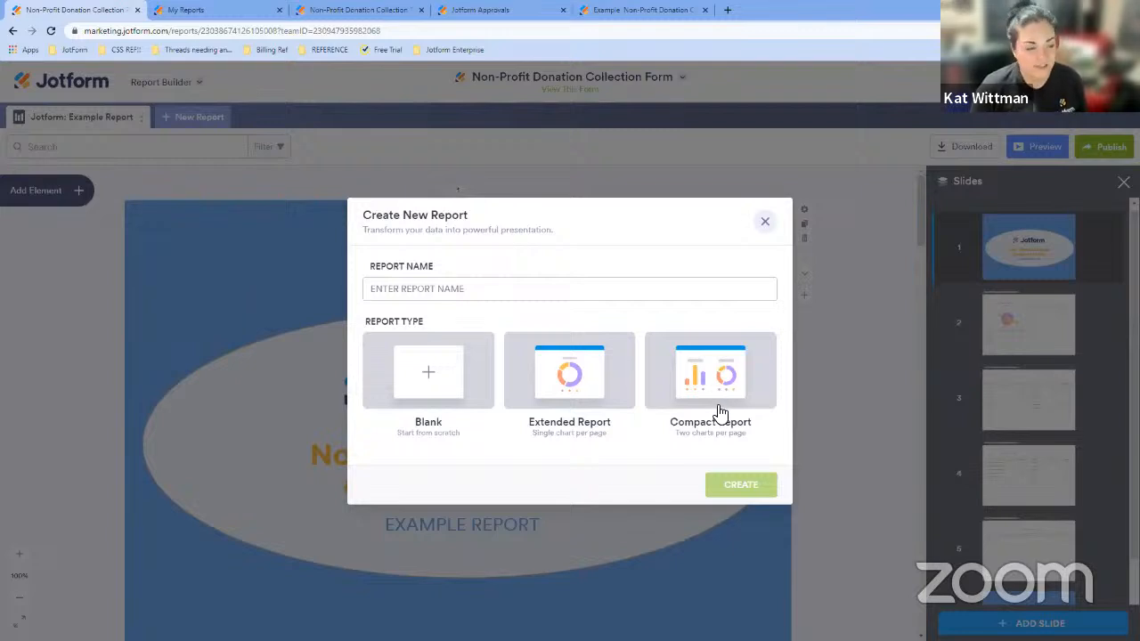
{"action": "left_click", "coordinate": [765, 222]}
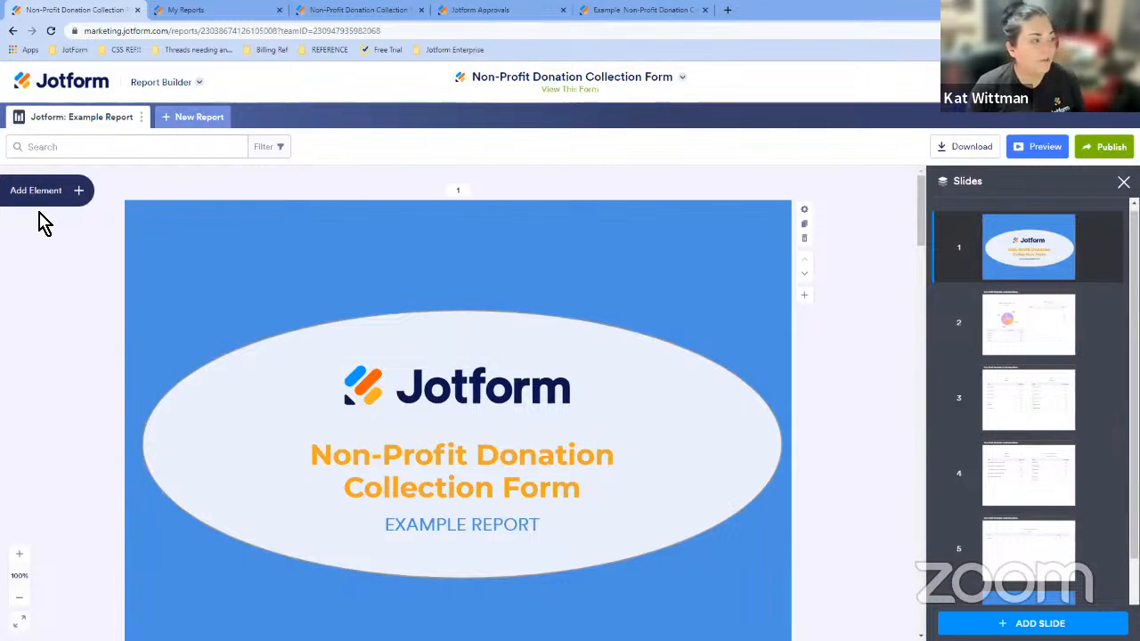
{"action": "left_click", "coordinate": [73, 191]}
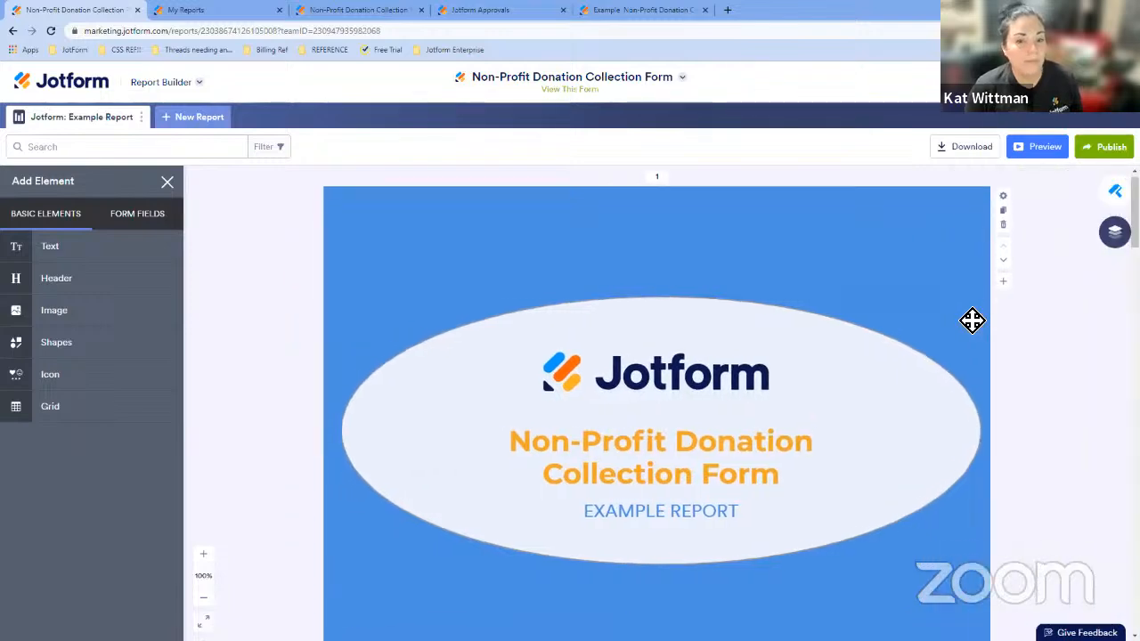
{"action": "scroll", "coordinate": [971, 318], "scroll_direction": "down", "scroll_amount": 6}
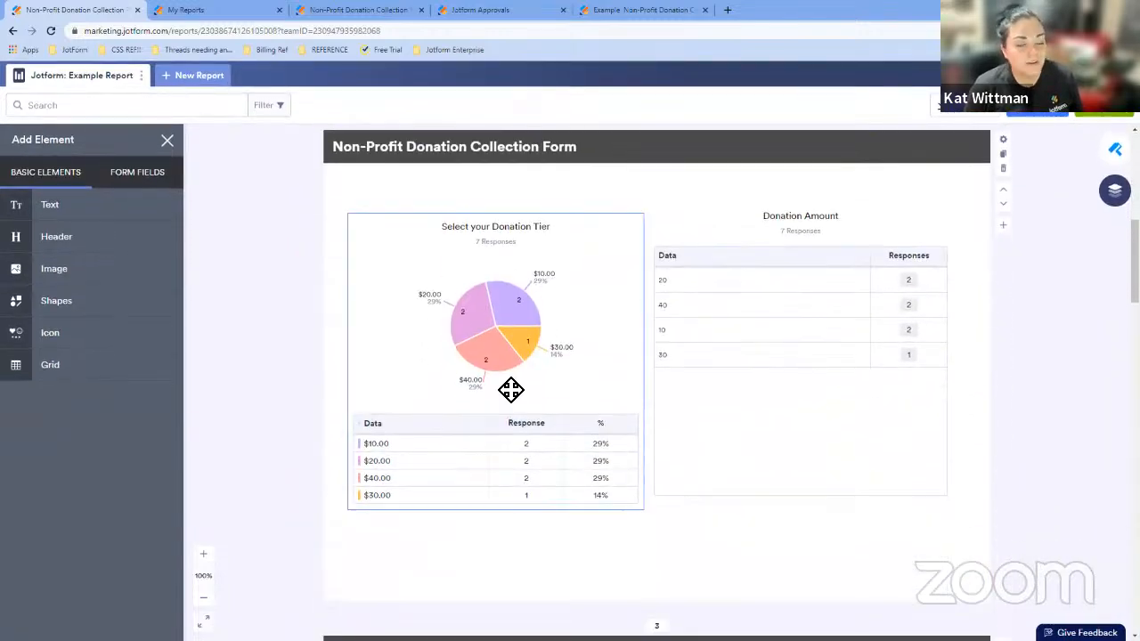
{"action": "left_click", "coordinate": [510, 389]}
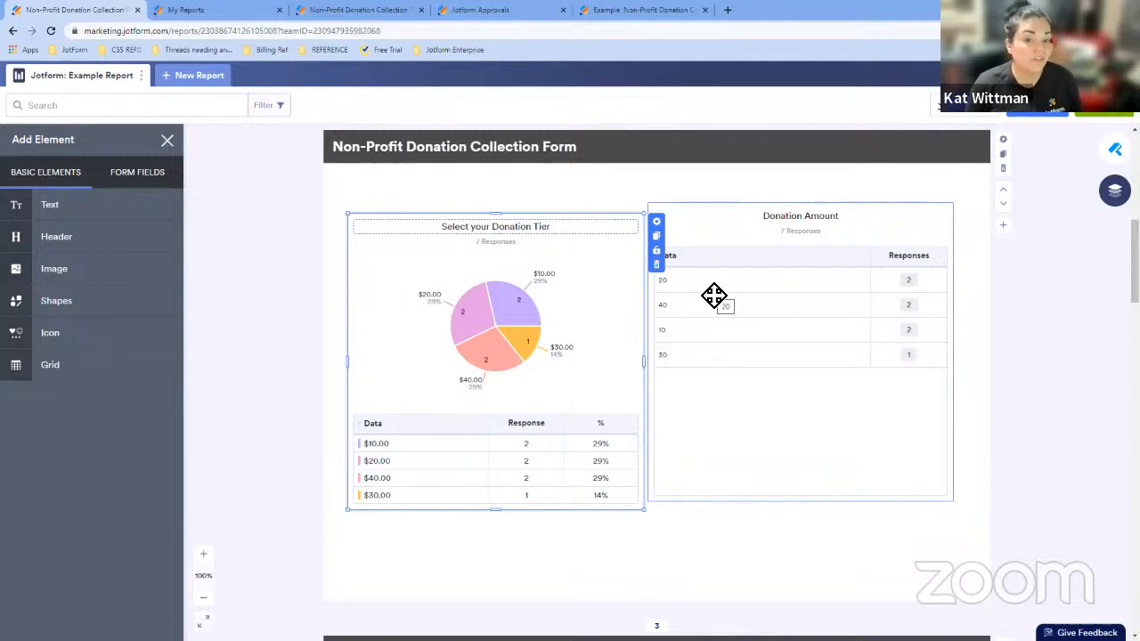
{"action": "left_click", "coordinate": [771, 350]}
- Drag the Address form field onto the donation slide, then delete the added chart
{"action": "left_click", "coordinate": [132, 175]}
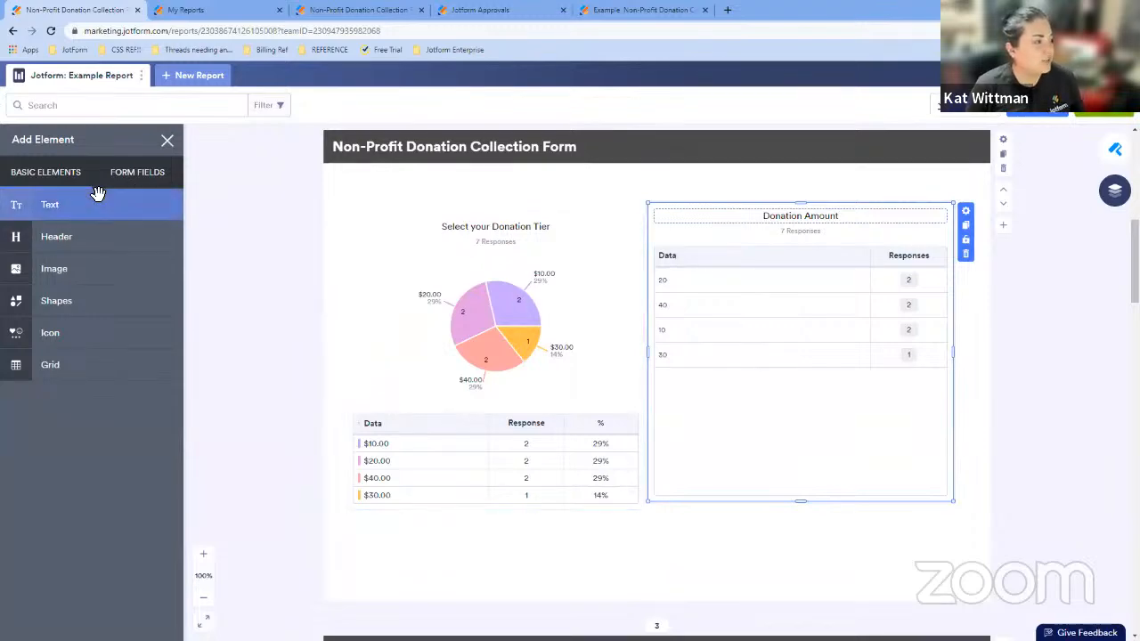
{"action": "left_click_drag", "start_coordinate": [78, 302], "coordinate": [595, 321]}
{"action": "left_click_drag", "start_coordinate": [567, 539], "coordinate": [597, 545]}
{"action": "left_click_drag", "start_coordinate": [547, 457], "coordinate": [593, 392]}
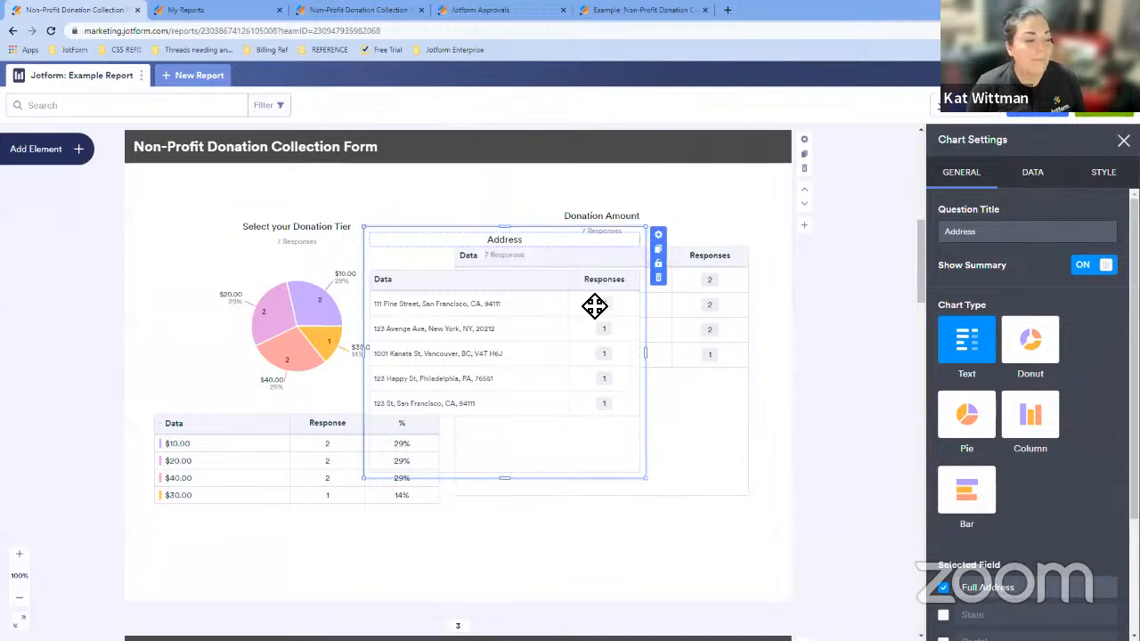
{"action": "left_click", "coordinate": [659, 278]}
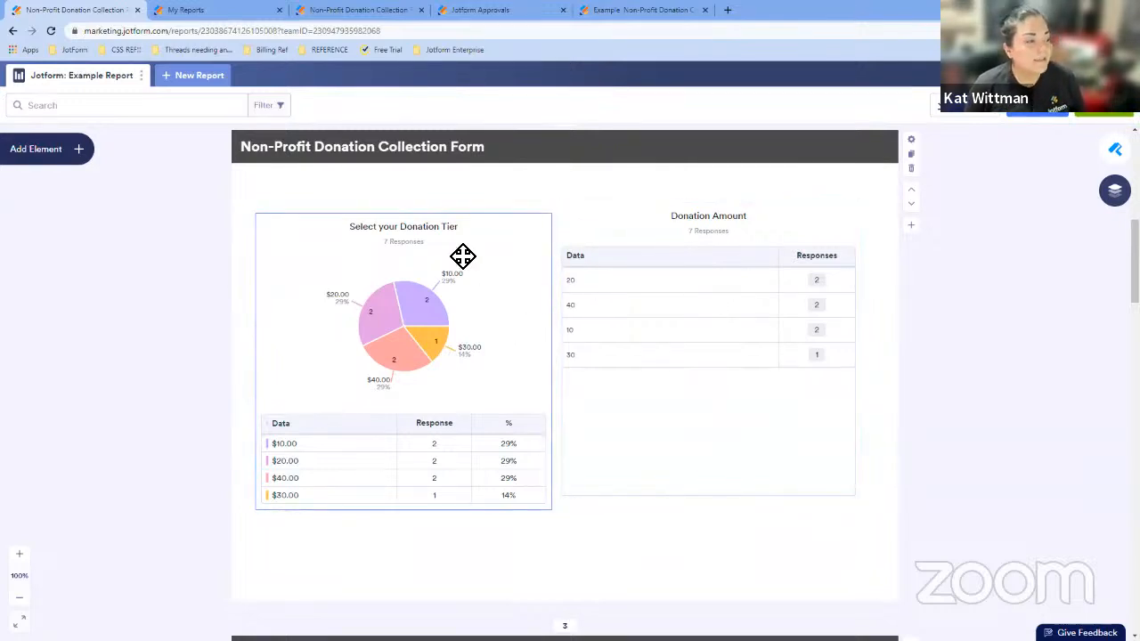
- Open the Select your Donation Tier chart's settings and switch its chart type to Bar
{"action": "left_click", "coordinate": [481, 334]}
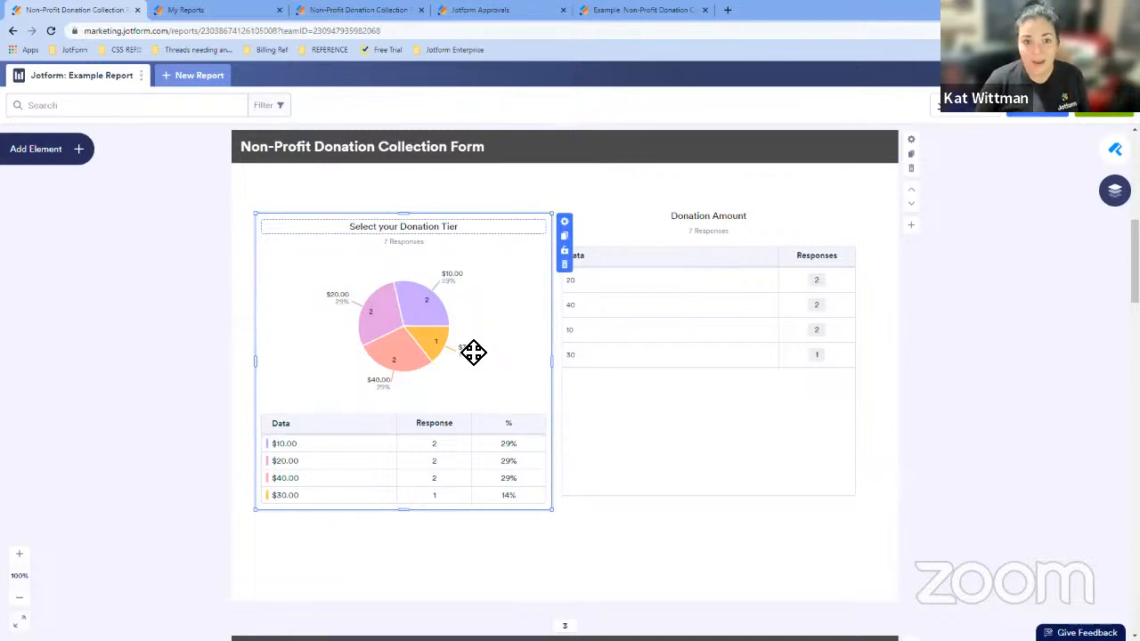
{"action": "left_click", "coordinate": [564, 223]}
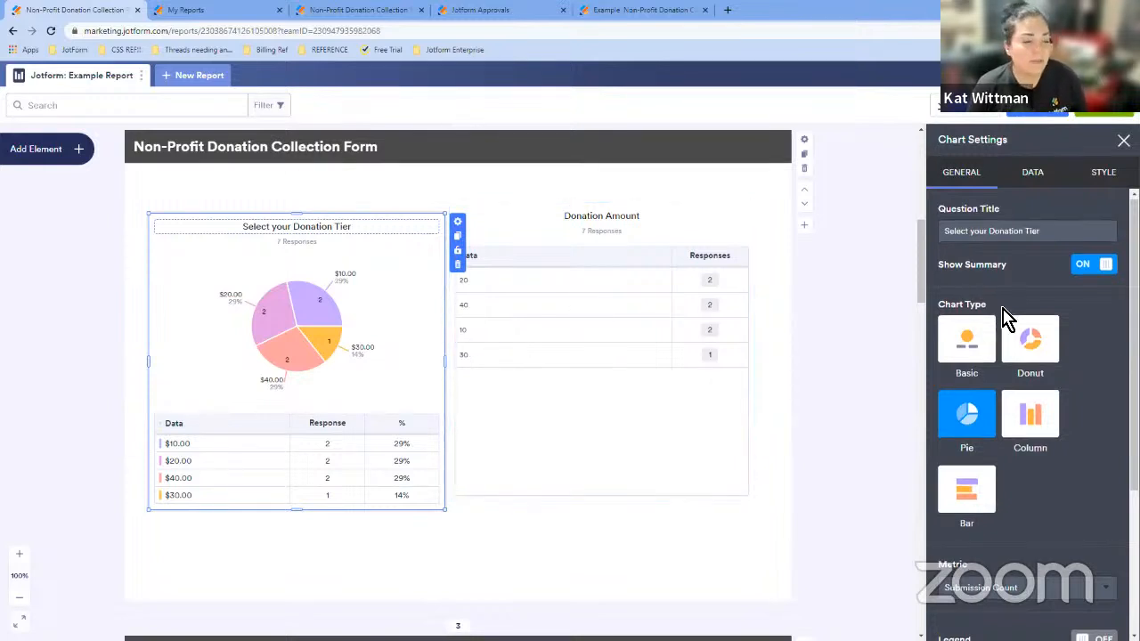
{"action": "scroll", "coordinate": [1004, 320], "scroll_direction": "down", "scroll_amount": 1}
{"action": "left_click", "coordinate": [1022, 287]}
{"action": "left_click", "coordinate": [1025, 362]}
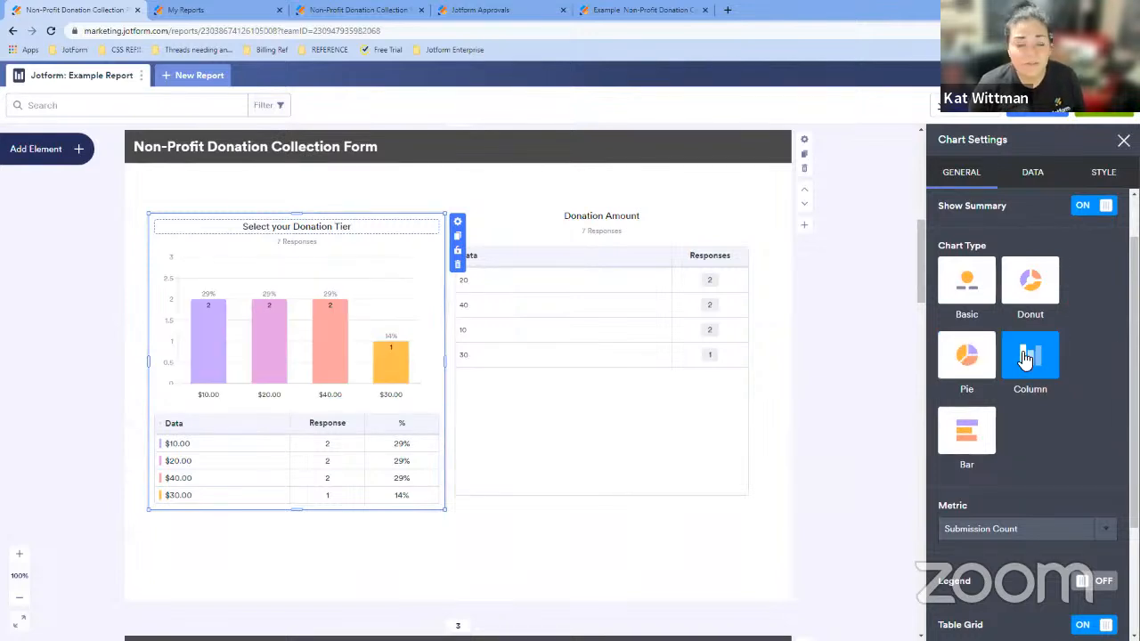
{"action": "left_click", "coordinate": [979, 426]}
{"action": "scroll", "coordinate": [1013, 404], "scroll_direction": "down", "scroll_amount": 3}
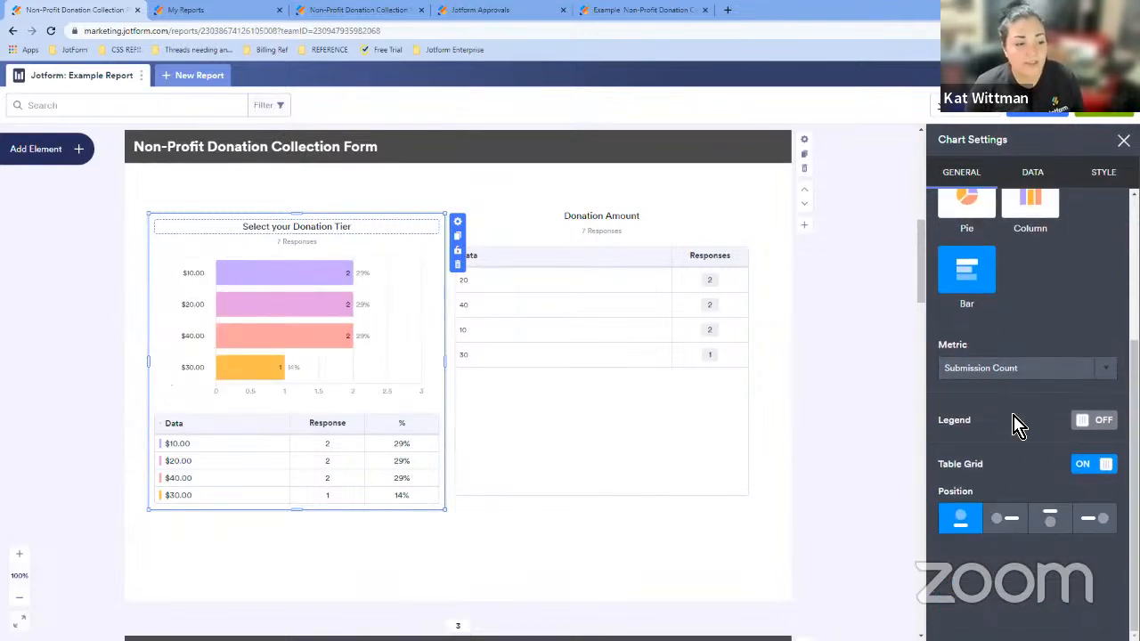
{"action": "left_click", "coordinate": [1006, 368]}
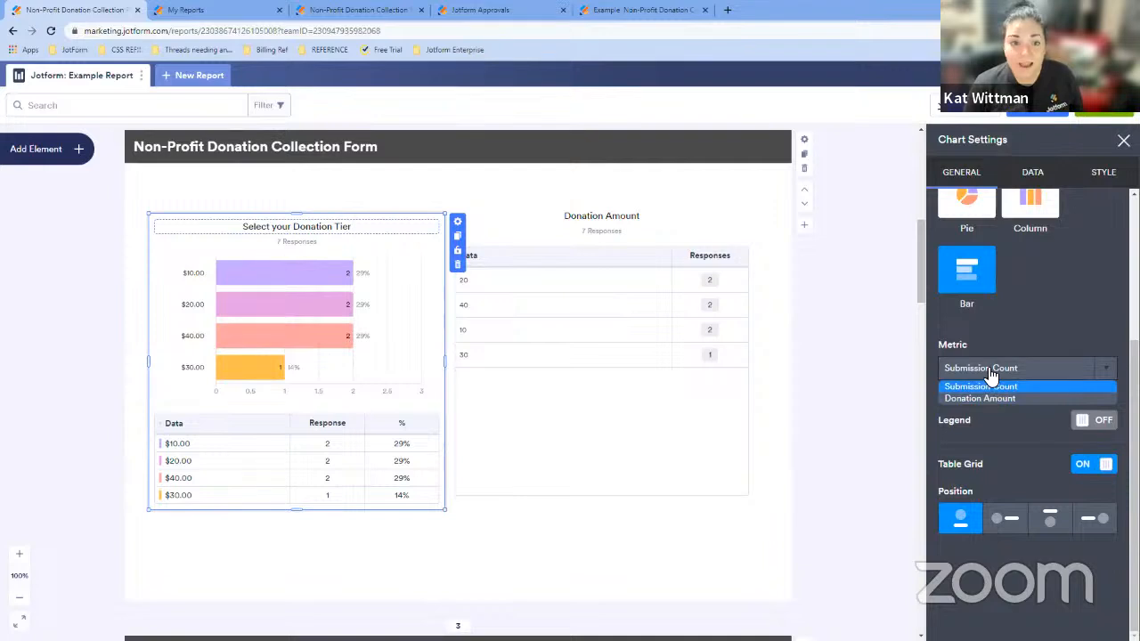
{"action": "left_click", "coordinate": [999, 370]}
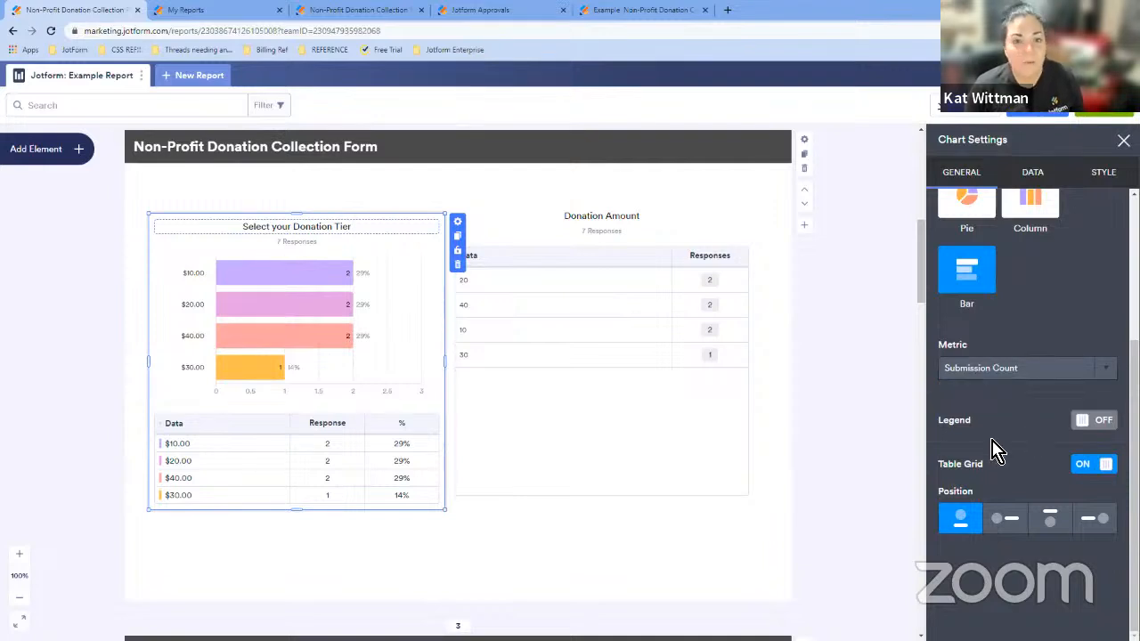
{"action": "left_click", "coordinate": [1008, 519]}
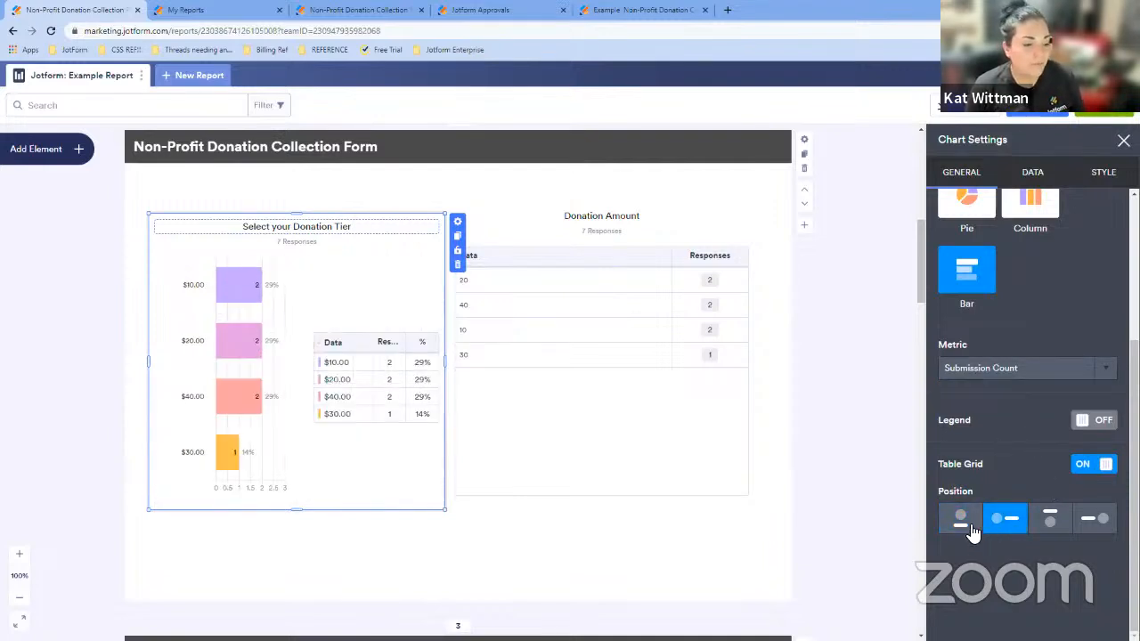
{"action": "left_click", "coordinate": [970, 526]}
- Change the donation tier chart's type to Donut
{"action": "scroll", "coordinate": [1019, 443], "scroll_direction": "up", "scroll_amount": 2}
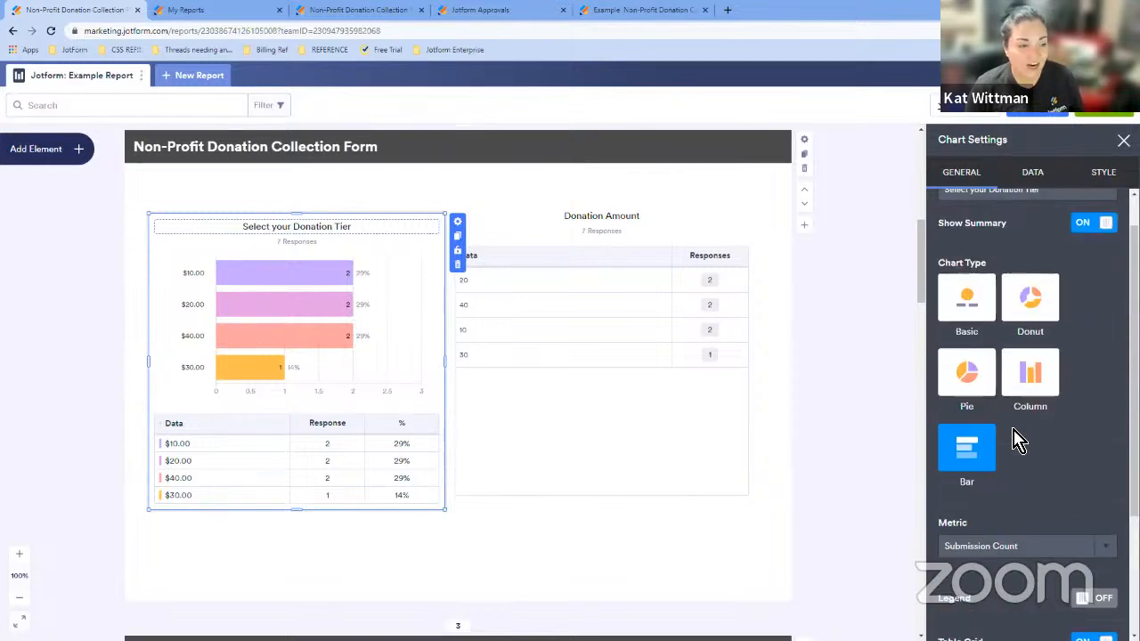
{"action": "left_click", "coordinate": [1038, 312]}
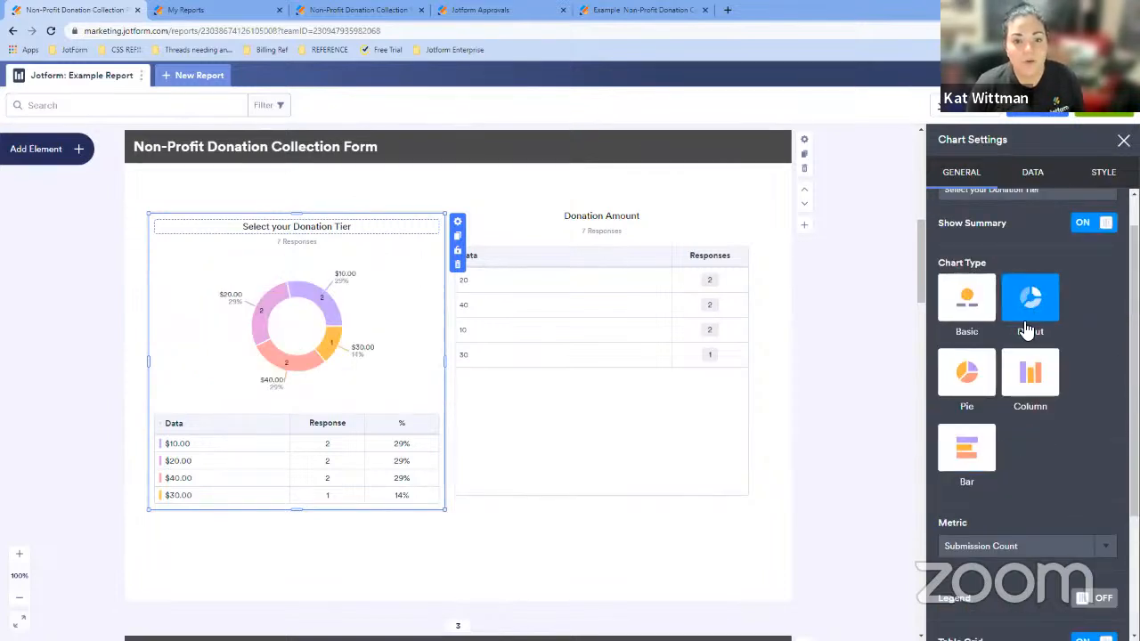
- Review the chart's data and style options, then close the chart settings
{"action": "left_click", "coordinate": [1041, 180]}
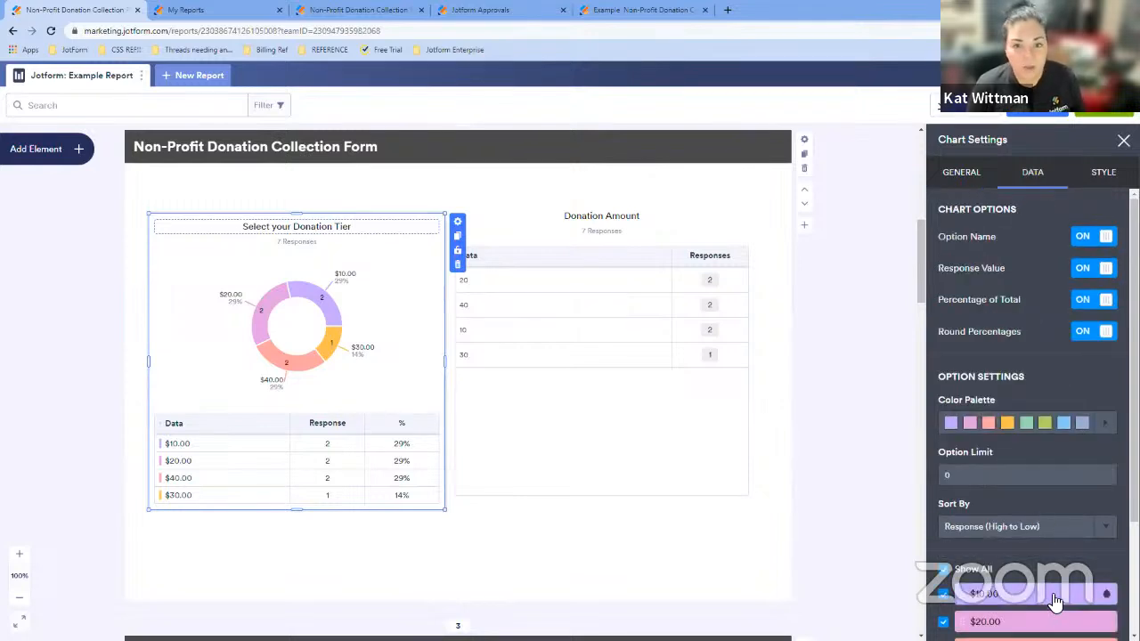
{"action": "left_click", "coordinate": [1104, 189]}
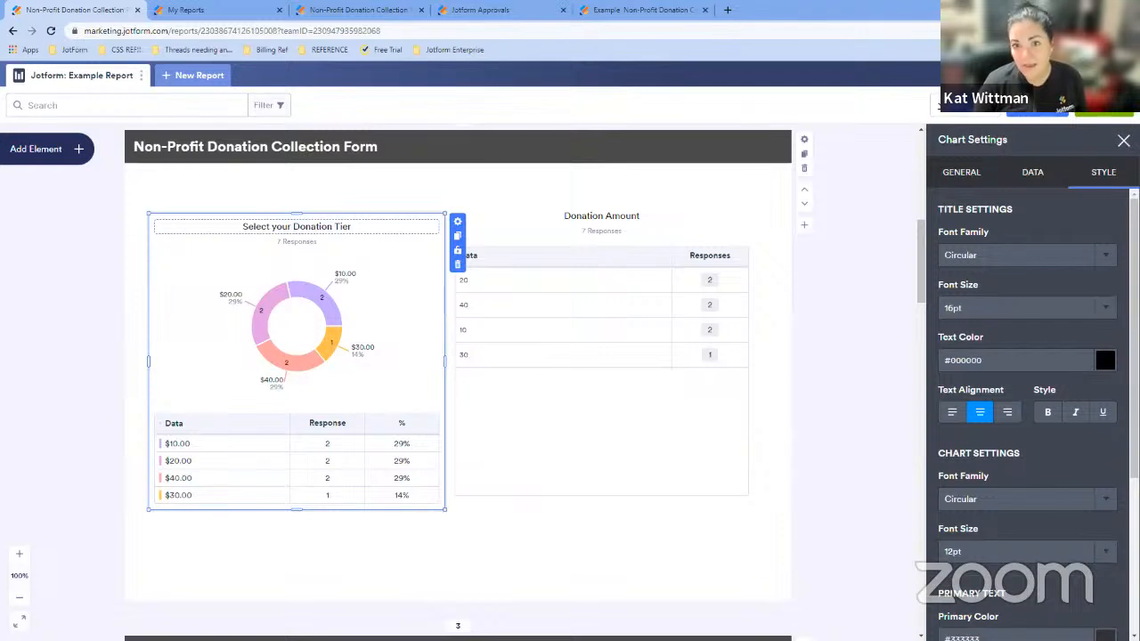
{"action": "left_click", "coordinate": [504, 311]}
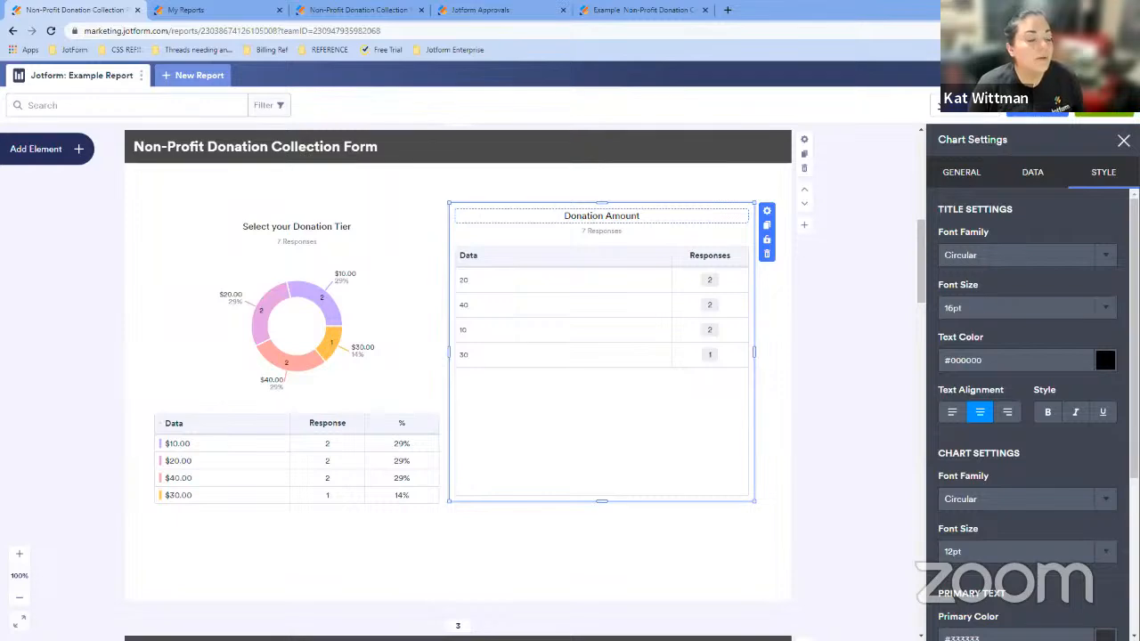
{"action": "left_click", "coordinate": [1124, 140]}
{"action": "scroll", "coordinate": [901, 325], "scroll_direction": "up", "scroll_amount": 5}
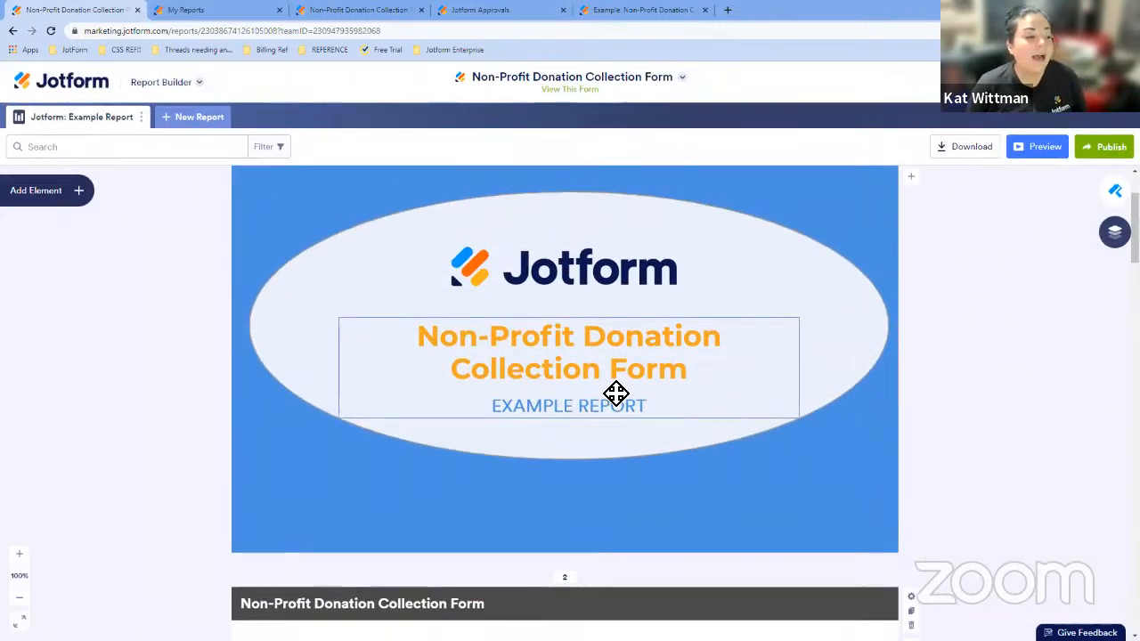
- Open the title slide's settings to review its background color and slide elements, then close them
{"action": "scroll", "coordinate": [888, 228], "scroll_direction": "up", "scroll_amount": 1}
{"action": "scroll", "coordinate": [888, 228], "scroll_direction": "up", "scroll_amount": 1}
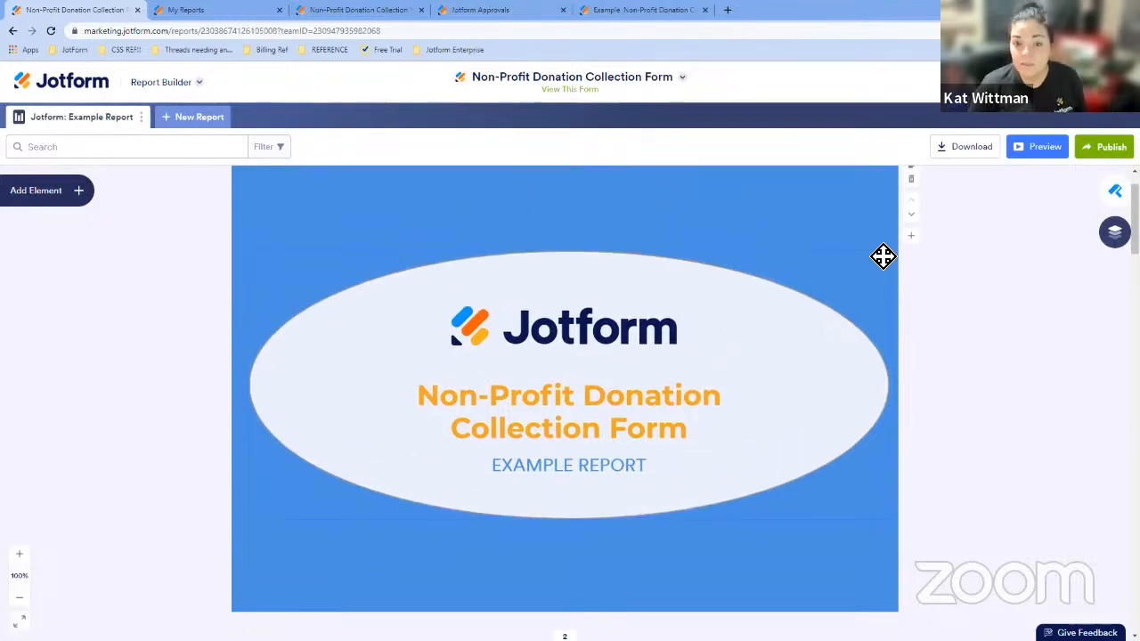
{"action": "scroll", "coordinate": [920, 256], "scroll_direction": "up", "scroll_amount": 1}
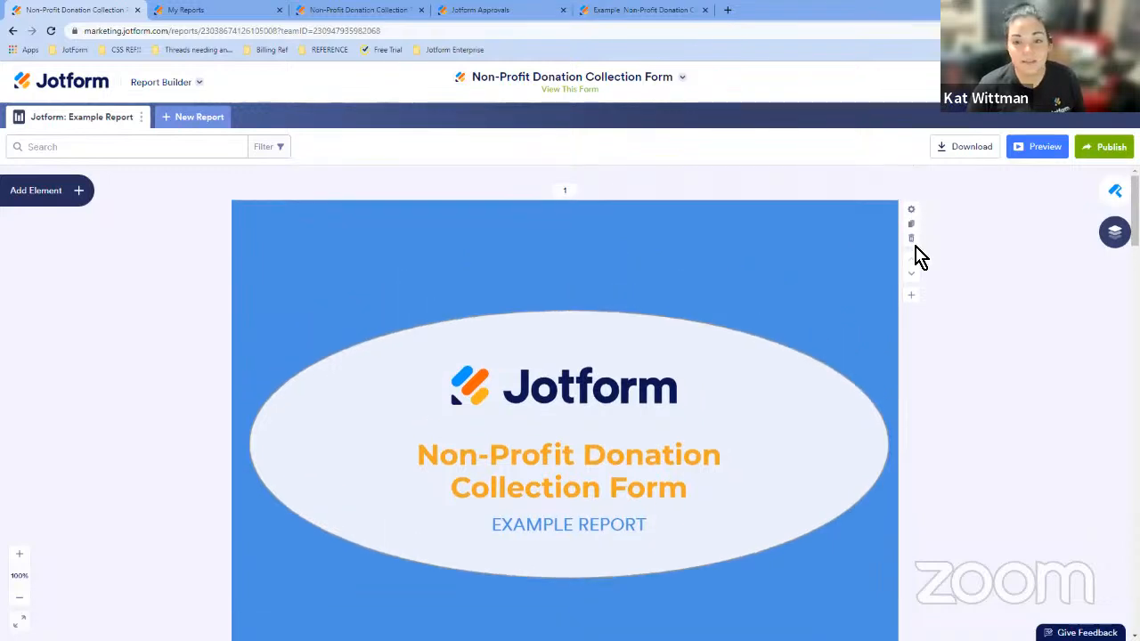
{"action": "left_click", "coordinate": [910, 210]}
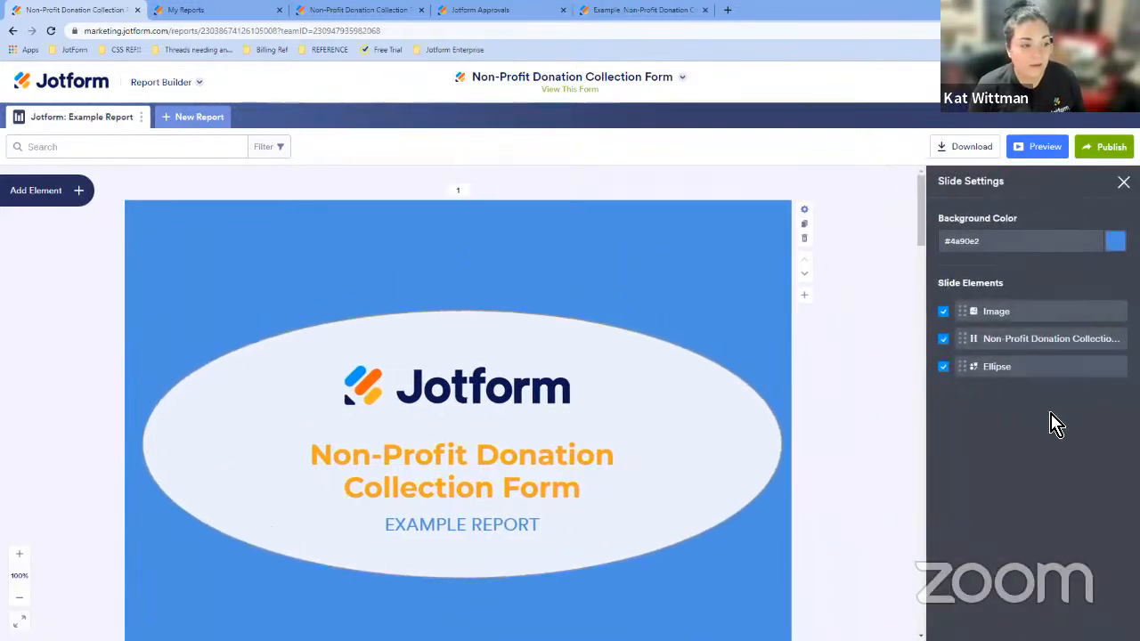
{"action": "left_click", "coordinate": [1124, 182]}
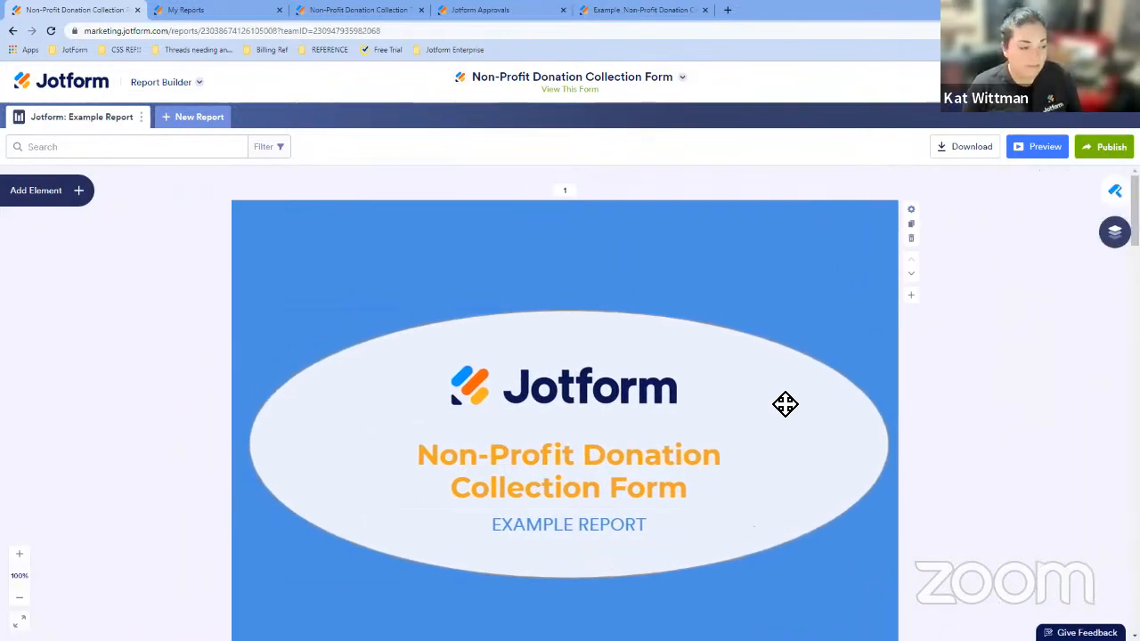
- Select the title text block and the ellipse on the title slide to inspect their settings
{"action": "left_click", "coordinate": [812, 443]}
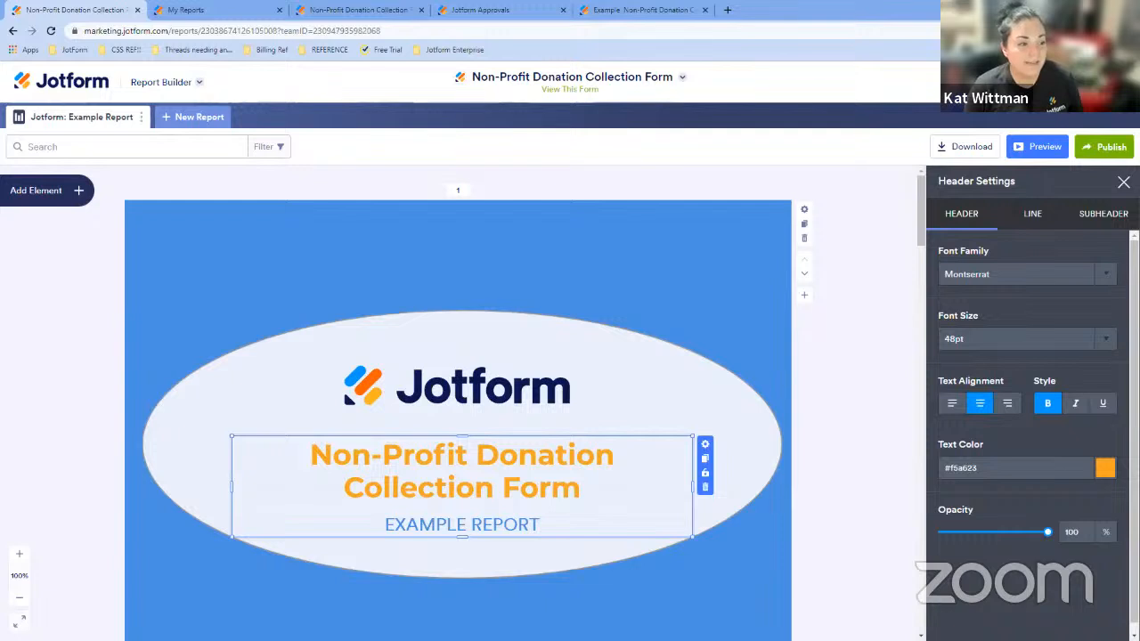
{"action": "left_click", "coordinate": [706, 444]}
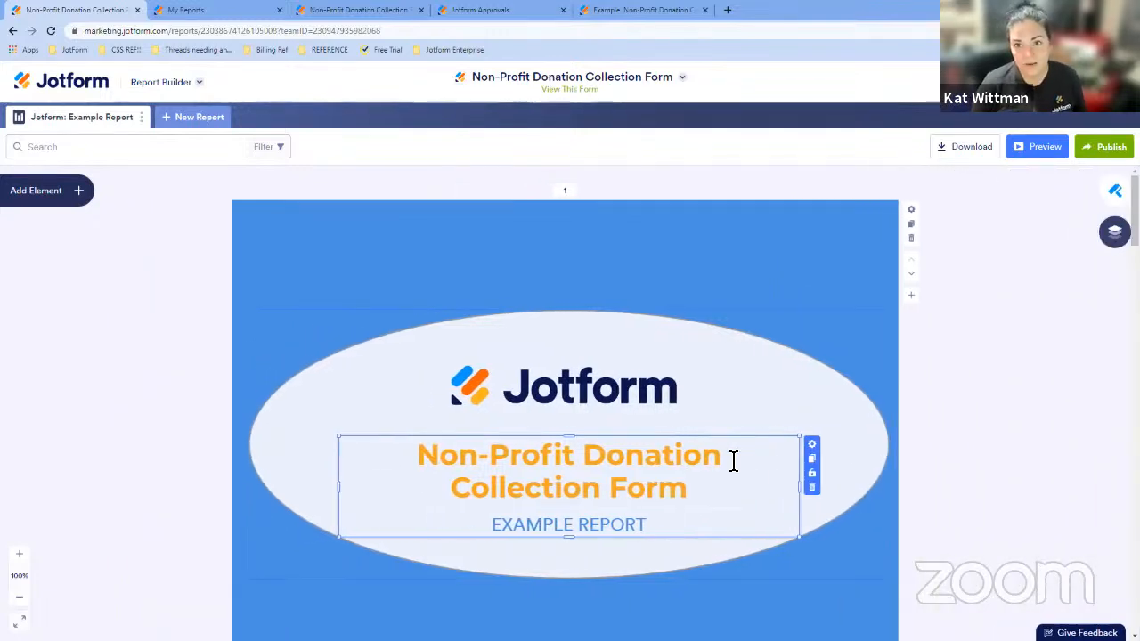
{"action": "left_click", "coordinate": [719, 374]}
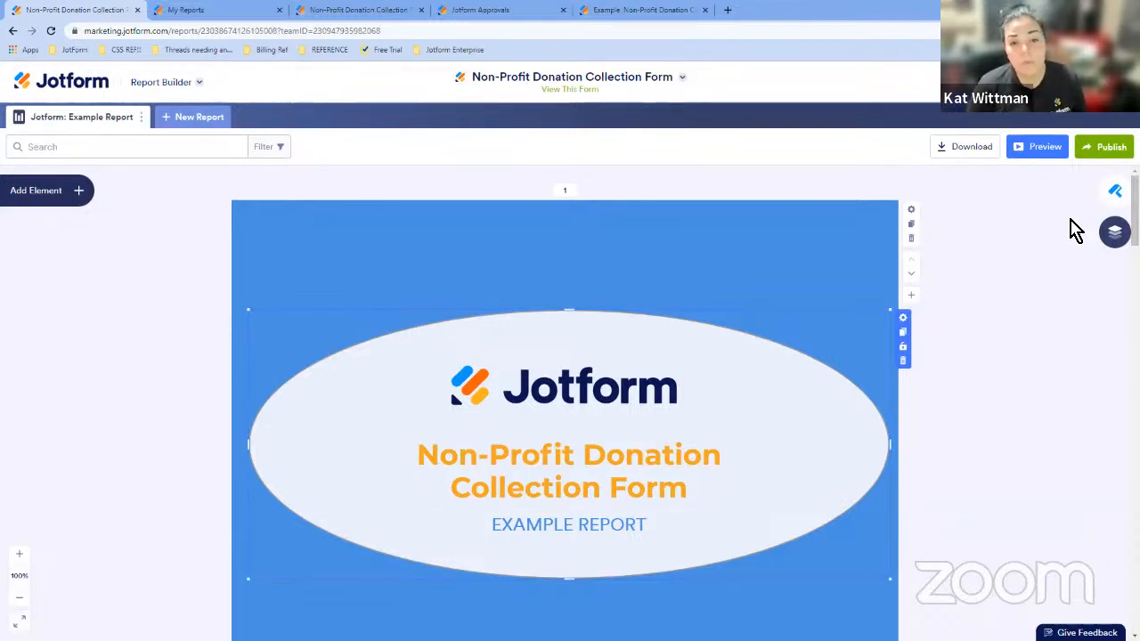
- Open the report's layout settings to review the style options, then close them
{"action": "left_click", "coordinate": [1114, 196]}
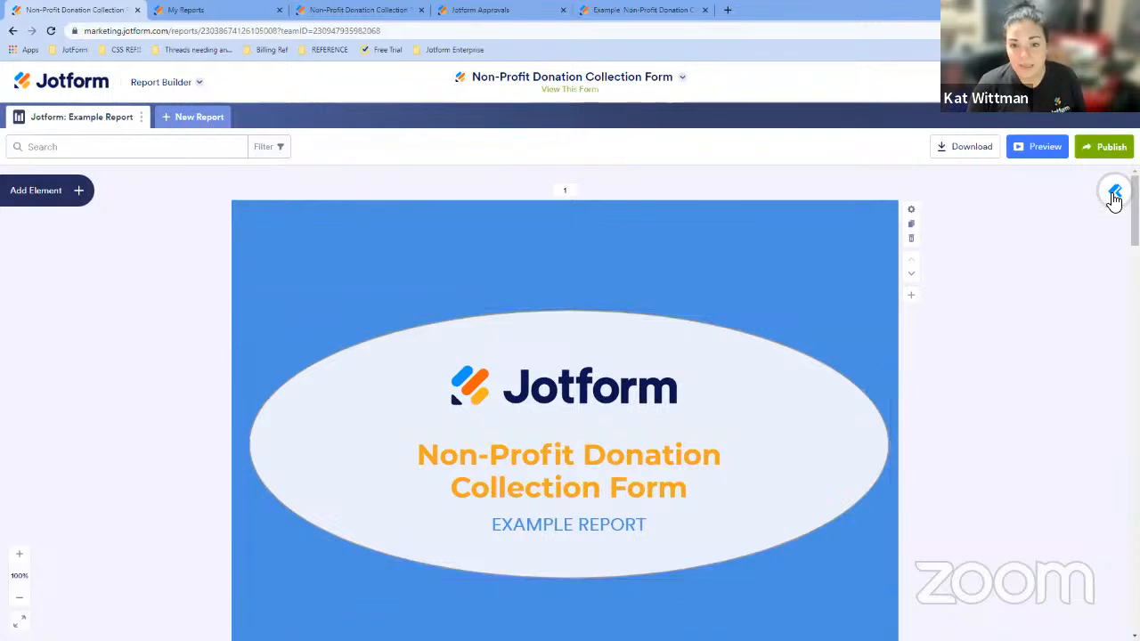
{"action": "left_click", "coordinate": [1077, 224]}
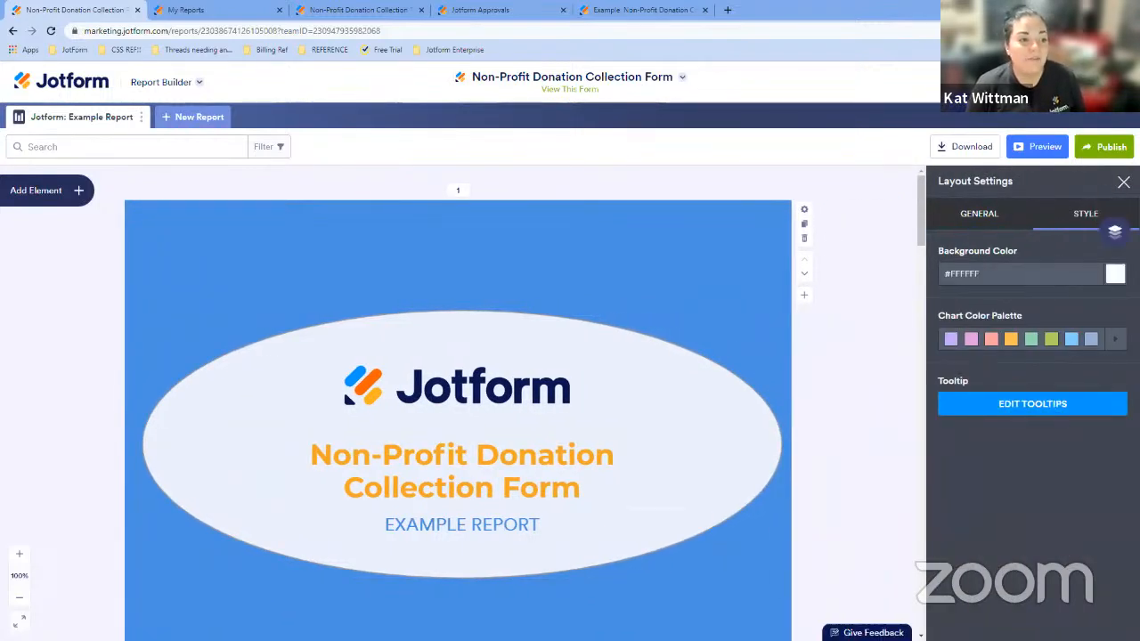
{"action": "left_click", "coordinate": [1124, 181]}
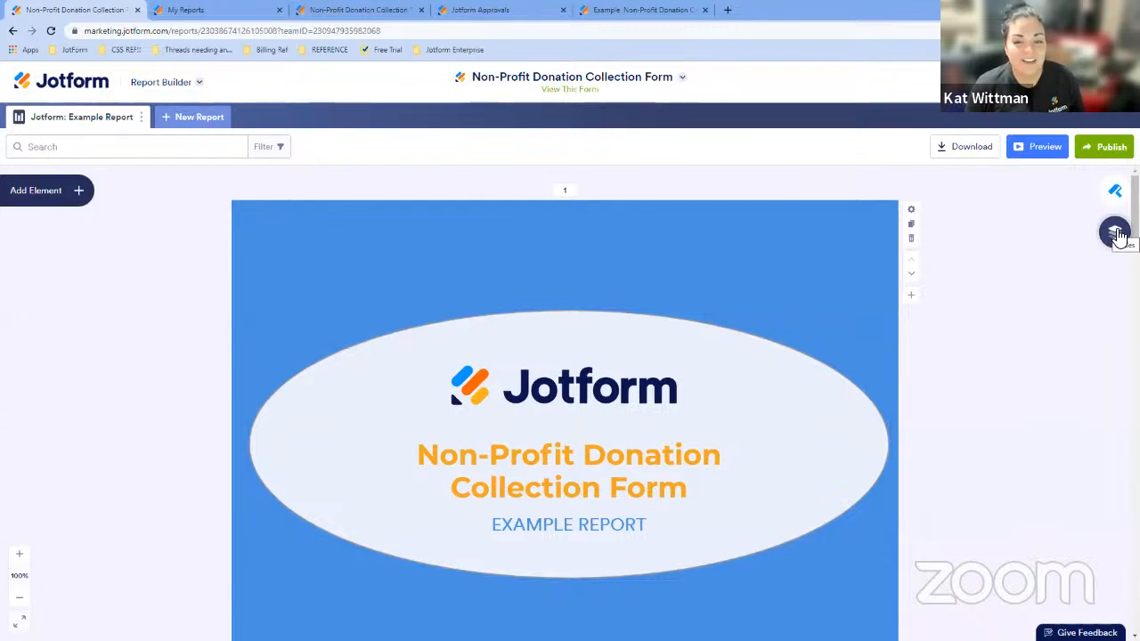
- Open the slides panel, add a new slide after the second slide, then delete it
{"action": "left_click", "coordinate": [1115, 233]}
{"action": "left_click", "coordinate": [1046, 329]}
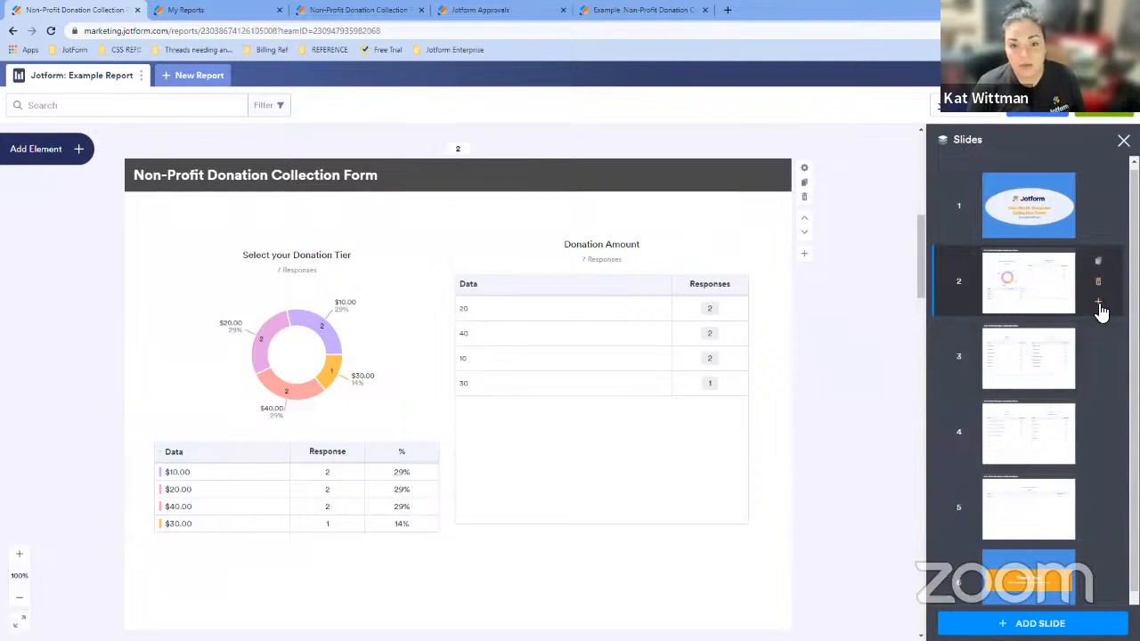
{"action": "left_click", "coordinate": [1100, 305]}
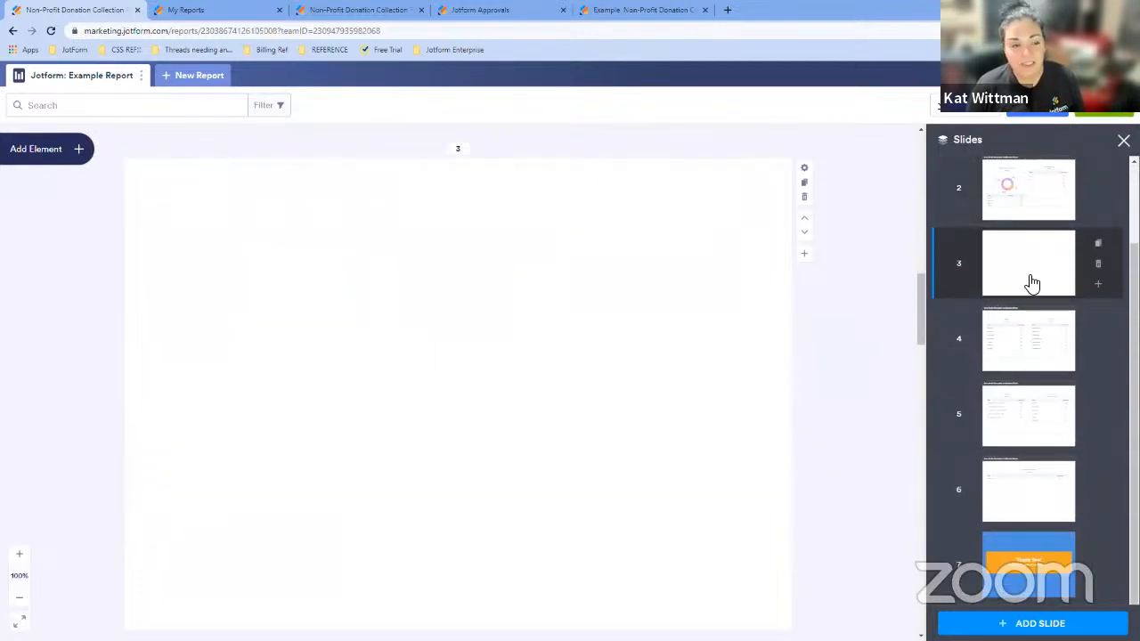
{"action": "left_click", "coordinate": [1100, 267]}
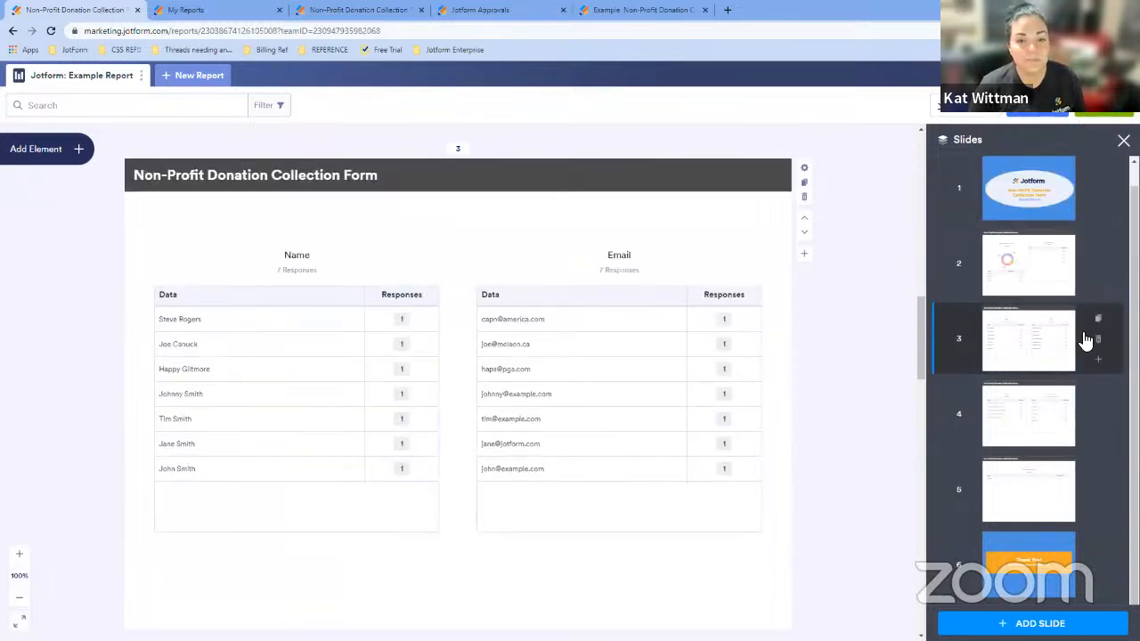
- Add a report filter where Submission Date is less than or equal to Jul 12, 2023
{"action": "scroll", "coordinate": [829, 315], "scroll_direction": "up", "scroll_amount": 10}
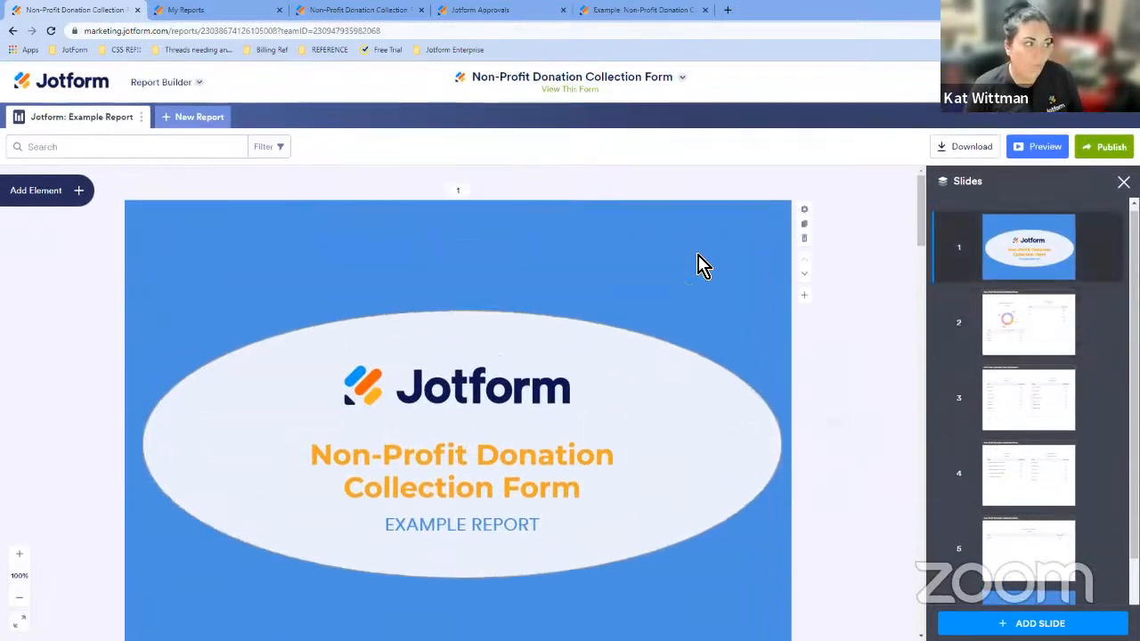
{"action": "left_click", "coordinate": [193, 151]}
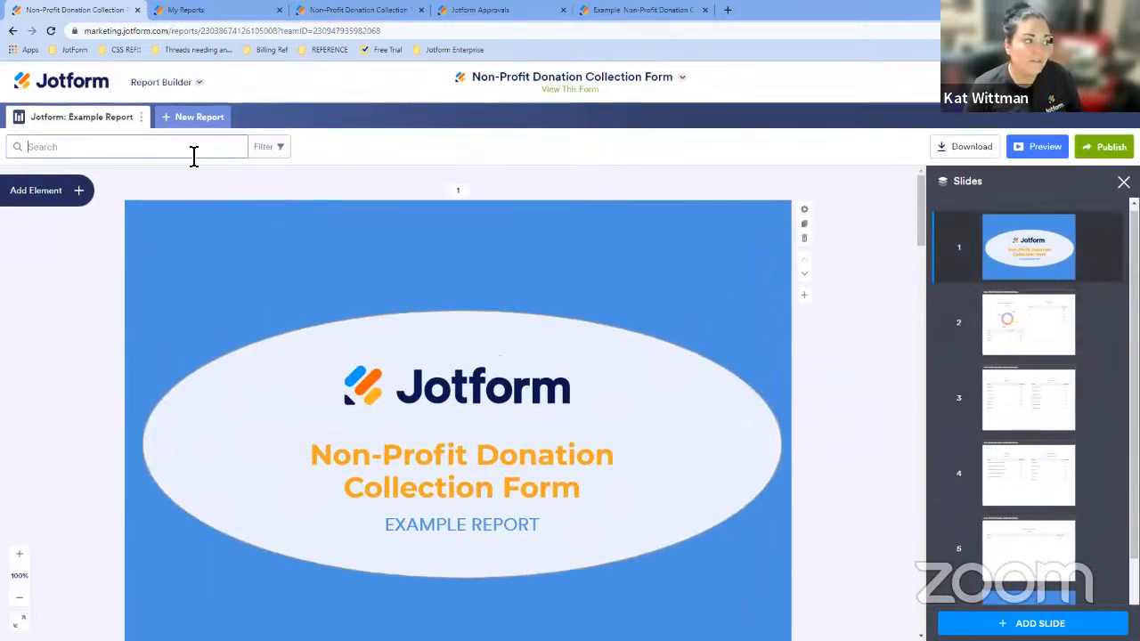
{"action": "left_click", "coordinate": [264, 155]}
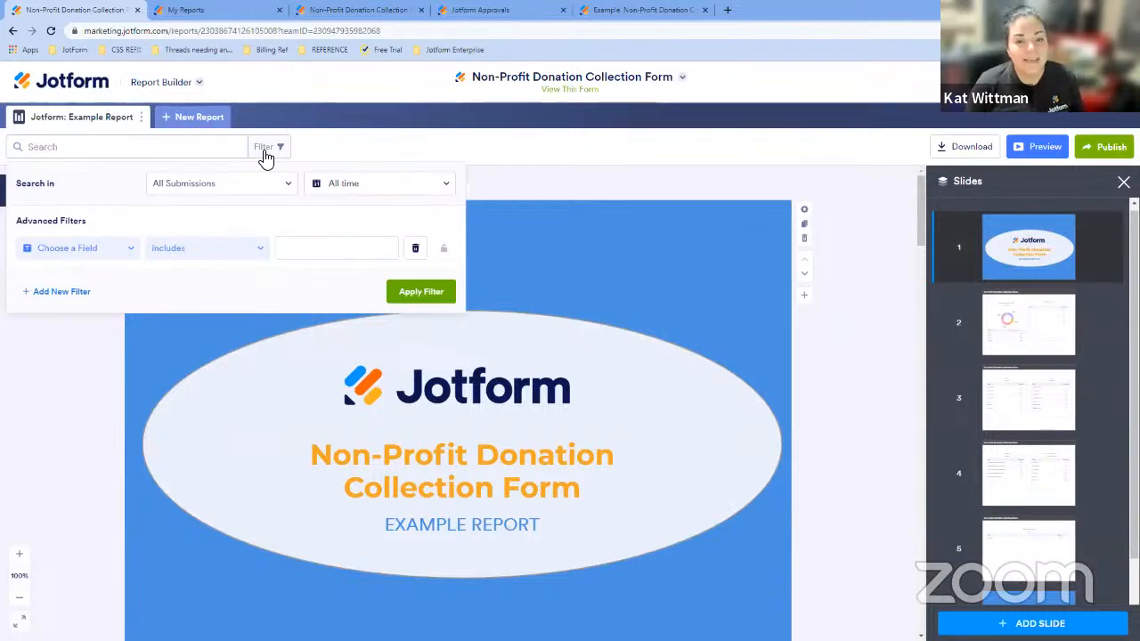
{"action": "left_click", "coordinate": [84, 248]}
{"action": "left_click", "coordinate": [114, 432]}
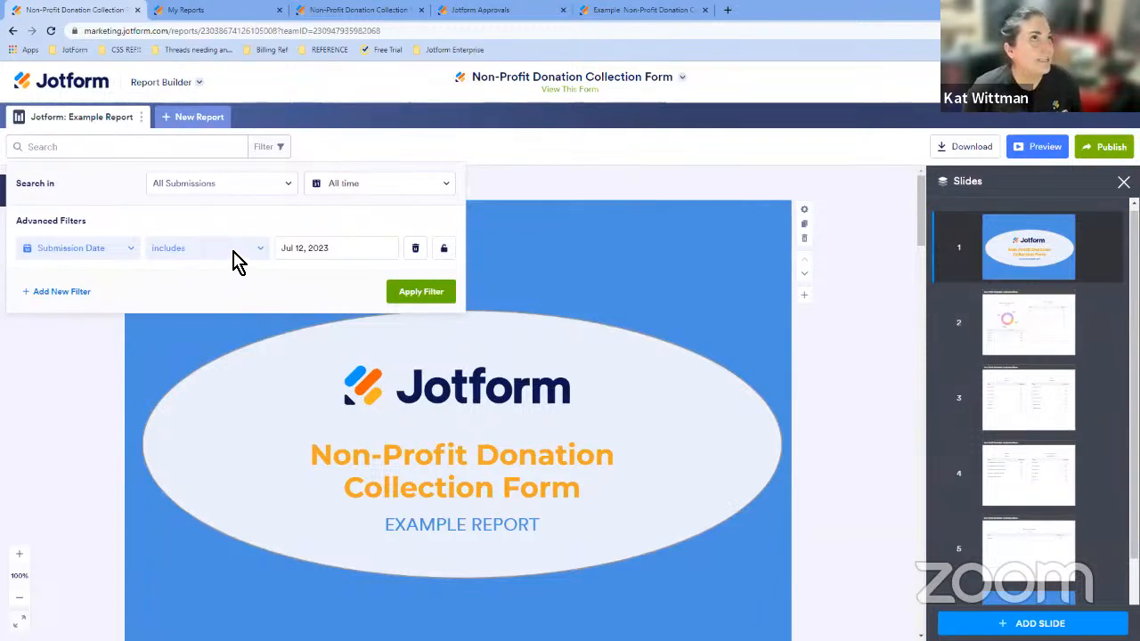
{"action": "left_click", "coordinate": [236, 258]}
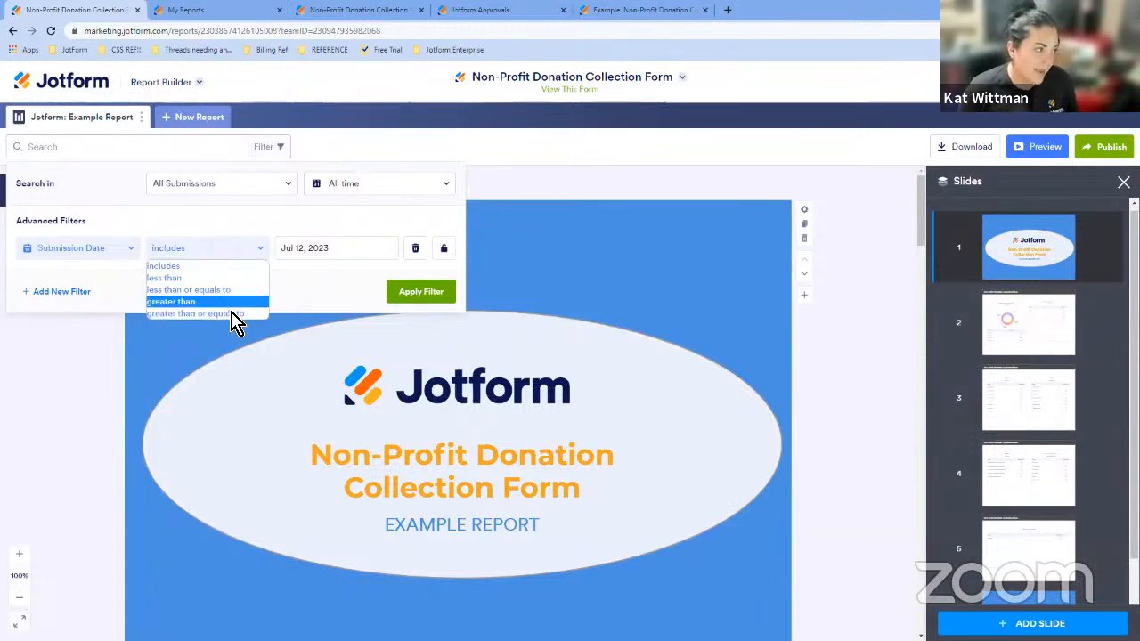
{"action": "left_click", "coordinate": [227, 290]}
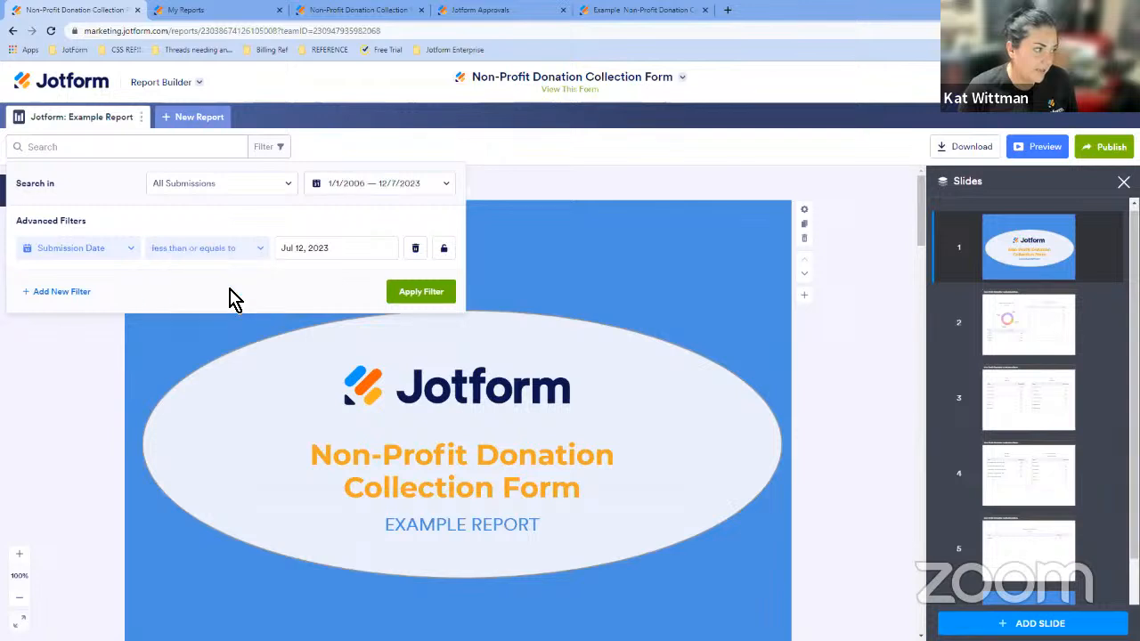
- Add a second filter with Submission Date greater than or equal to Jun 1, 2023 and apply the filters
{"action": "left_click", "coordinate": [77, 293]}
{"action": "left_click", "coordinate": [96, 296]}
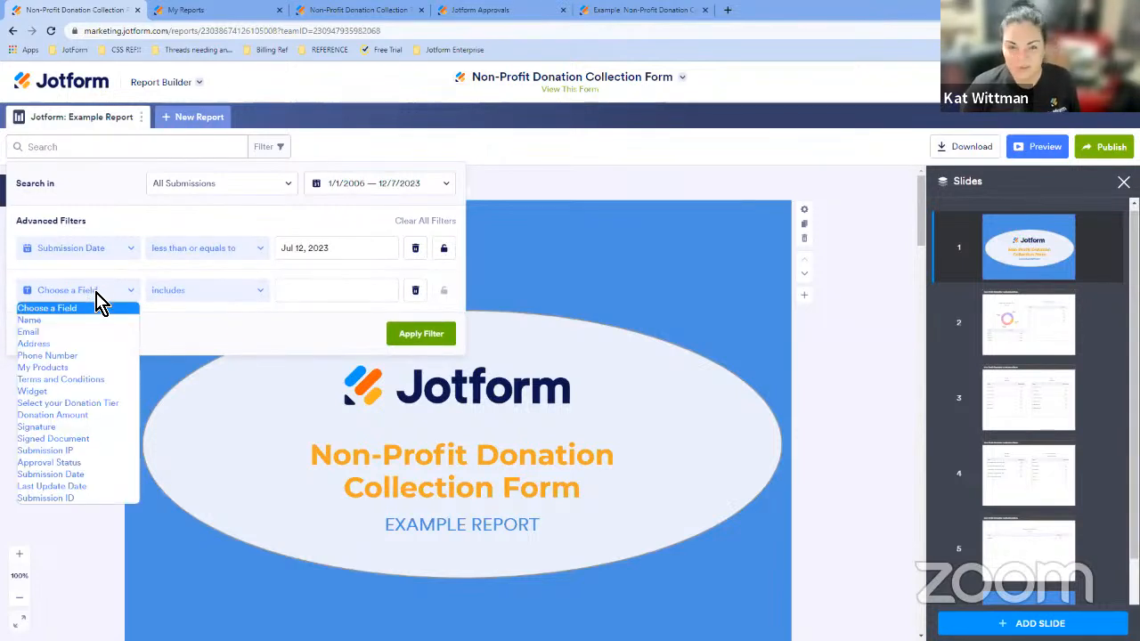
{"action": "left_click", "coordinate": [72, 474]}
{"action": "left_click", "coordinate": [183, 292]}
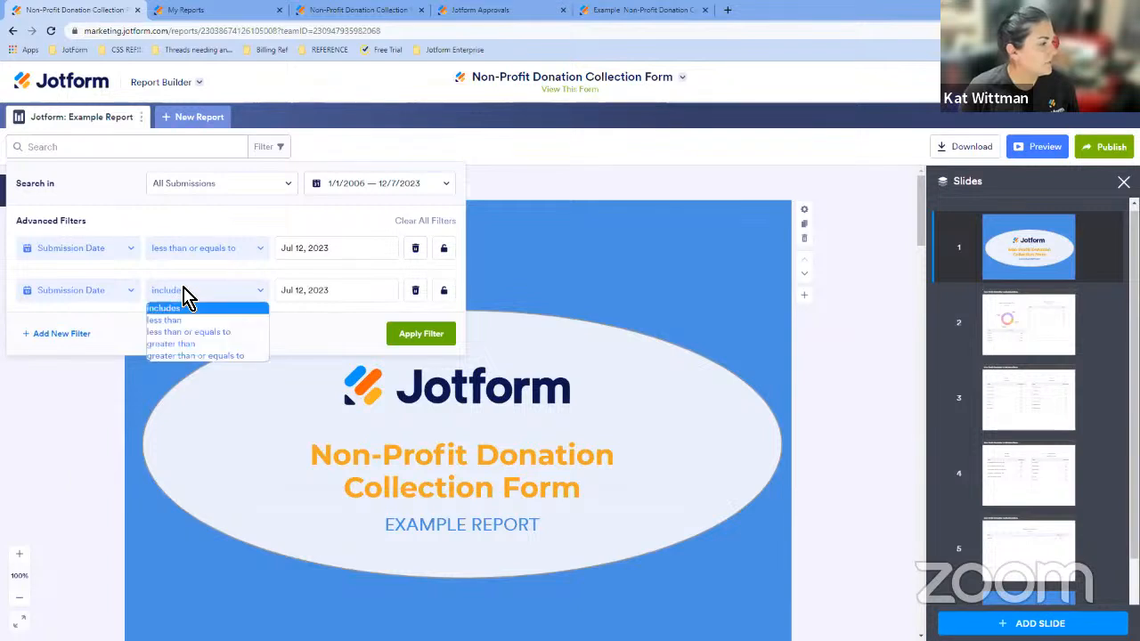
{"action": "left_click", "coordinate": [207, 355]}
{"action": "left_click", "coordinate": [338, 290]}
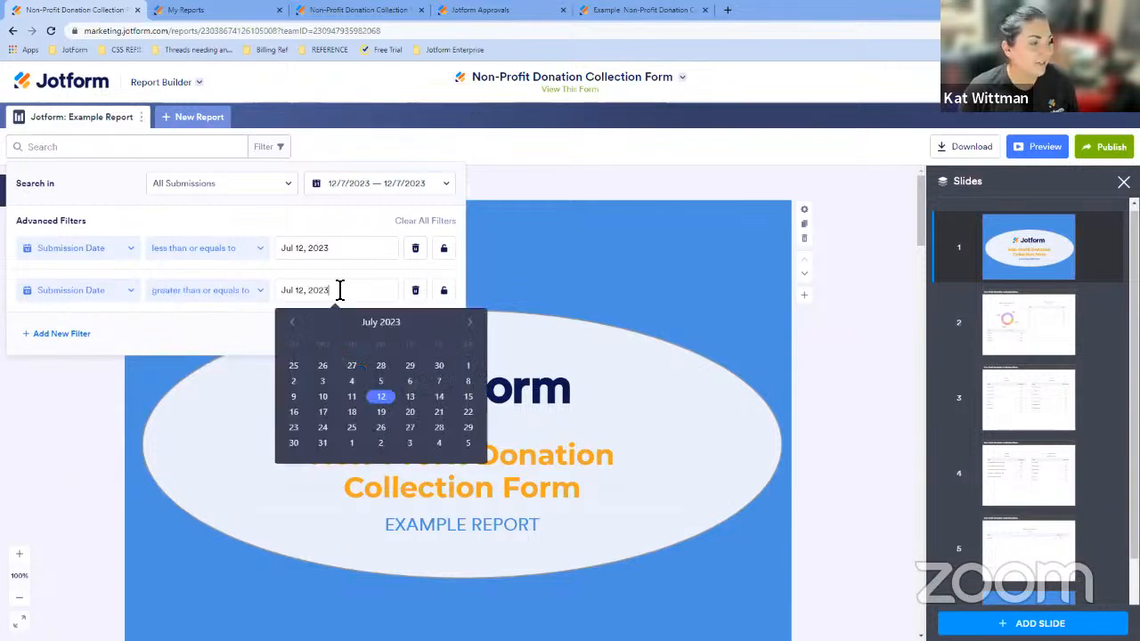
{"action": "left_click", "coordinate": [293, 321]}
{"action": "left_click", "coordinate": [410, 366]}
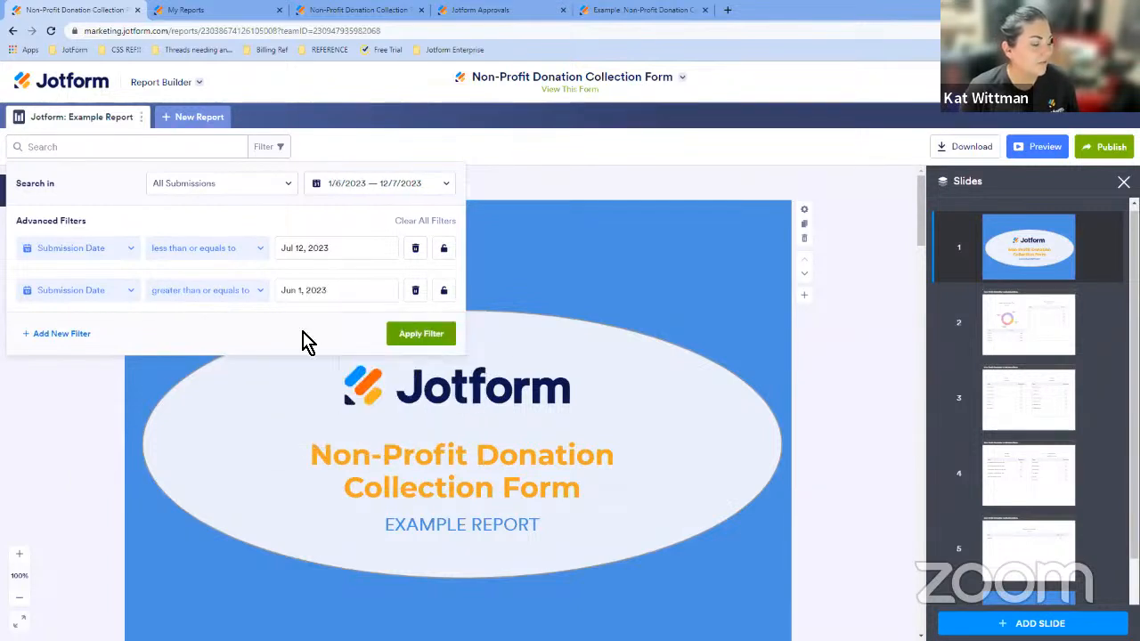
{"action": "left_click", "coordinate": [434, 338]}
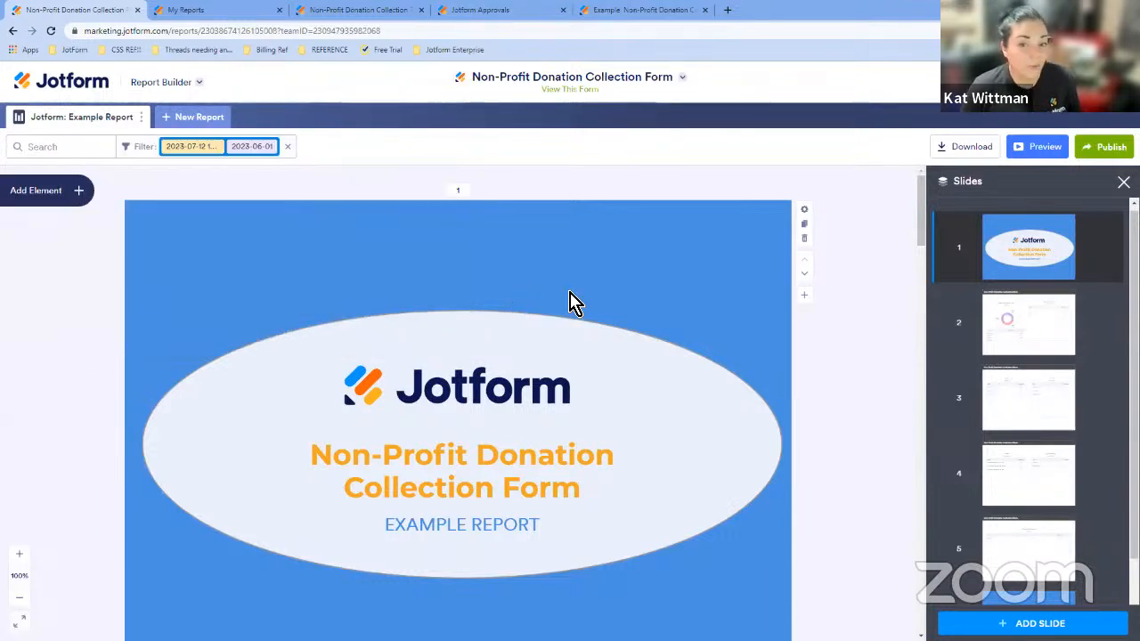
- Examine the filtered donation tier chart and reopen the filter panel
{"action": "scroll", "coordinate": [570, 302], "scroll_direction": "down", "scroll_amount": 5}
{"action": "scroll", "coordinate": [573, 308], "scroll_direction": "down", "scroll_amount": 2}
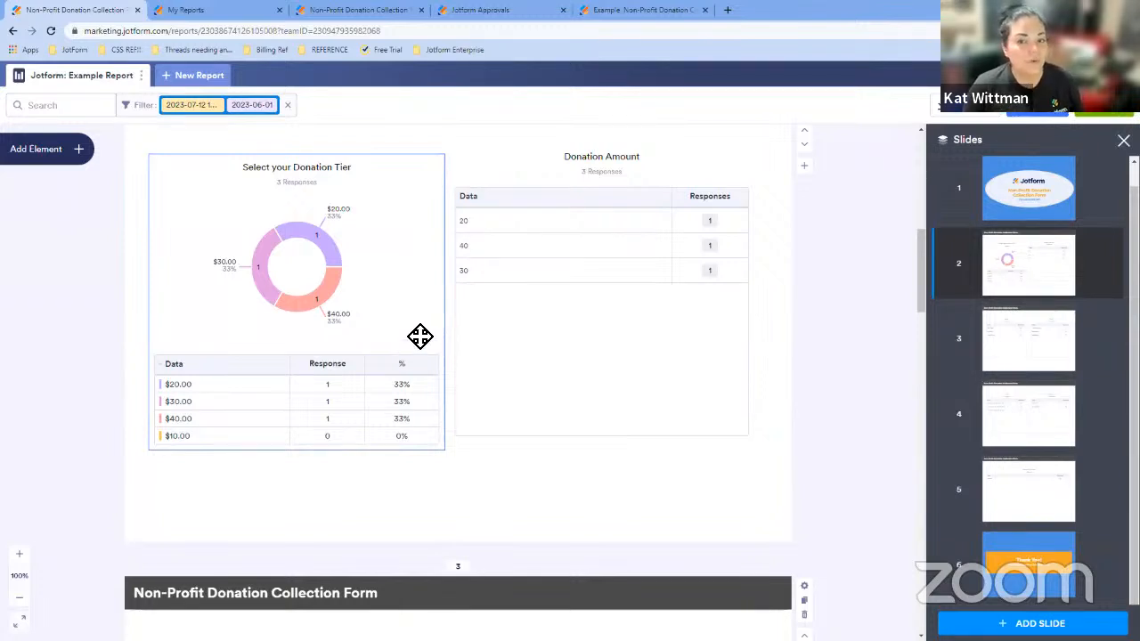
{"action": "left_click", "coordinate": [152, 112]}
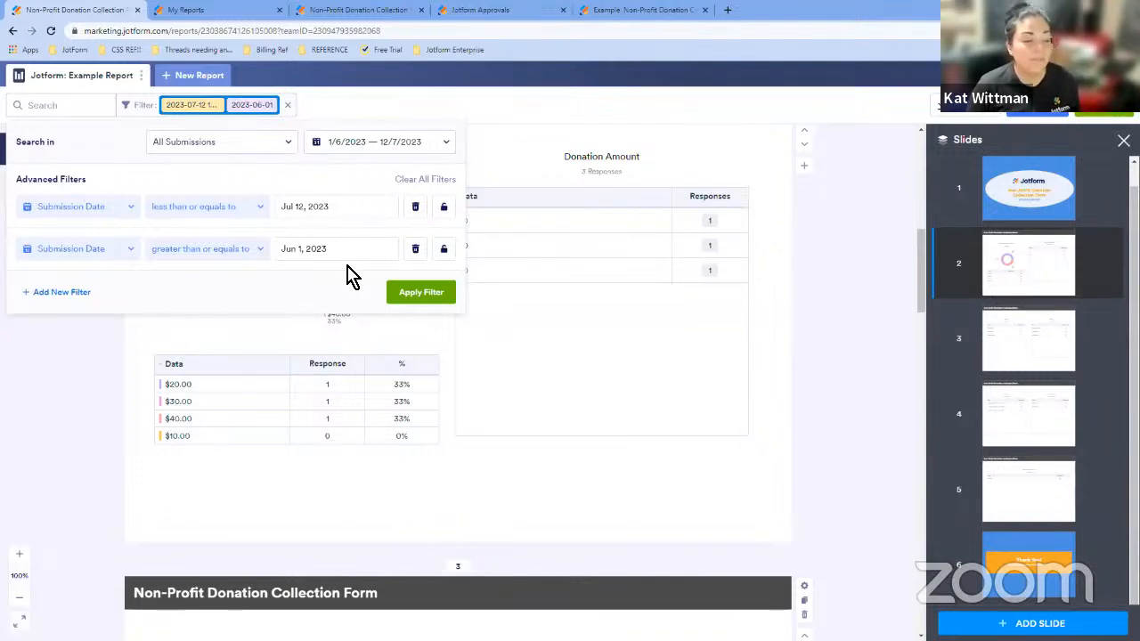
- Lock both submission date filters, then unlock all filters
{"action": "left_click", "coordinate": [443, 207]}
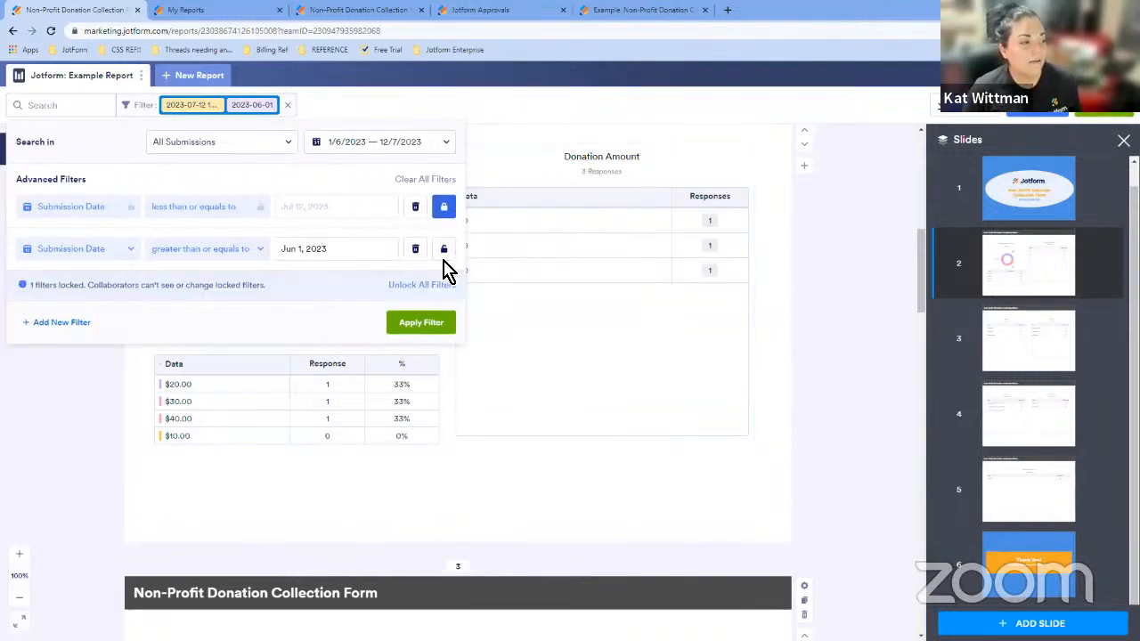
{"action": "left_click", "coordinate": [445, 254]}
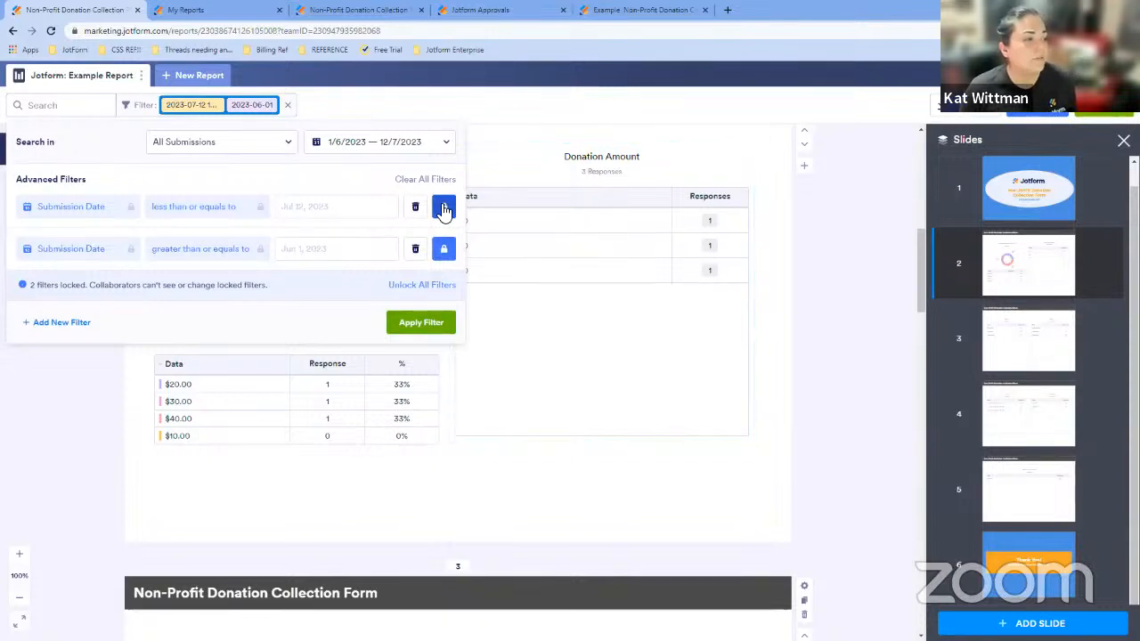
{"action": "left_click", "coordinate": [432, 286]}
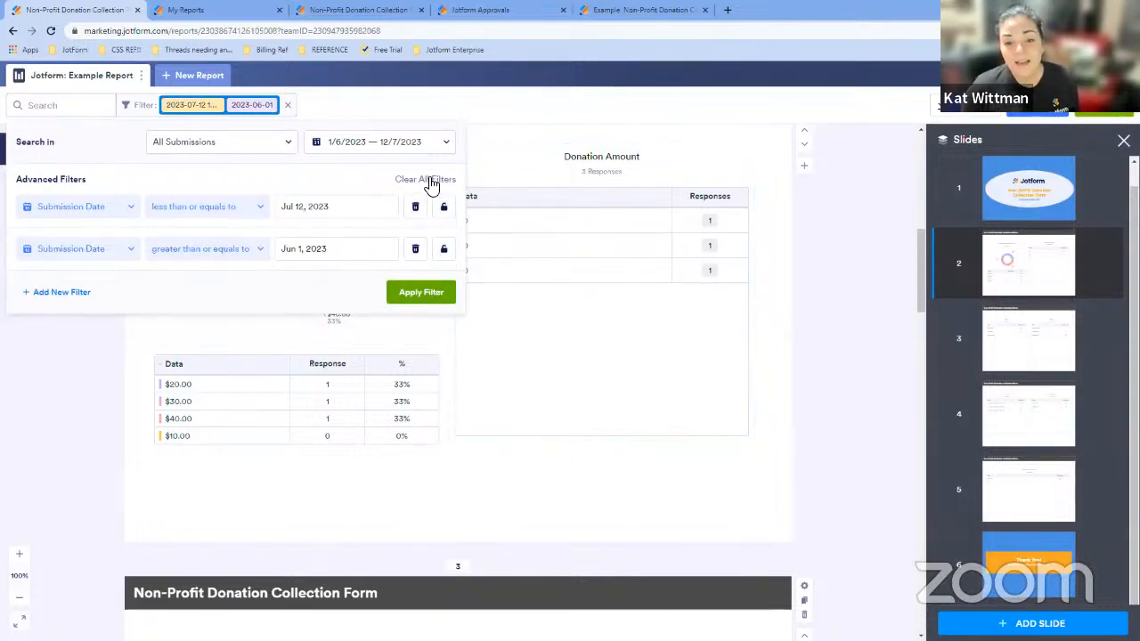
- Clear all report filters
{"action": "left_click", "coordinate": [430, 179]}
{"action": "left_click", "coordinate": [426, 250]}
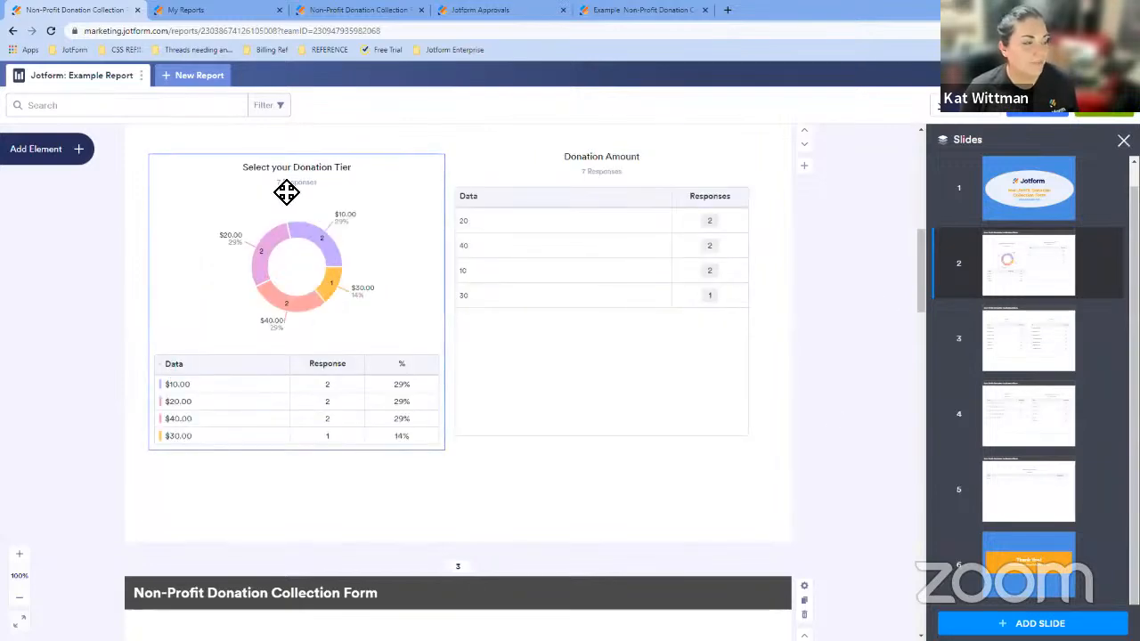
- Review the report's Form menu options, then preview the report
{"action": "scroll", "coordinate": [686, 336], "scroll_direction": "up", "scroll_amount": 5}
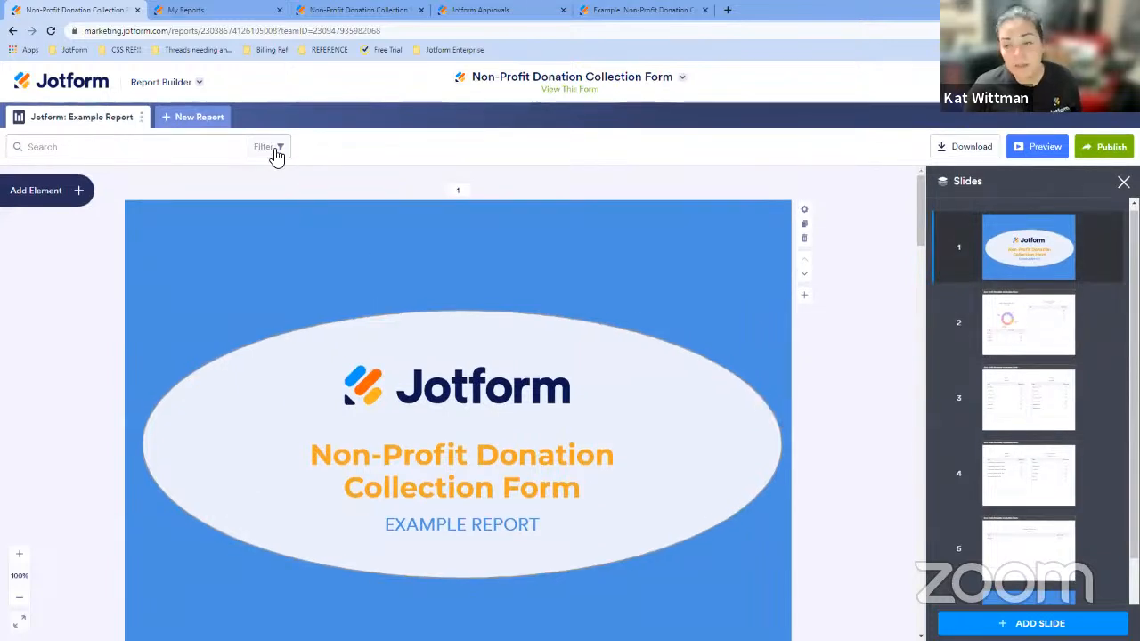
{"action": "left_click", "coordinate": [142, 117]}
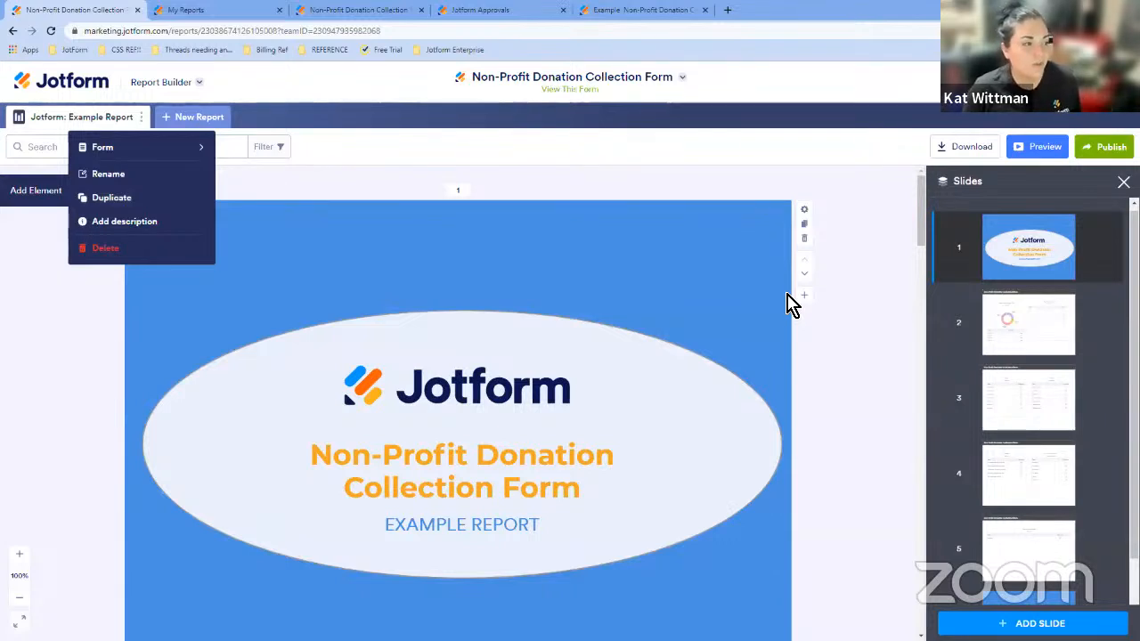
{"action": "mouse_move", "coordinate": [151, 147]}
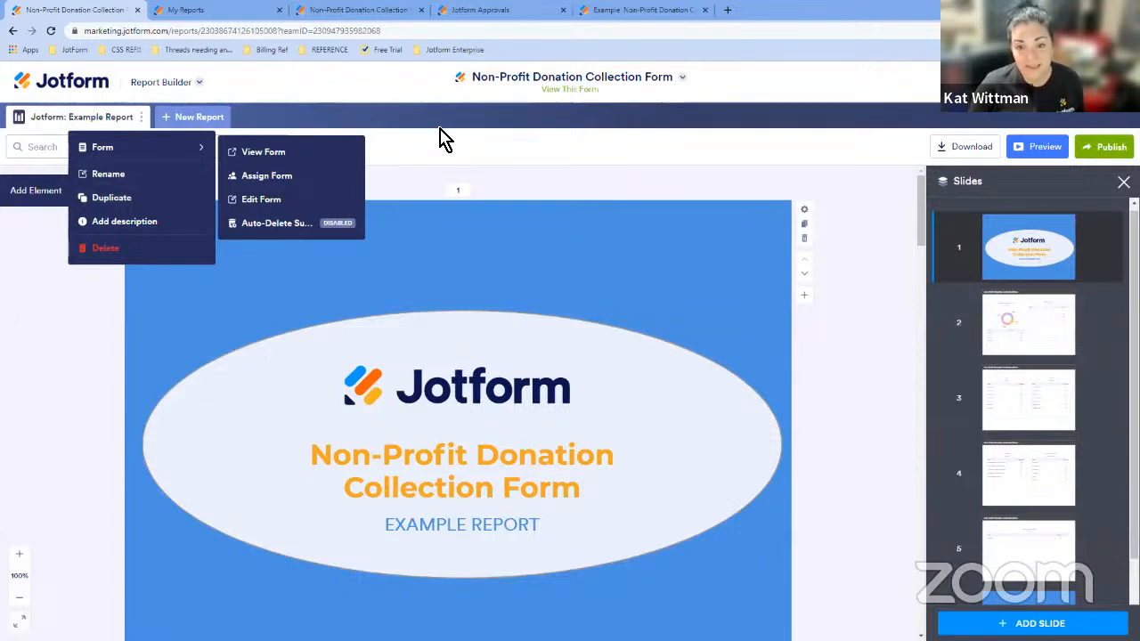
{"action": "left_click", "coordinate": [575, 151]}
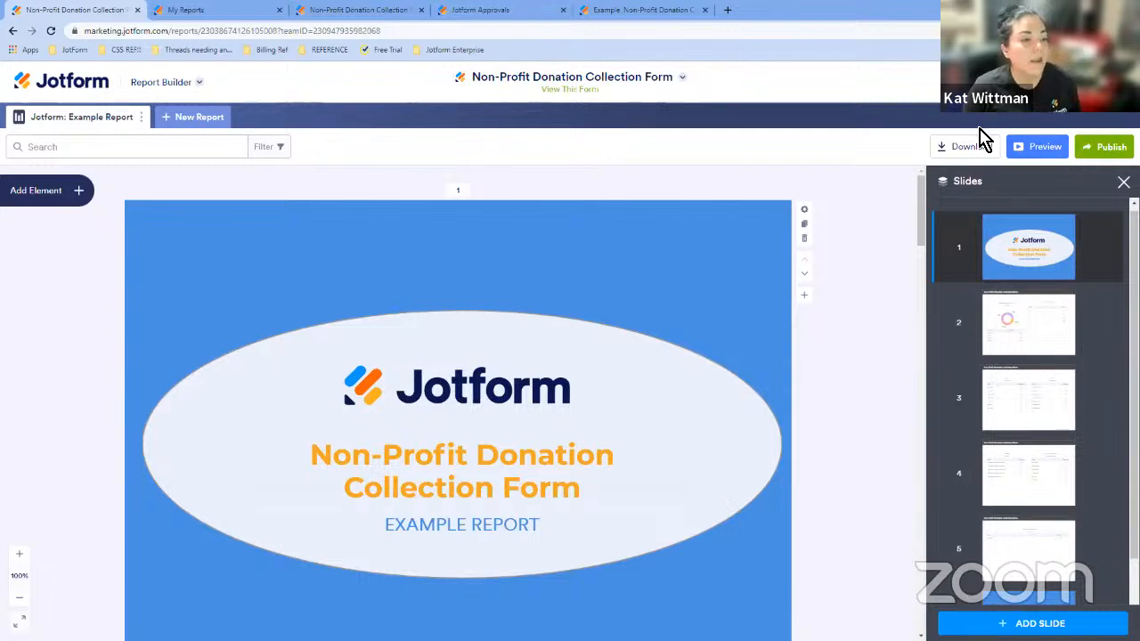
{"action": "left_click", "coordinate": [1029, 152]}
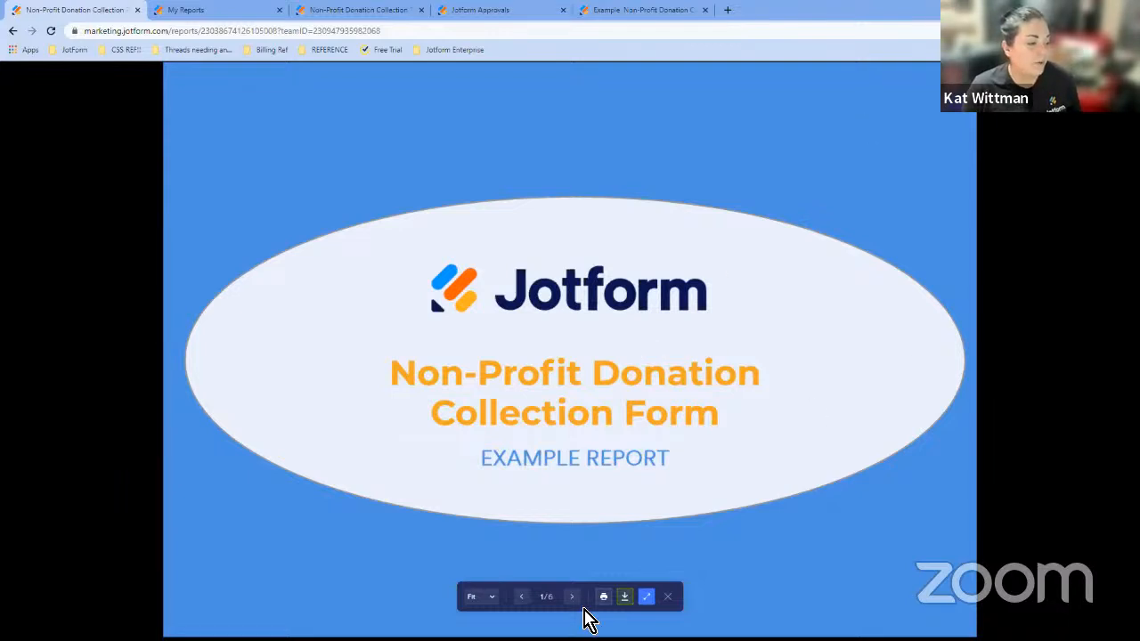
- Page through the report preview, zoom it to 200% and back to Fit, then close the preview
{"action": "left_click", "coordinate": [573, 596]}
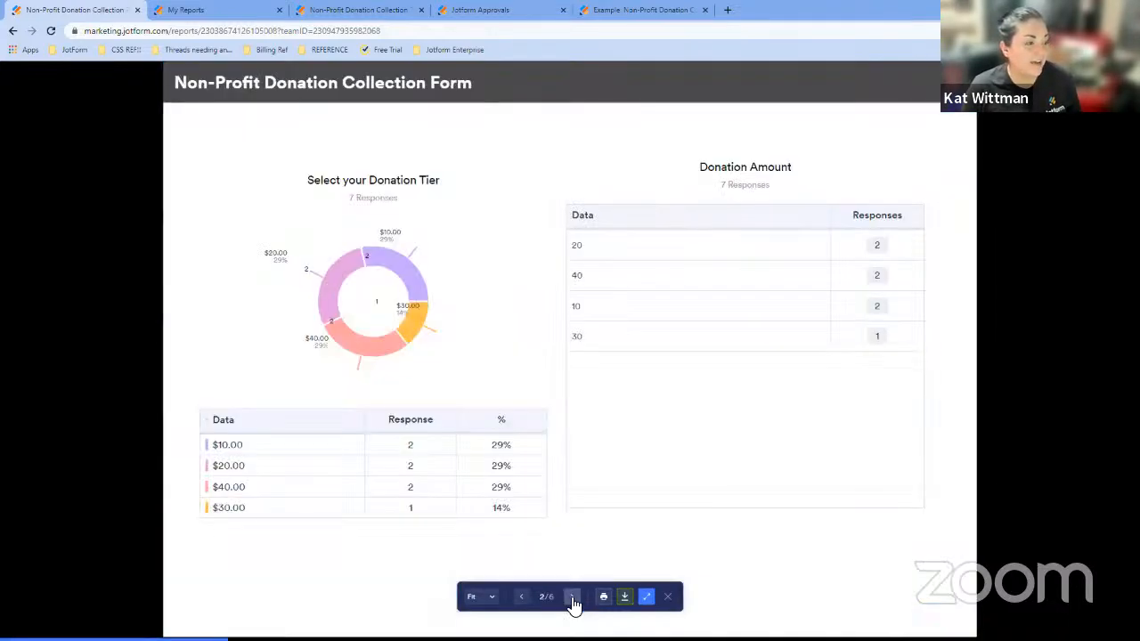
{"action": "left_click", "coordinate": [520, 596]}
{"action": "left_click", "coordinate": [488, 597]}
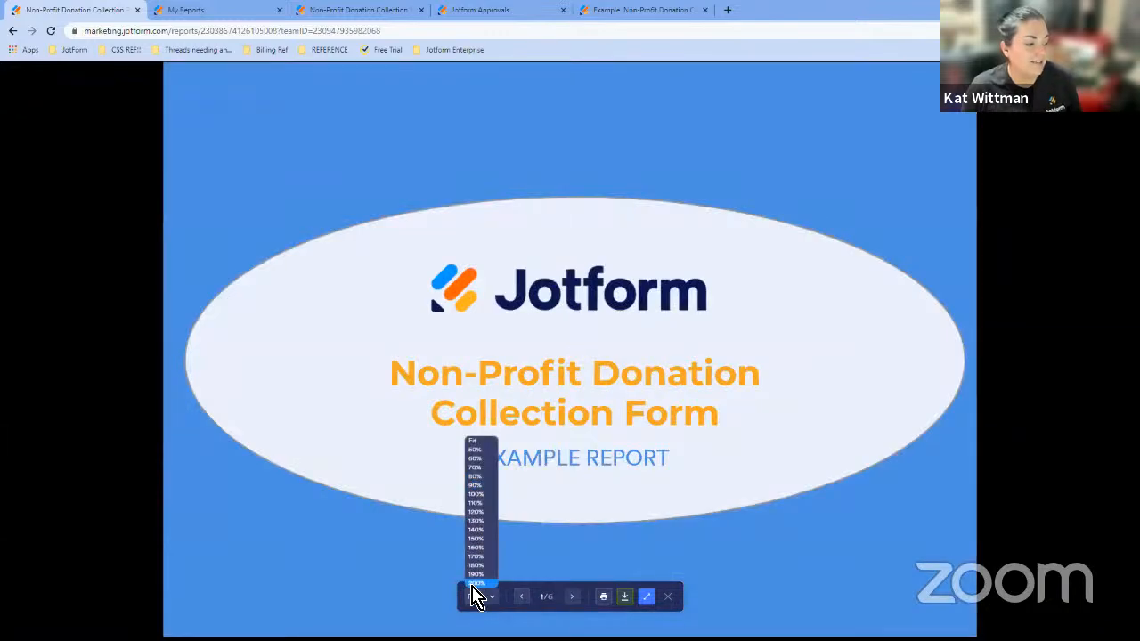
{"action": "left_click", "coordinate": [476, 583]}
{"action": "left_click", "coordinate": [499, 600]}
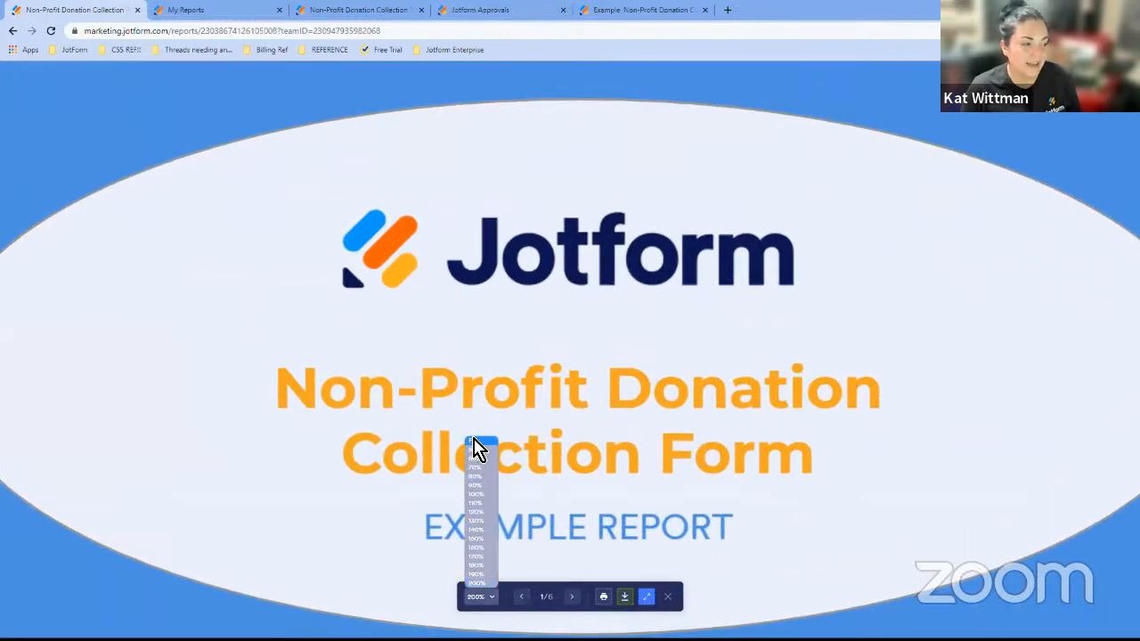
{"action": "left_click", "coordinate": [479, 449]}
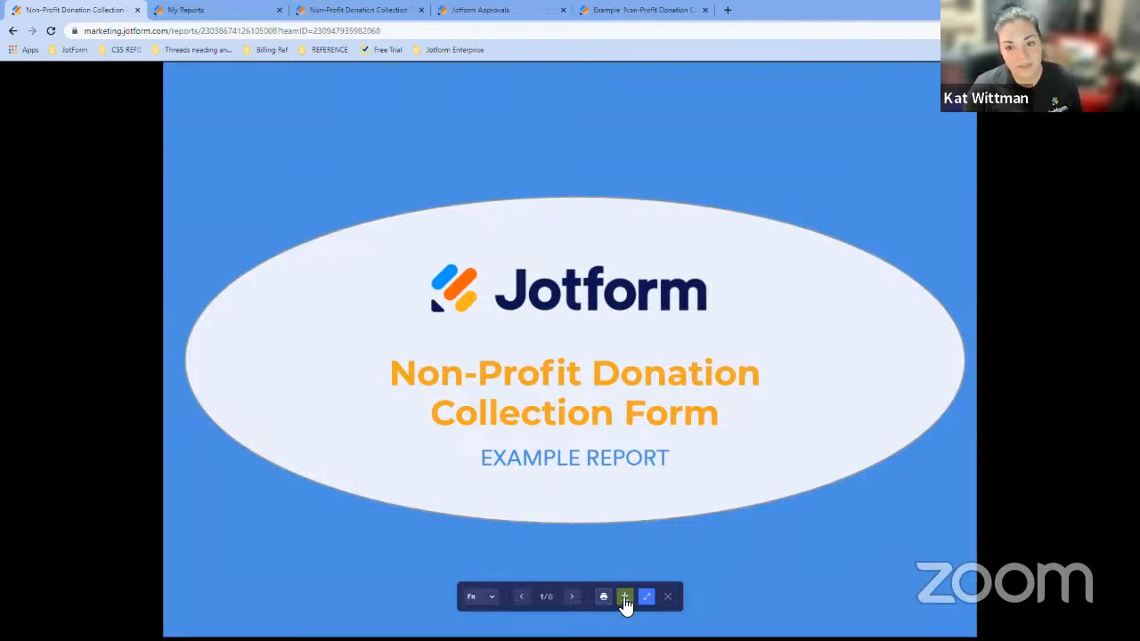
{"action": "left_click", "coordinate": [669, 600]}
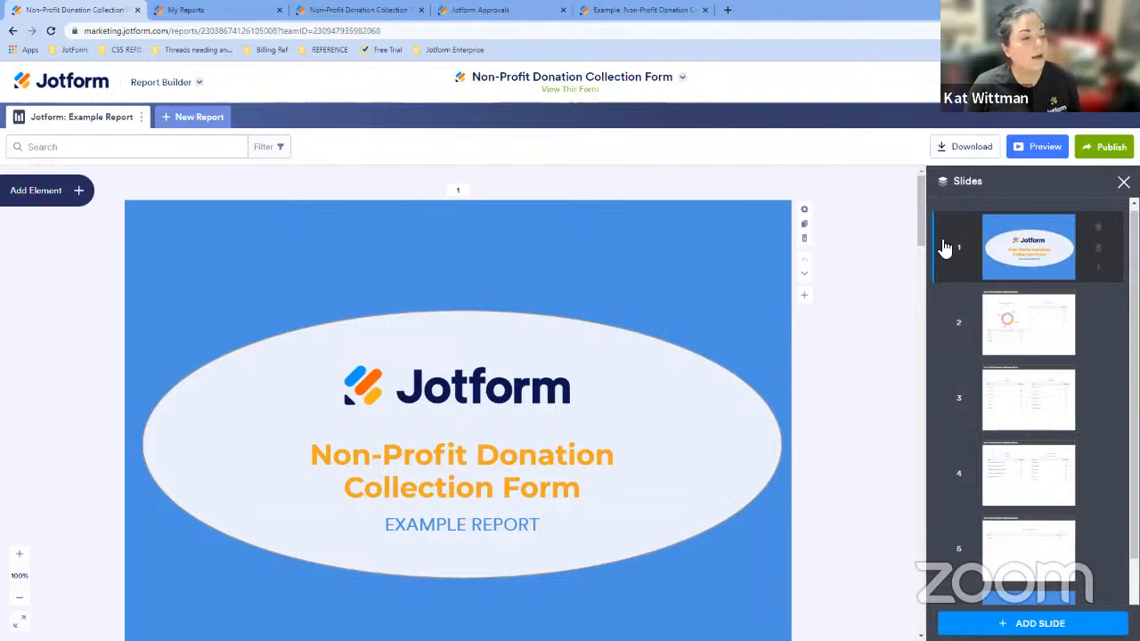
- Set the published report's access to Private Report, then open the email invitation form and close the Publish dialog
{"action": "scroll", "coordinate": [945, 248], "scroll_direction": "down", "scroll_amount": 1}
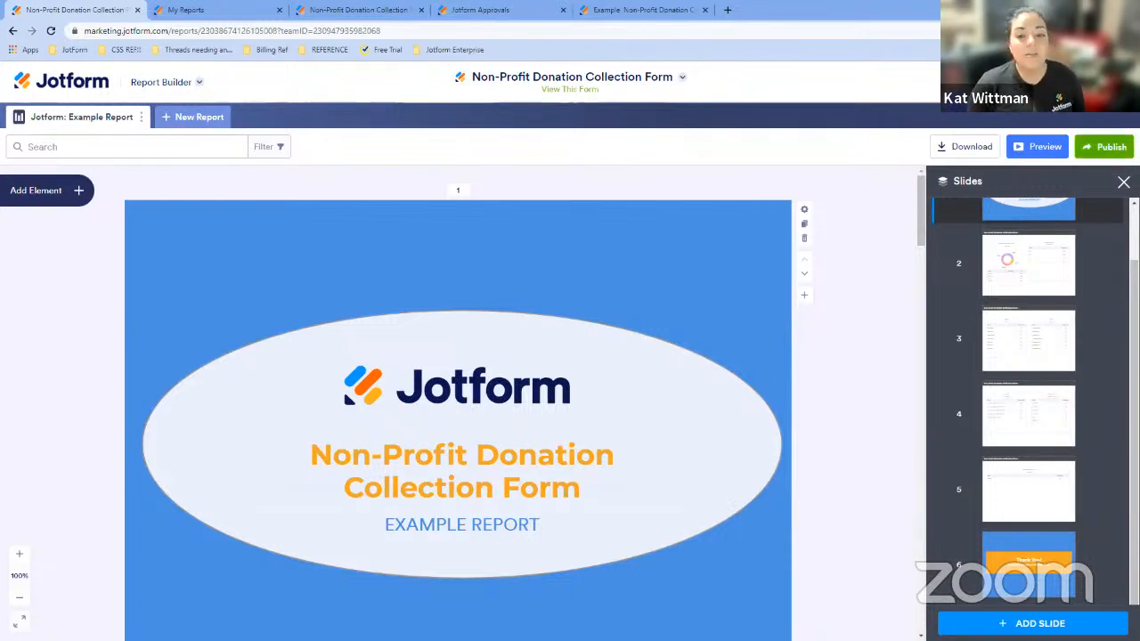
{"action": "left_click", "coordinate": [1104, 151]}
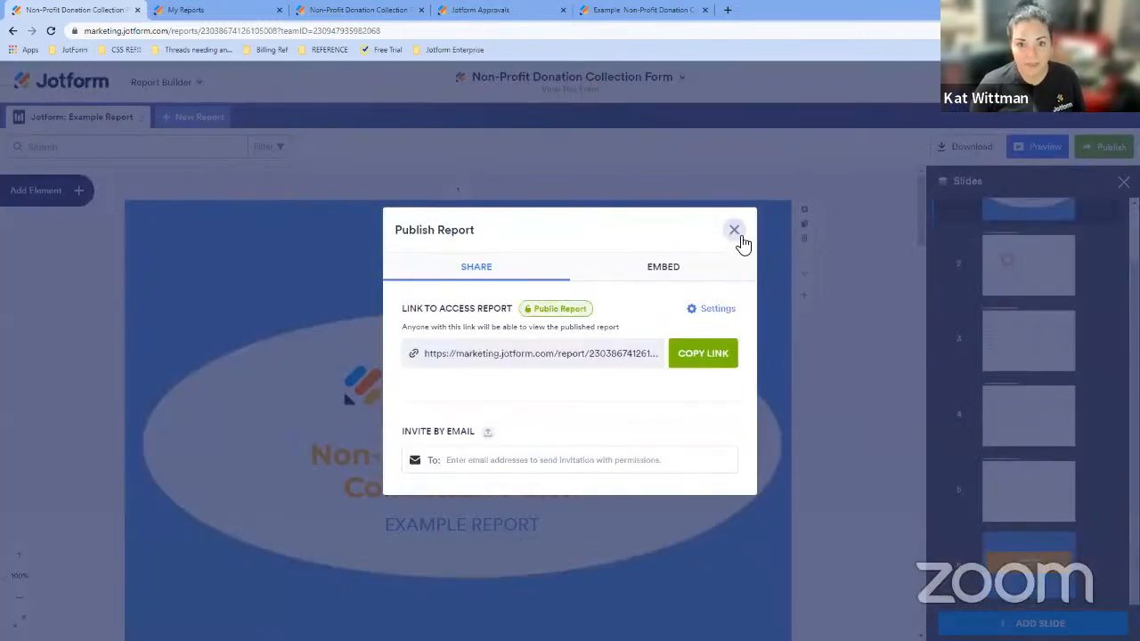
{"action": "left_click", "coordinate": [576, 310]}
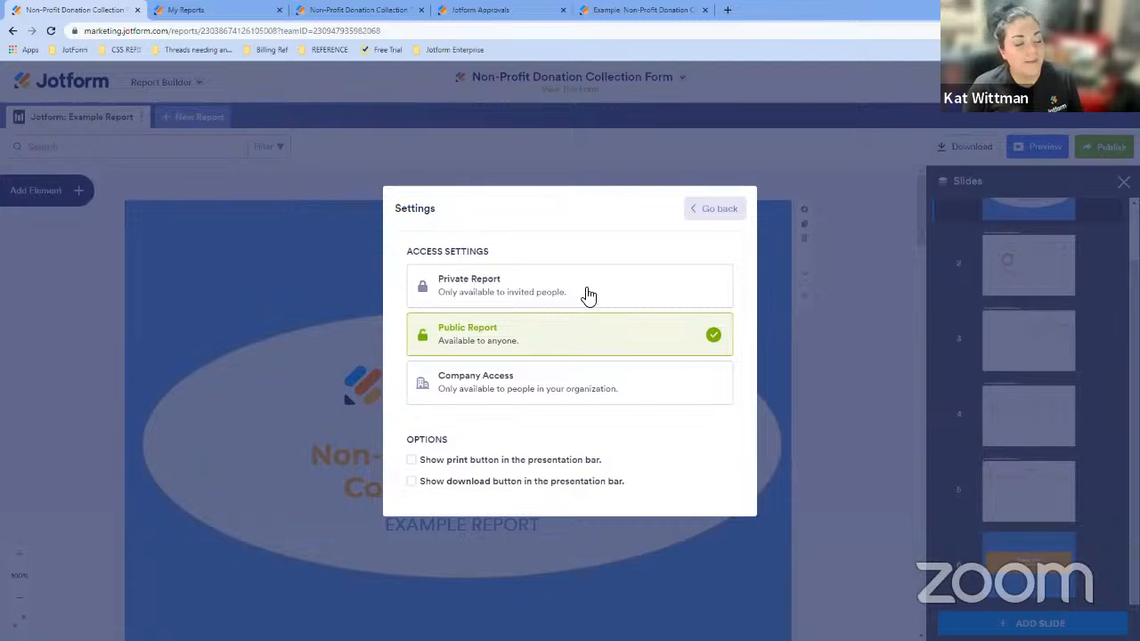
{"action": "left_click", "coordinate": [600, 293]}
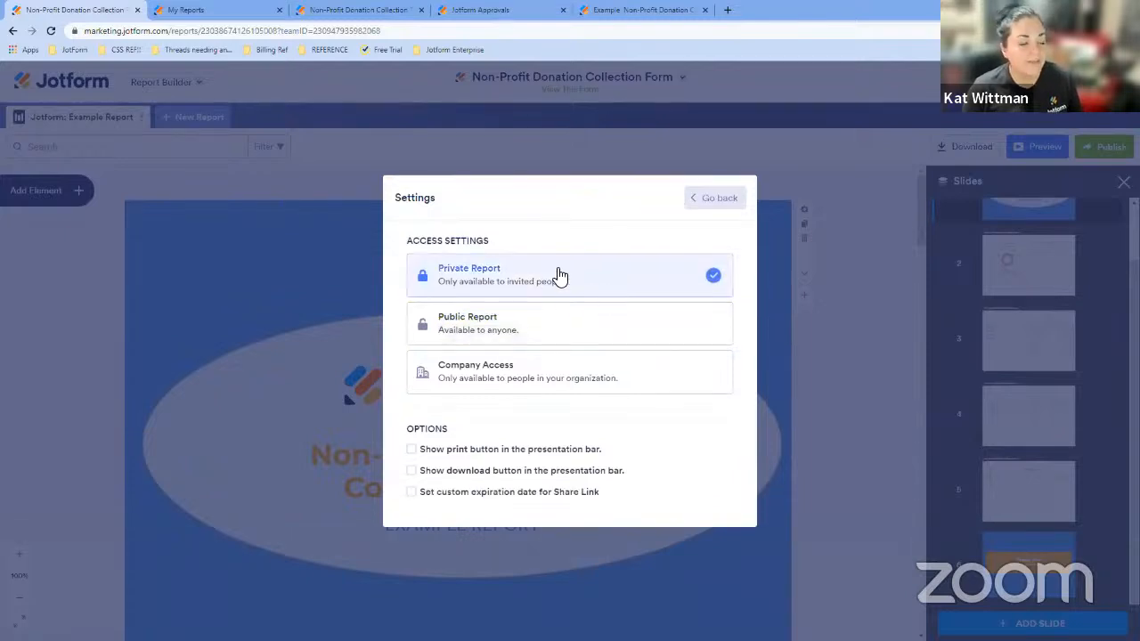
{"action": "left_click", "coordinate": [695, 201]}
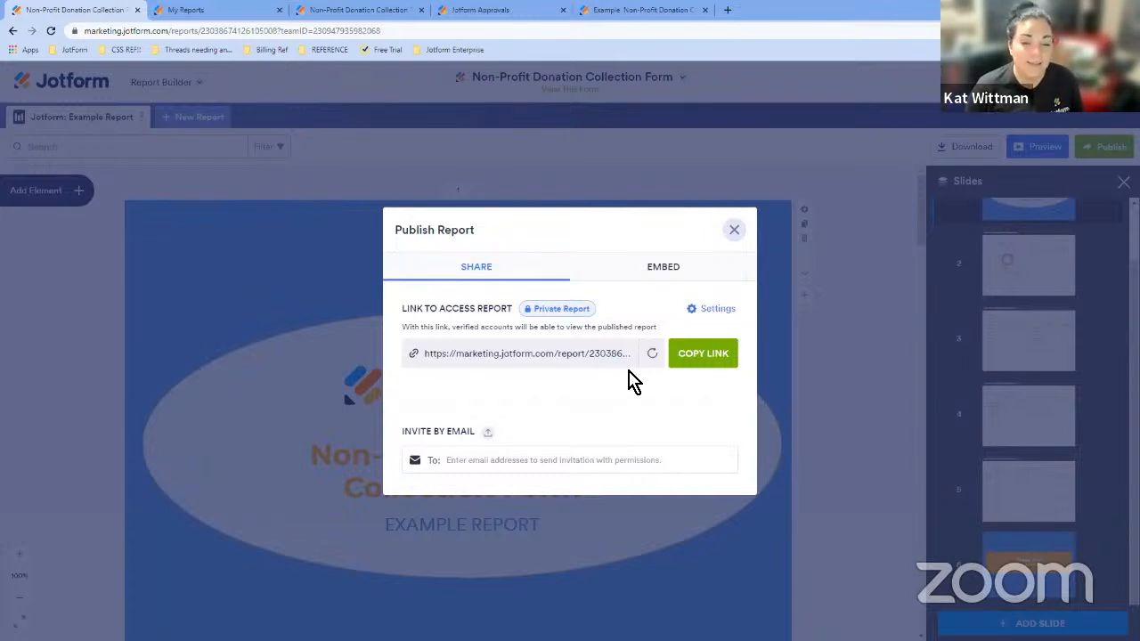
{"action": "left_click", "coordinate": [477, 461]}
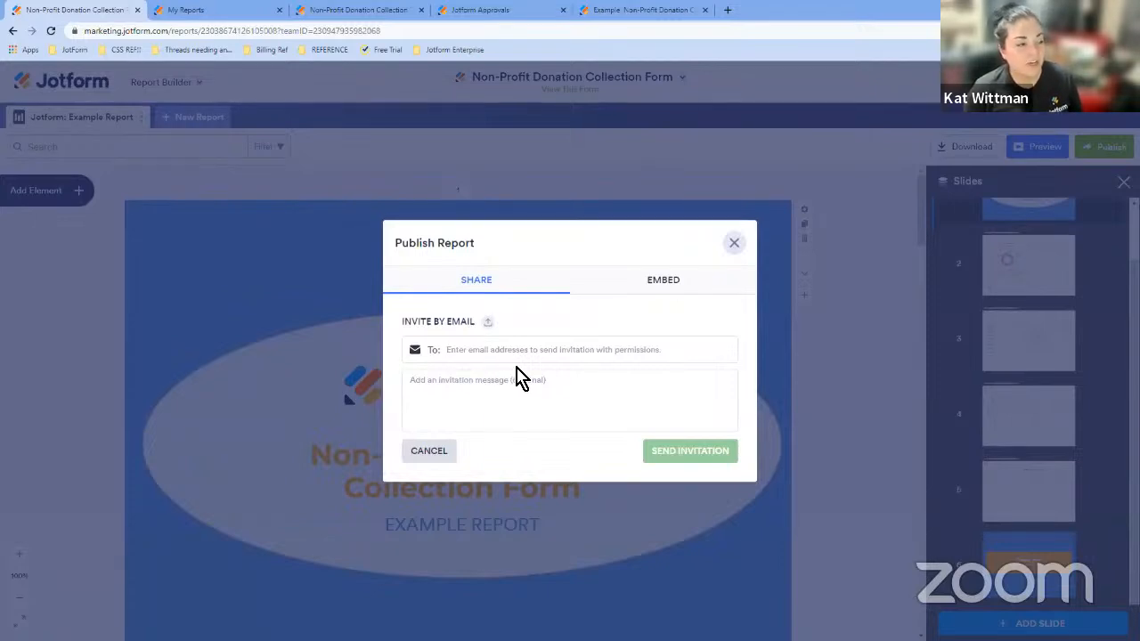
{"action": "left_click", "coordinate": [735, 245]}
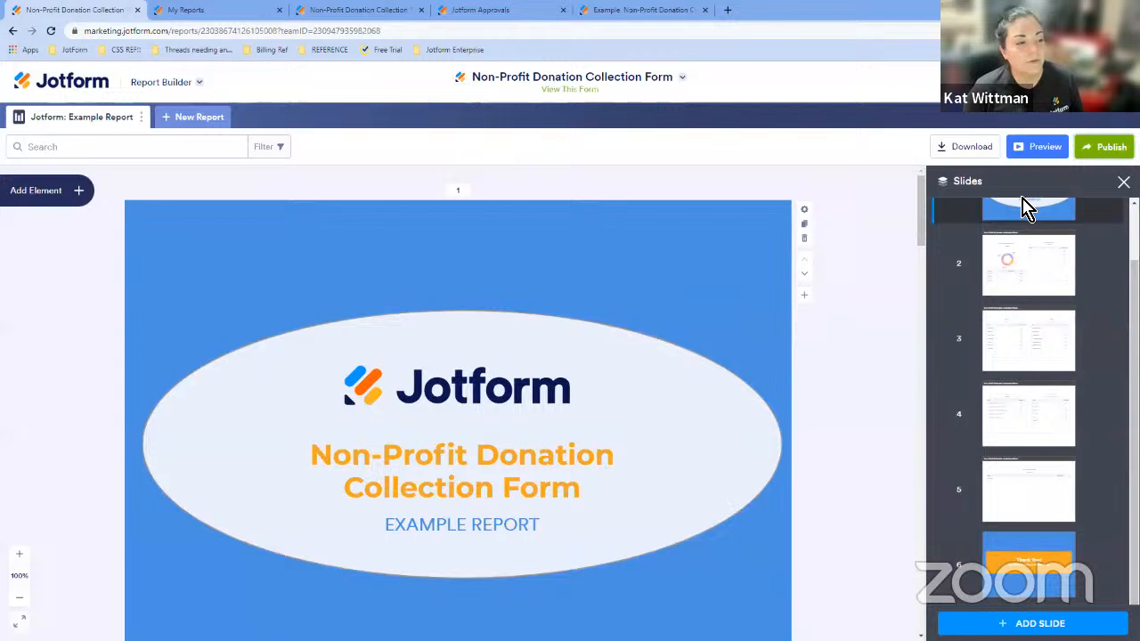
- Cycle the report's access setting through Public, Company Access with SSO or email domain, and Private, ending on Public Report
{"action": "left_click", "coordinate": [1102, 147]}
{"action": "left_click", "coordinate": [700, 311]}
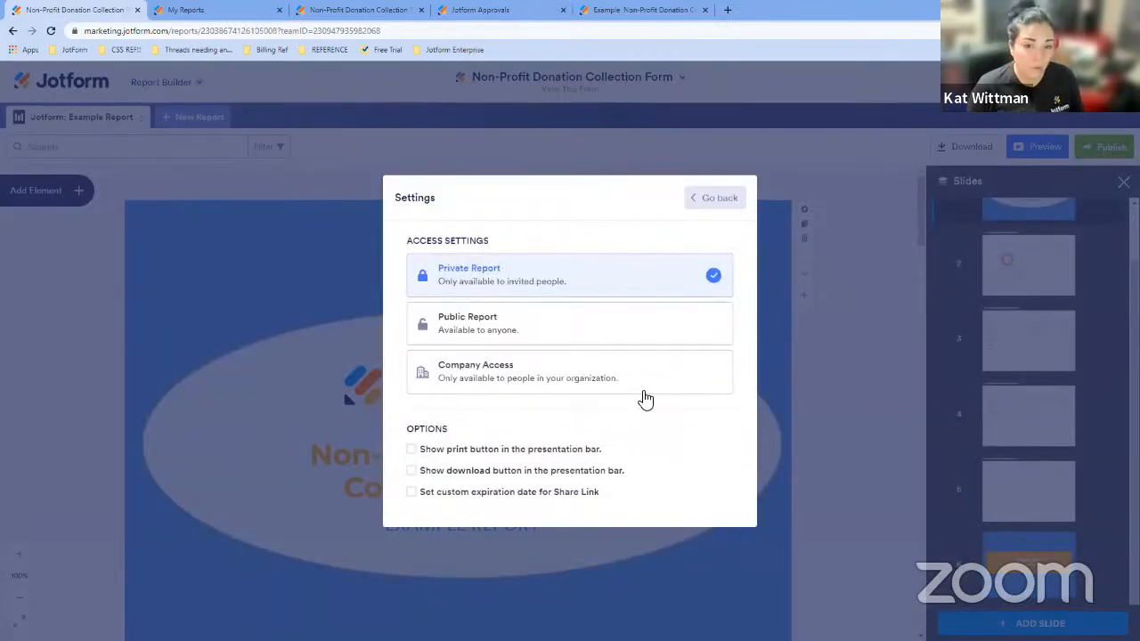
{"action": "left_click", "coordinate": [605, 326]}
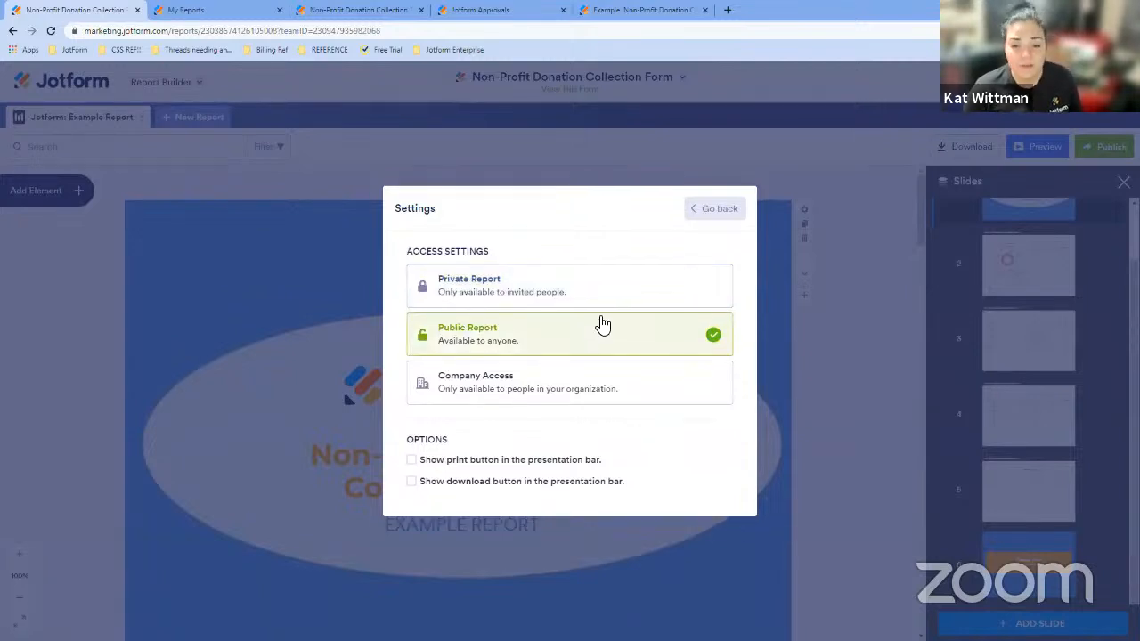
{"action": "left_click", "coordinate": [596, 384]}
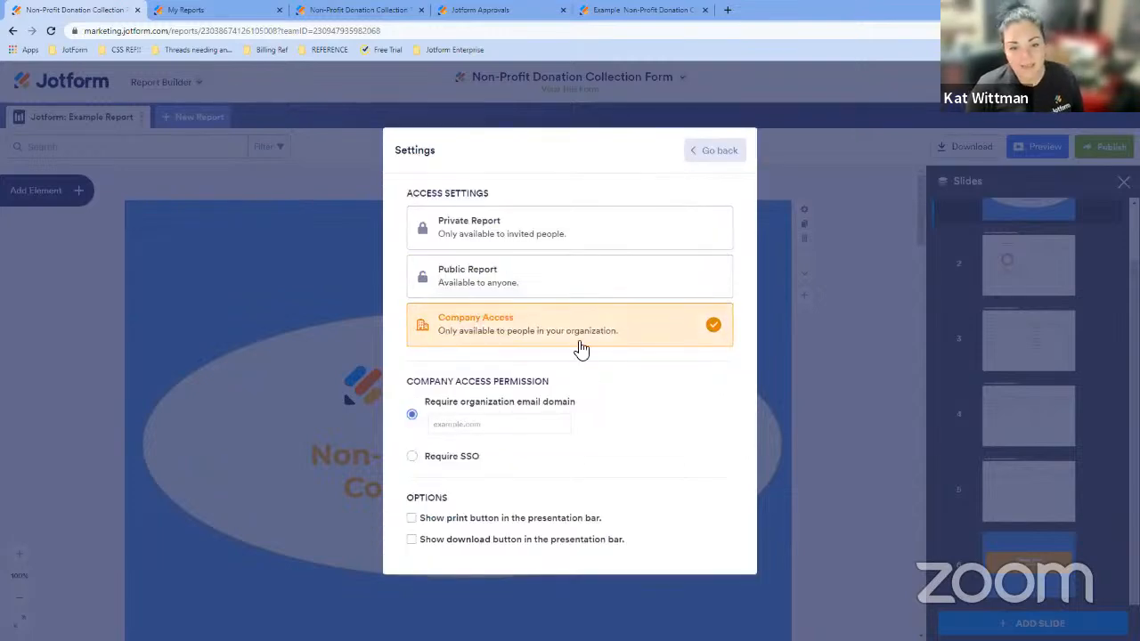
{"action": "left_click", "coordinate": [457, 463]}
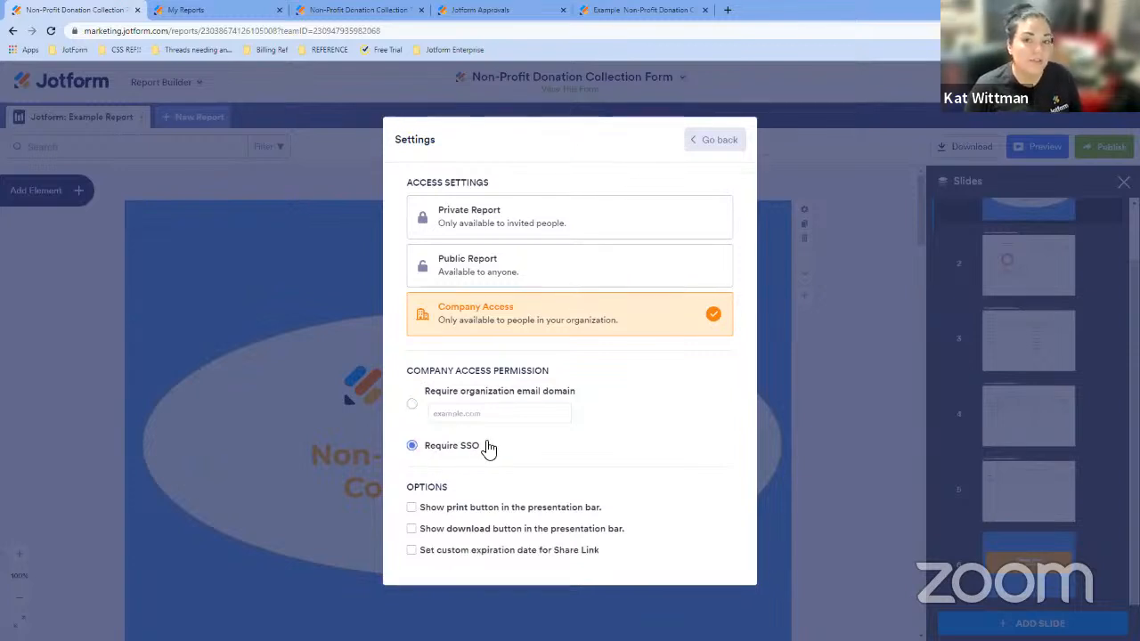
{"action": "left_click", "coordinate": [487, 394]}
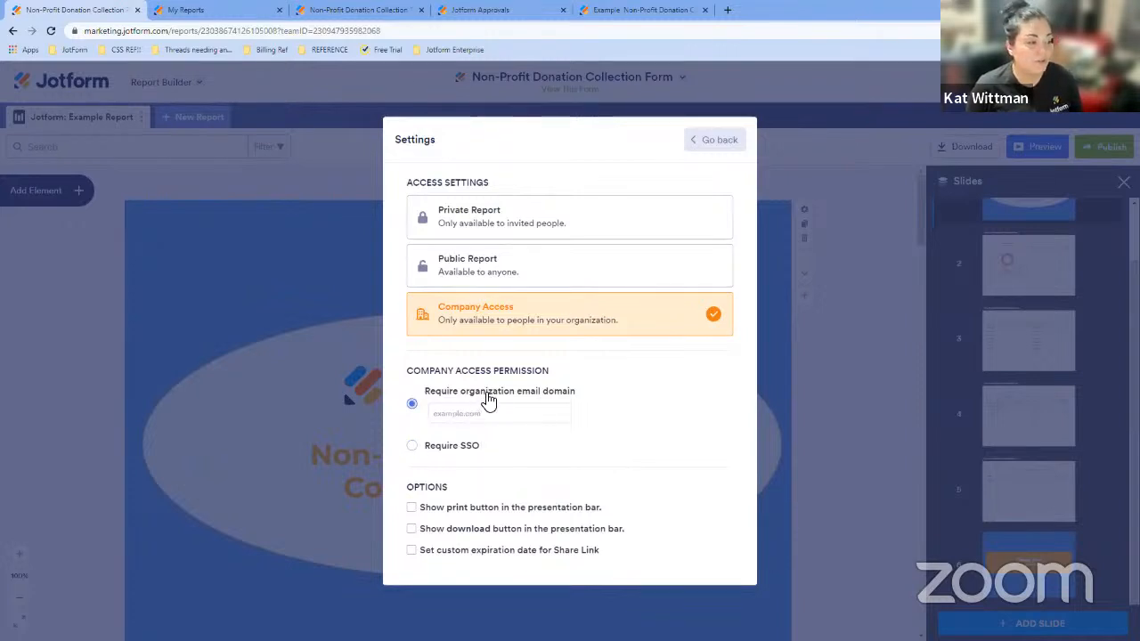
{"action": "left_click", "coordinate": [508, 273]}
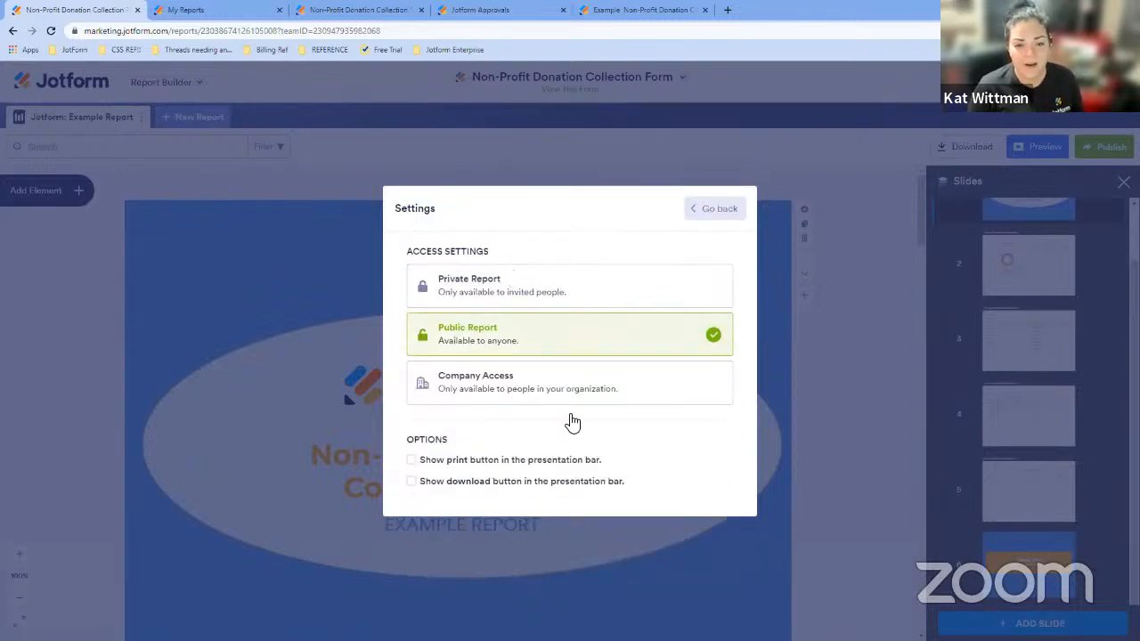
{"action": "left_click", "coordinate": [516, 296]}
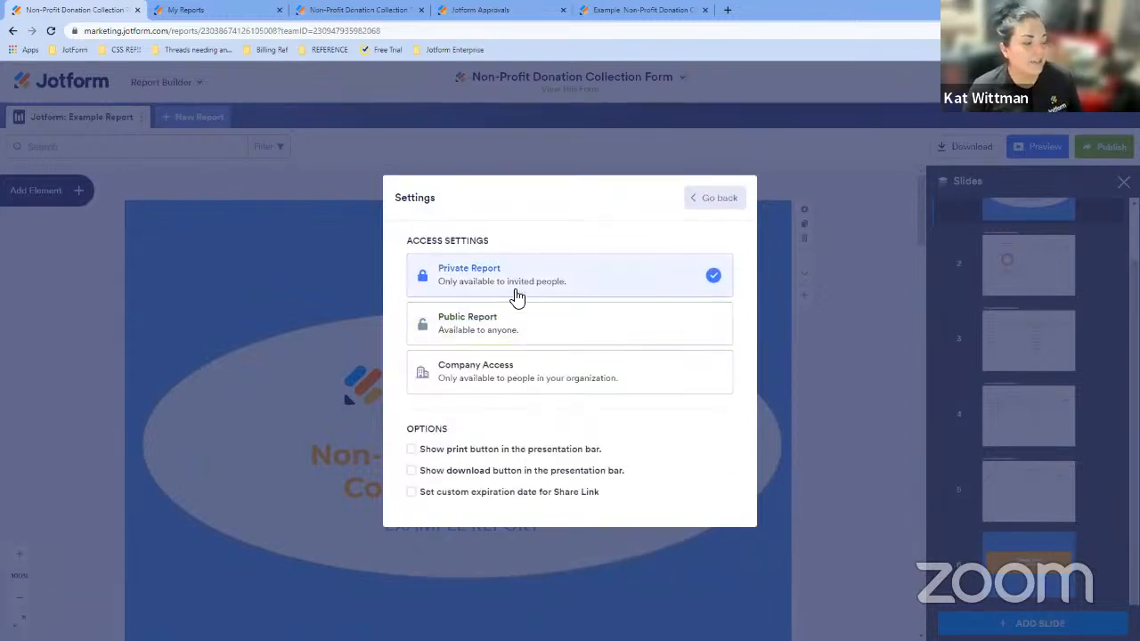
{"action": "left_click", "coordinate": [523, 385]}
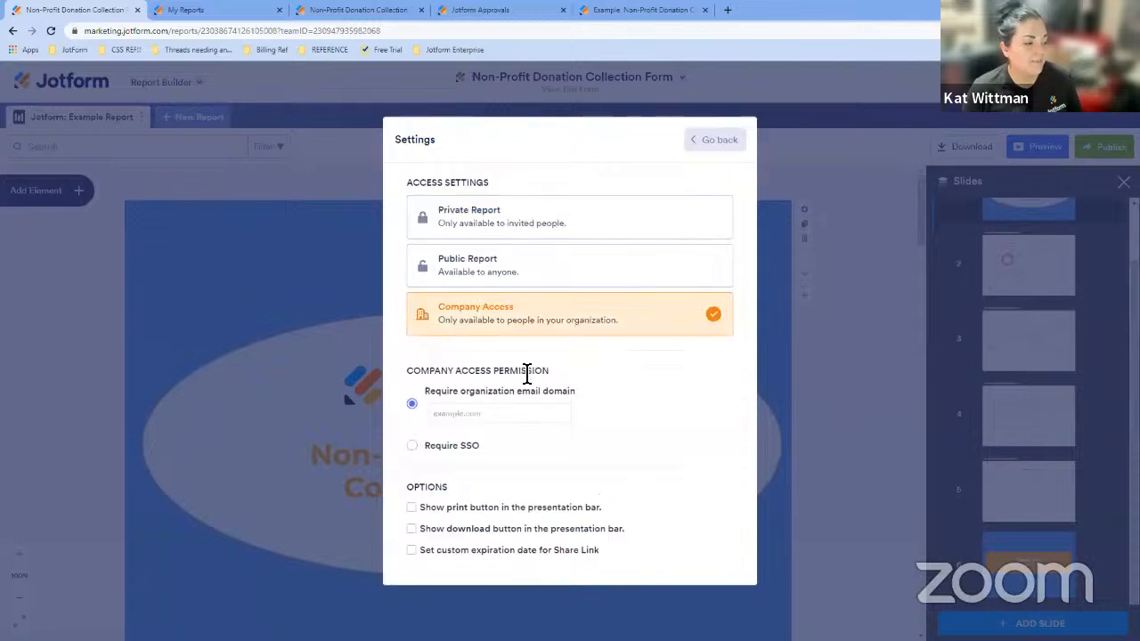
{"action": "left_click", "coordinate": [534, 271]}
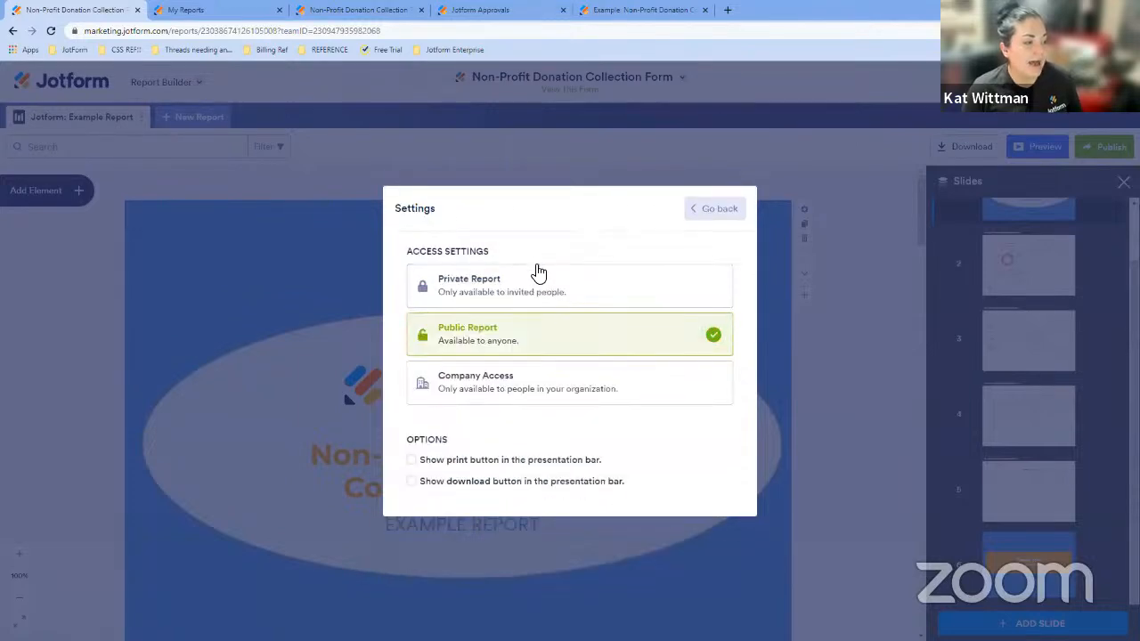
- Toggle the print and download button options on and off, then return to the publish sharing view
{"action": "left_click", "coordinate": [479, 489]}
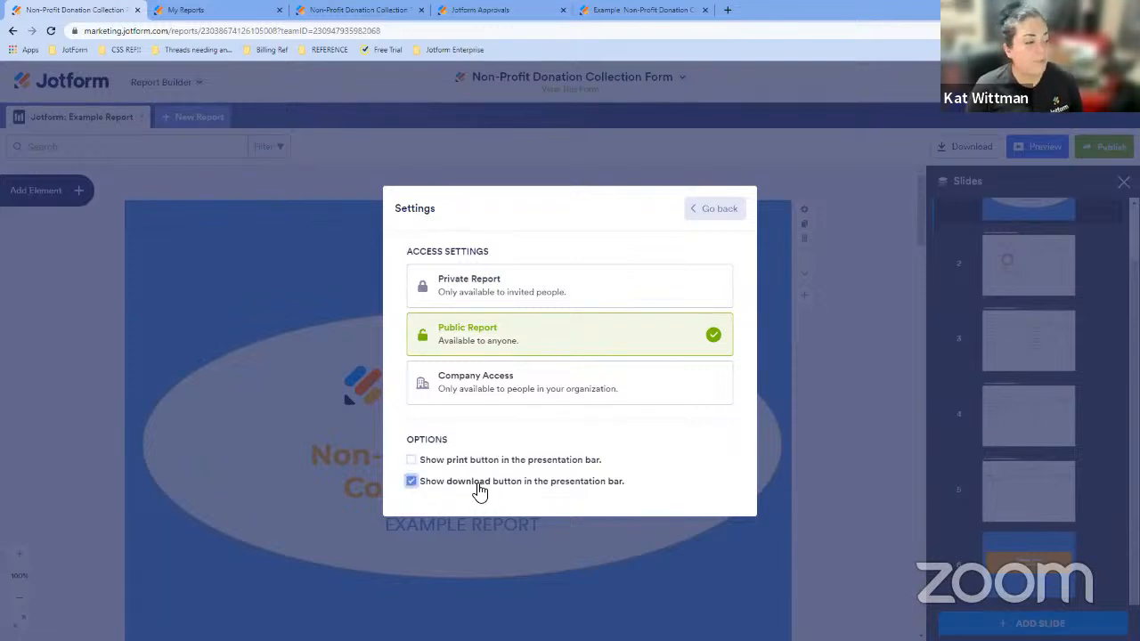
{"action": "left_click", "coordinate": [461, 462]}
{"action": "left_click", "coordinate": [463, 490]}
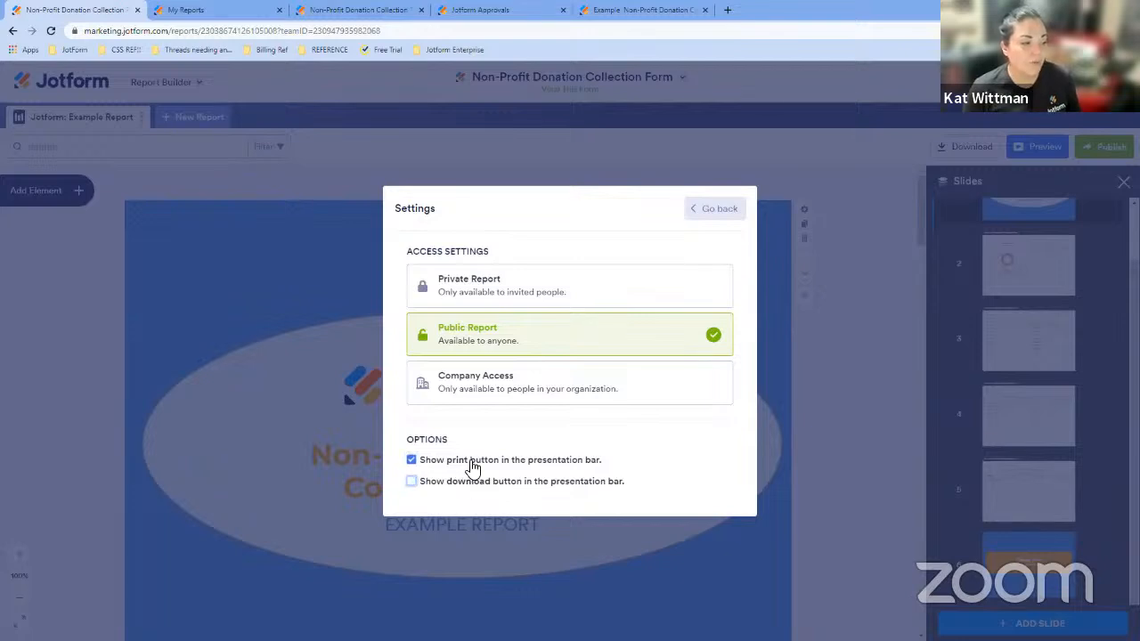
{"action": "left_click", "coordinate": [470, 463]}
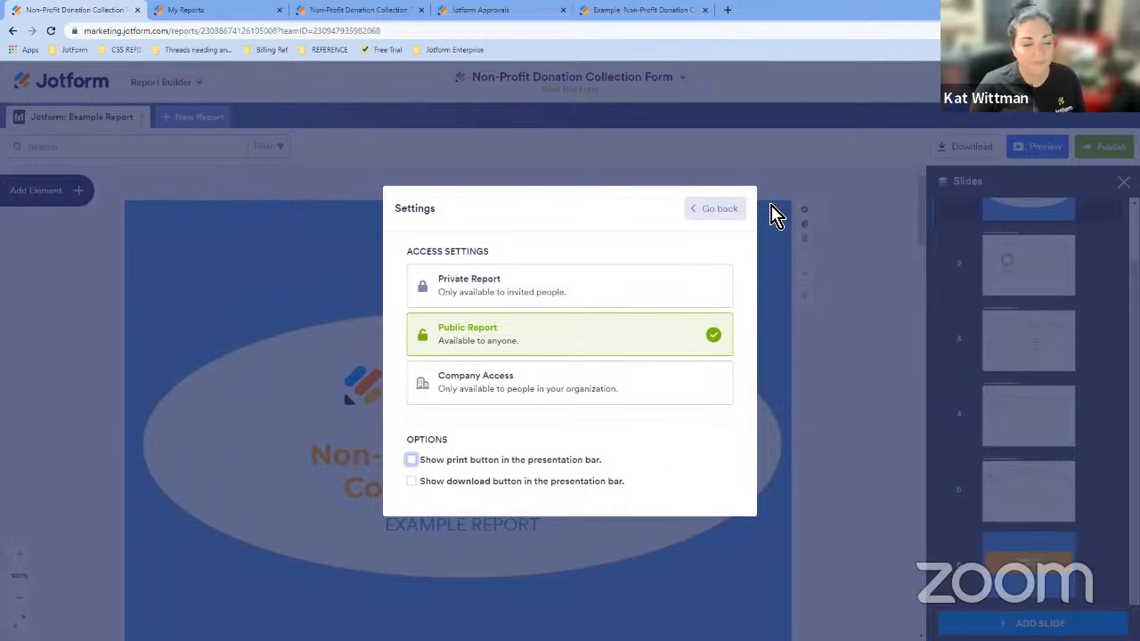
{"action": "left_click", "coordinate": [704, 214]}
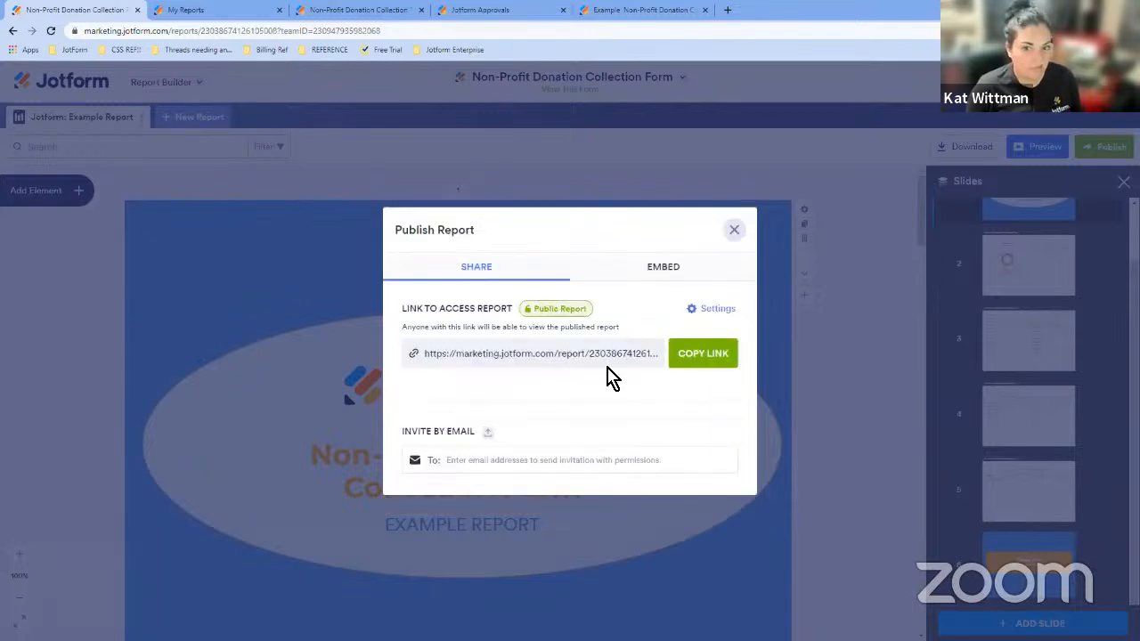
- Review the report's embed code and WordPress link, check the share settings, and close the Publish dialog
{"action": "left_click", "coordinate": [685, 274]}
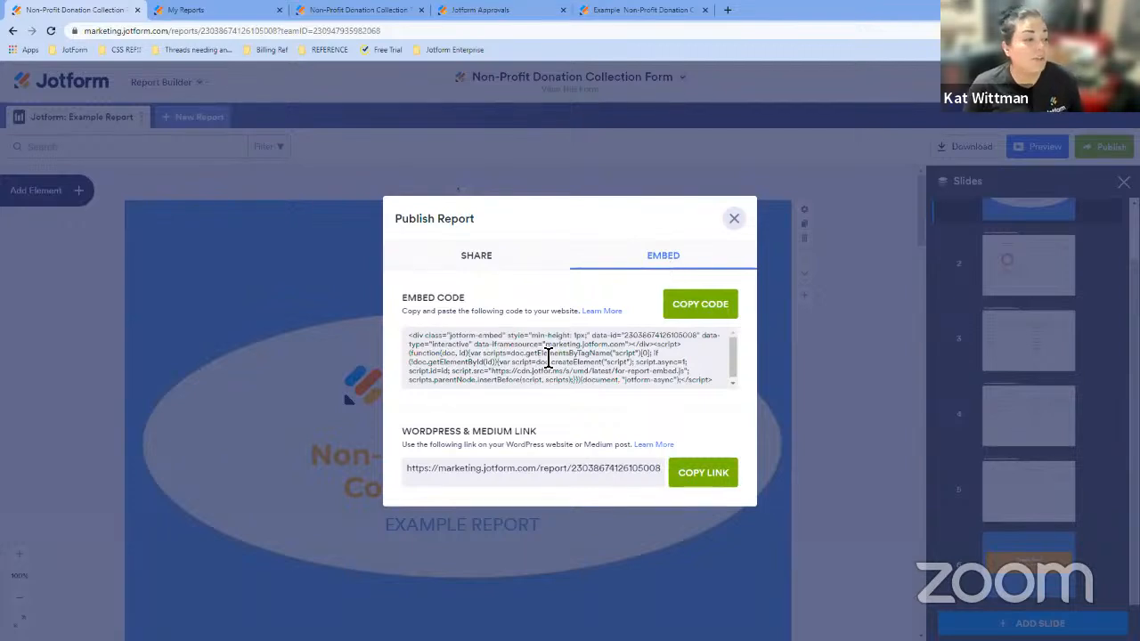
{"action": "scroll", "coordinate": [653, 356], "scroll_direction": "down", "scroll_amount": 1}
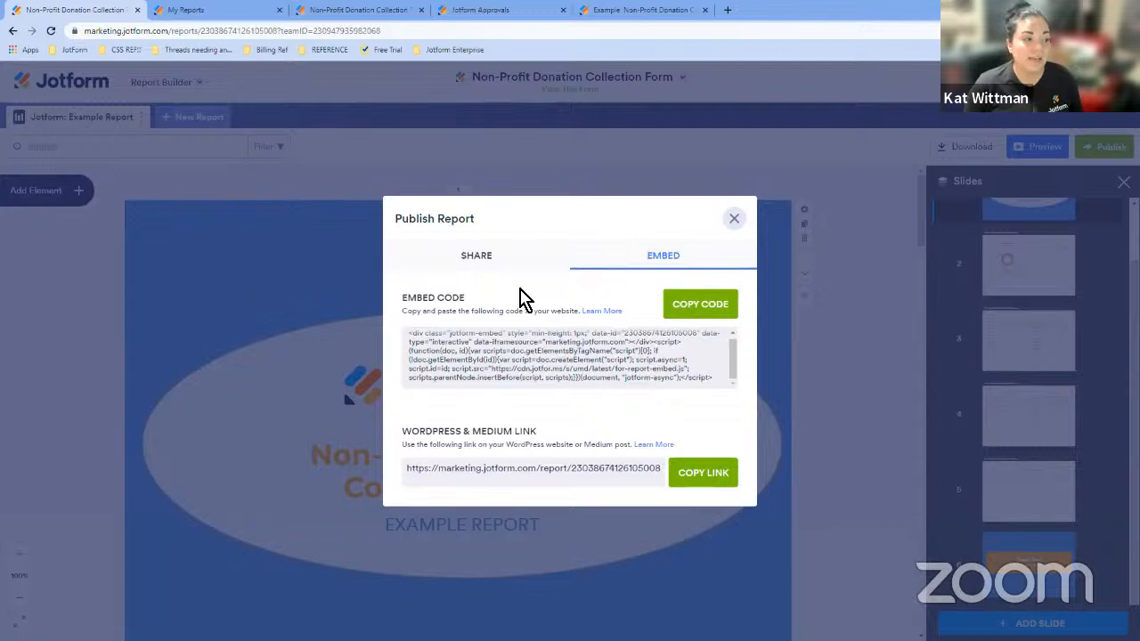
{"action": "left_click", "coordinate": [507, 264]}
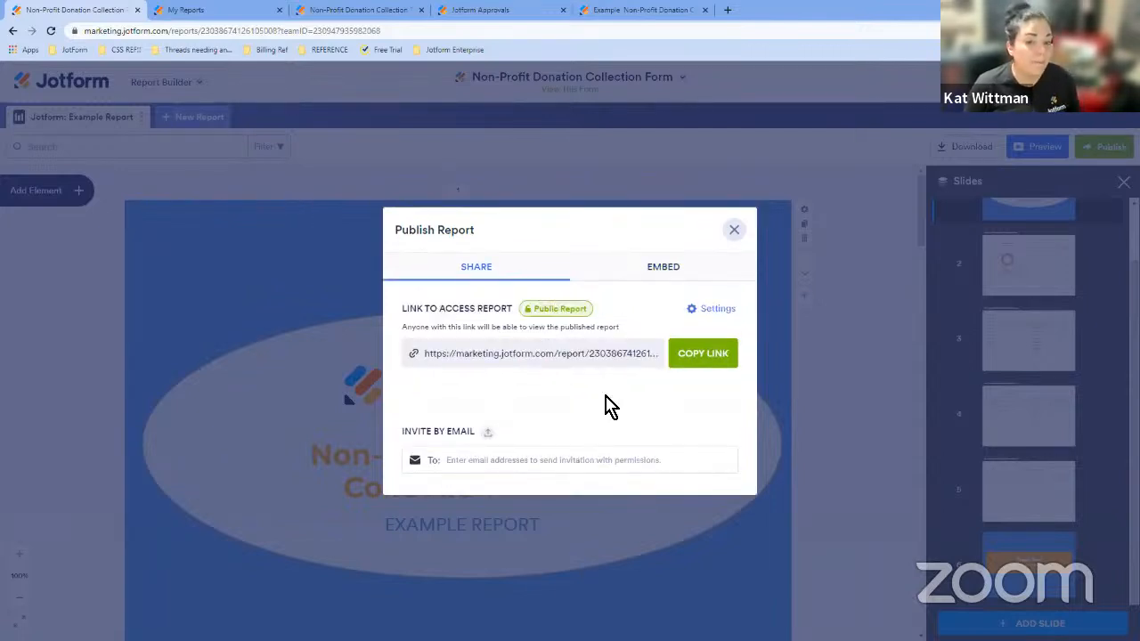
{"action": "left_click", "coordinate": [574, 316]}
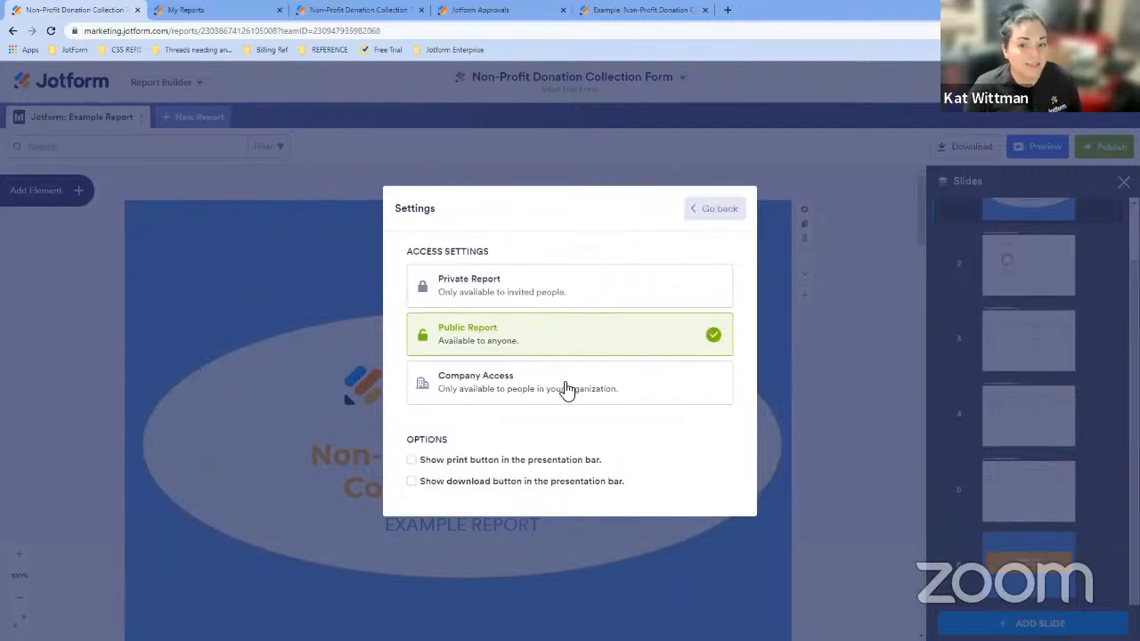
{"action": "left_click", "coordinate": [712, 214]}
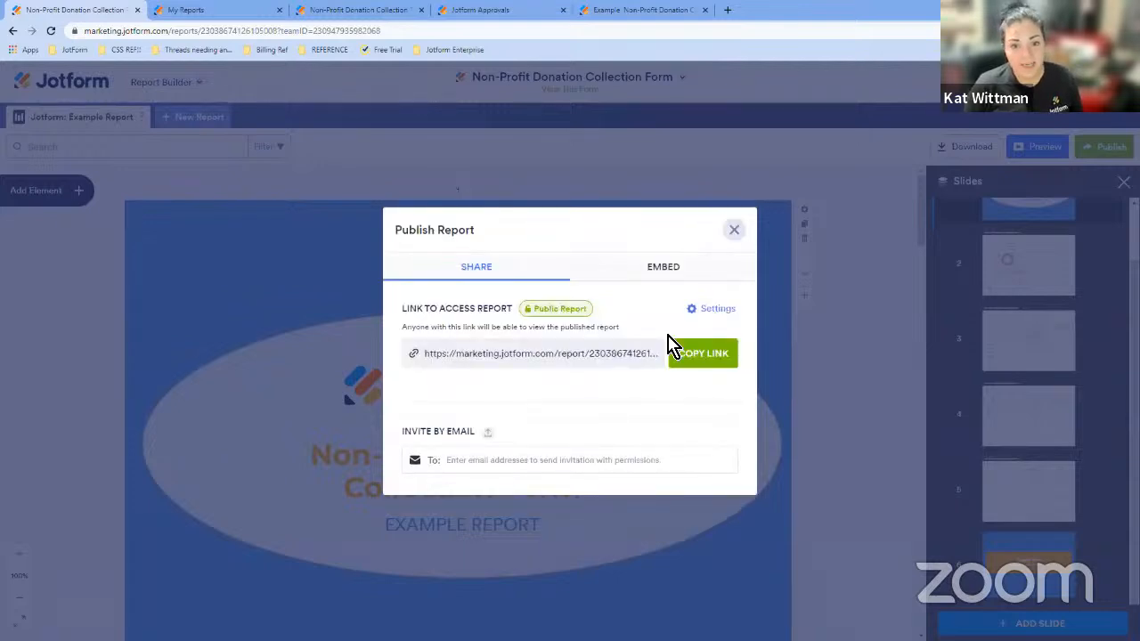
{"action": "left_click", "coordinate": [734, 230]}
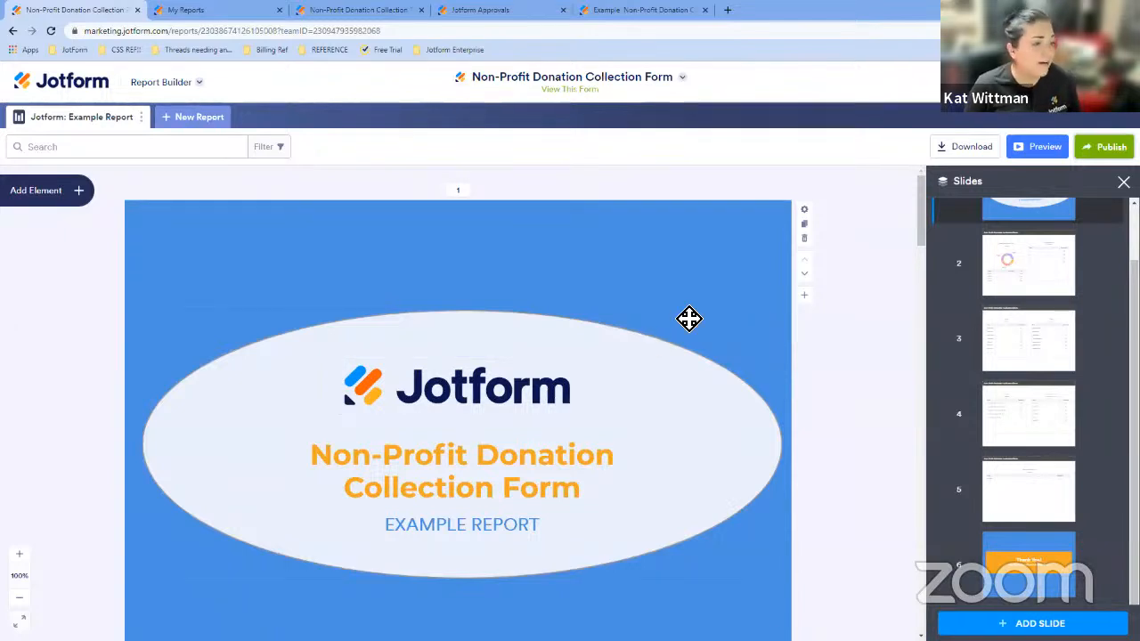
{"action": "scroll", "coordinate": [676, 377], "scroll_direction": "down", "scroll_amount": 5}
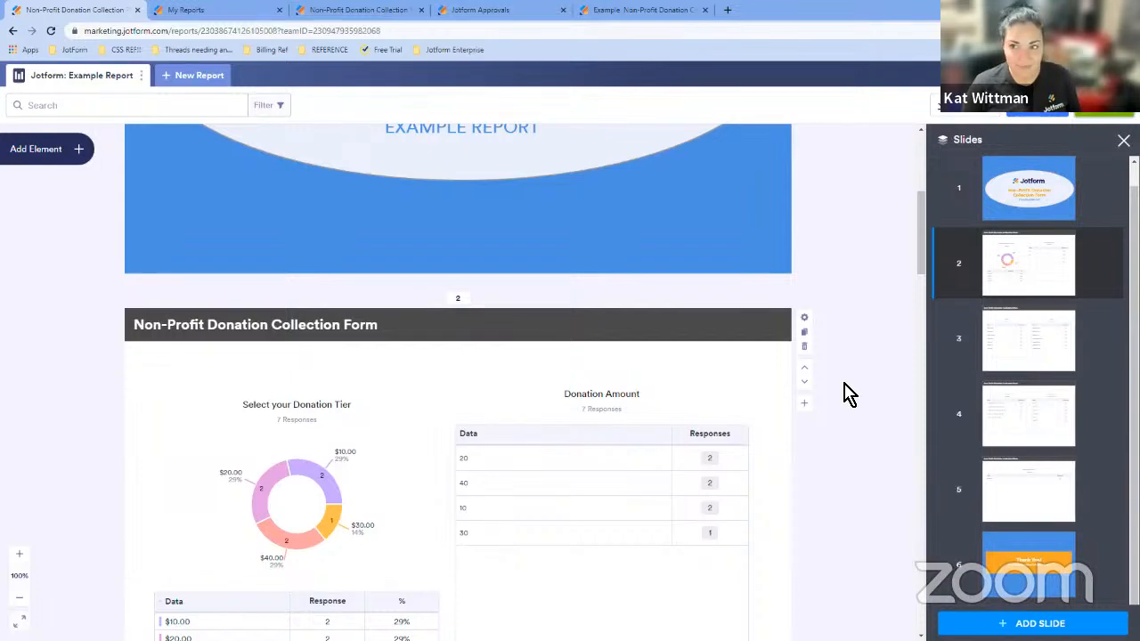
{"action": "scroll", "coordinate": [844, 394], "scroll_direction": "up", "scroll_amount": 3}
{"action": "scroll", "coordinate": [844, 393], "scroll_direction": "up", "scroll_amount": 3}
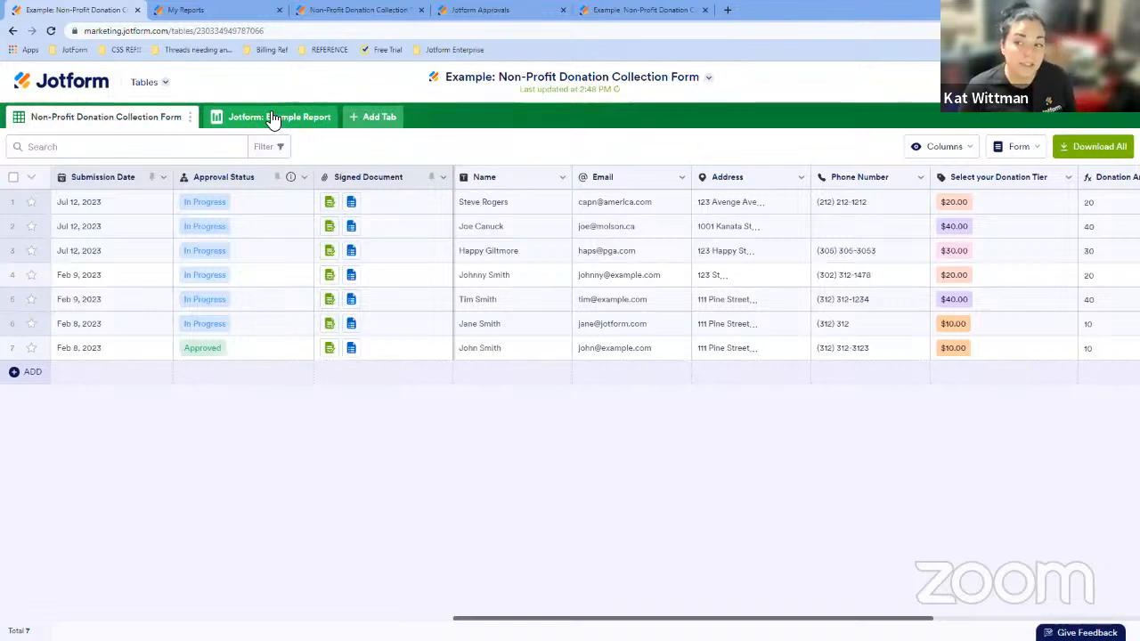
- Start adding a Reports tab for the Non-Profit Donation Collection Form, then close the wizard at the report type choice
{"action": "left_click", "coordinate": [379, 124]}
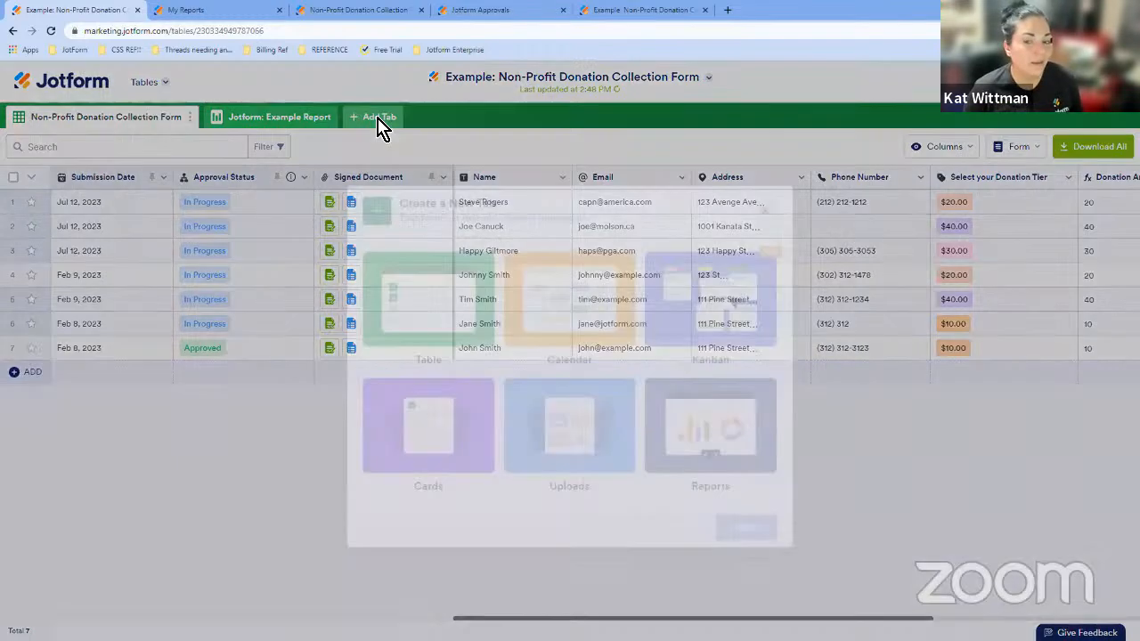
{"action": "left_click", "coordinate": [723, 422]}
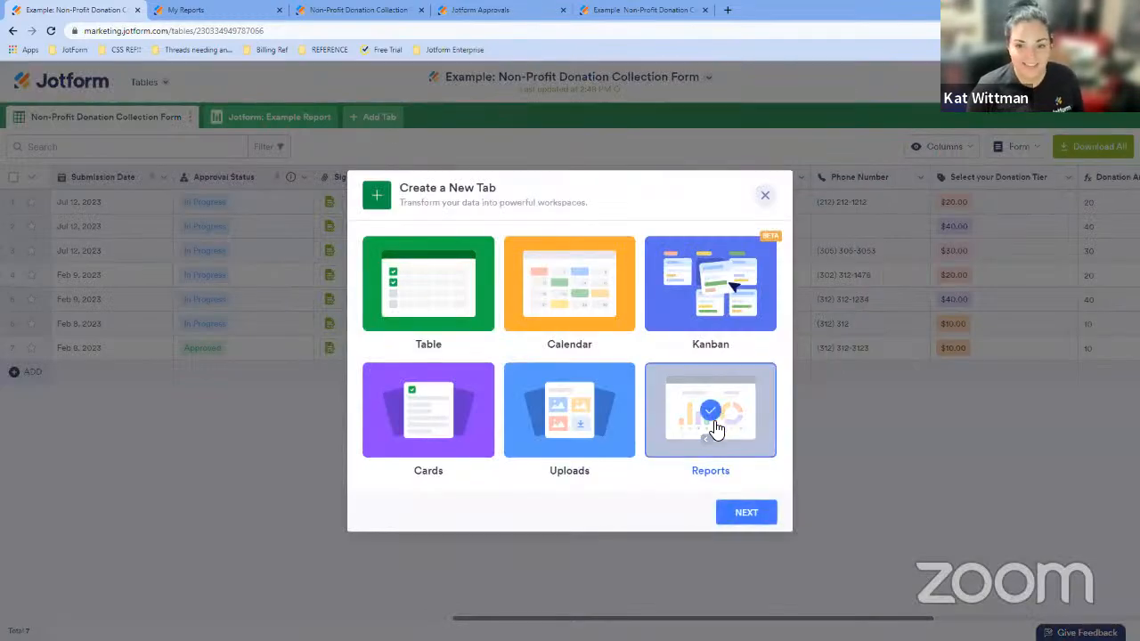
{"action": "left_click", "coordinate": [766, 517]}
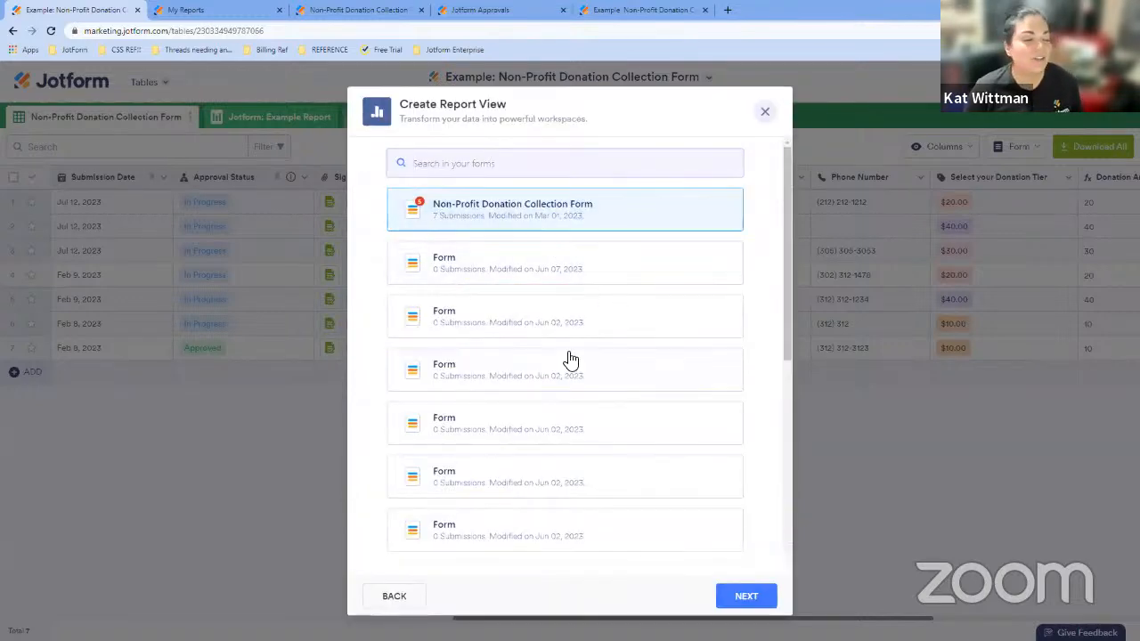
{"action": "scroll", "coordinate": [570, 359], "scroll_direction": "down", "scroll_amount": 5}
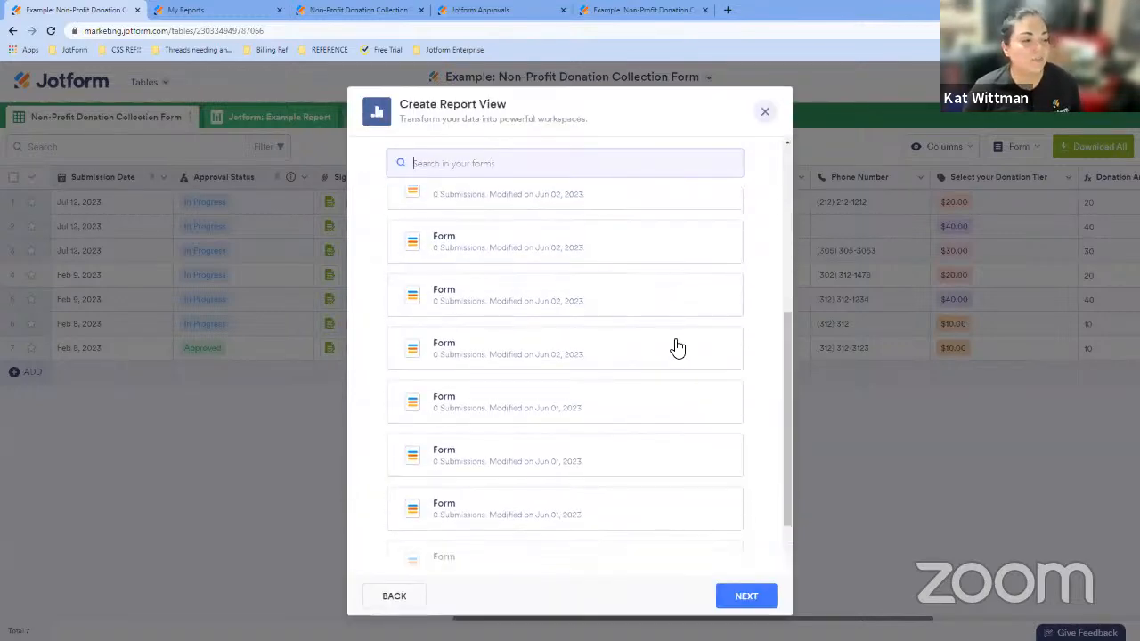
{"action": "left_click", "coordinate": [762, 604]}
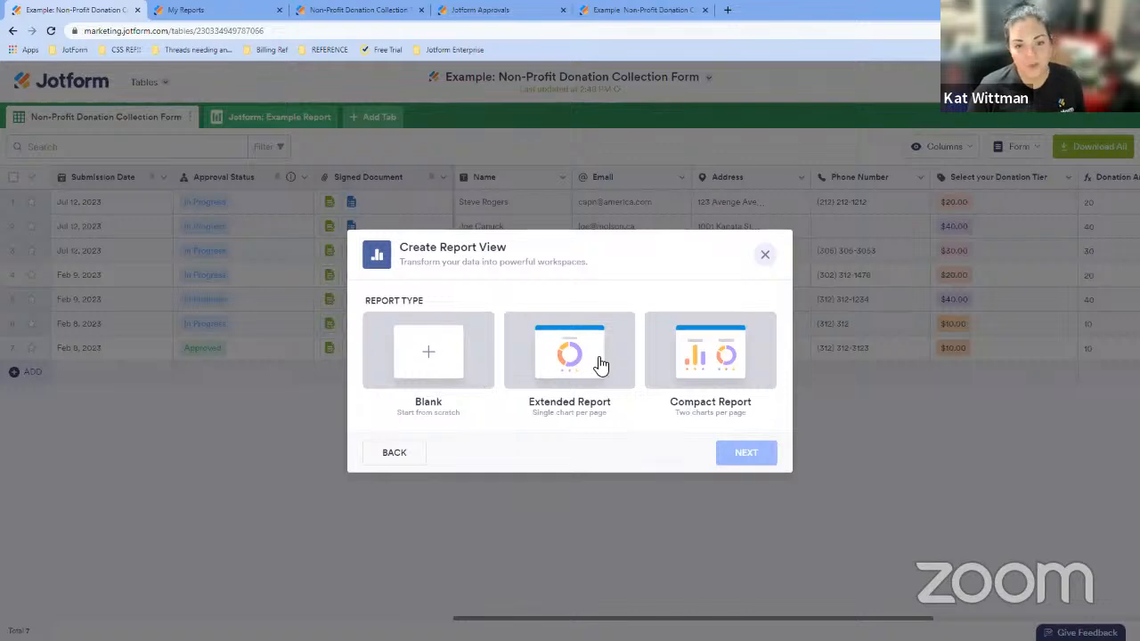
{"action": "left_click", "coordinate": [767, 257]}
- Switch between the Example Report tab and the table tab, examining the report's filter options, tab menu and slides
{"action": "left_click", "coordinate": [265, 123]}
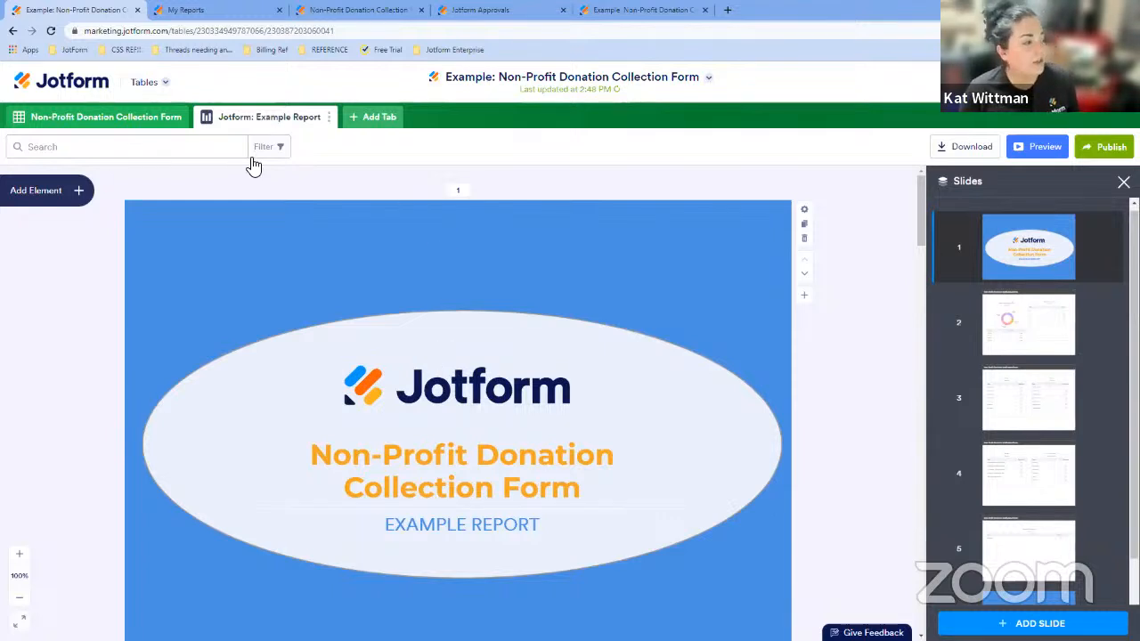
{"action": "left_click", "coordinate": [278, 150]}
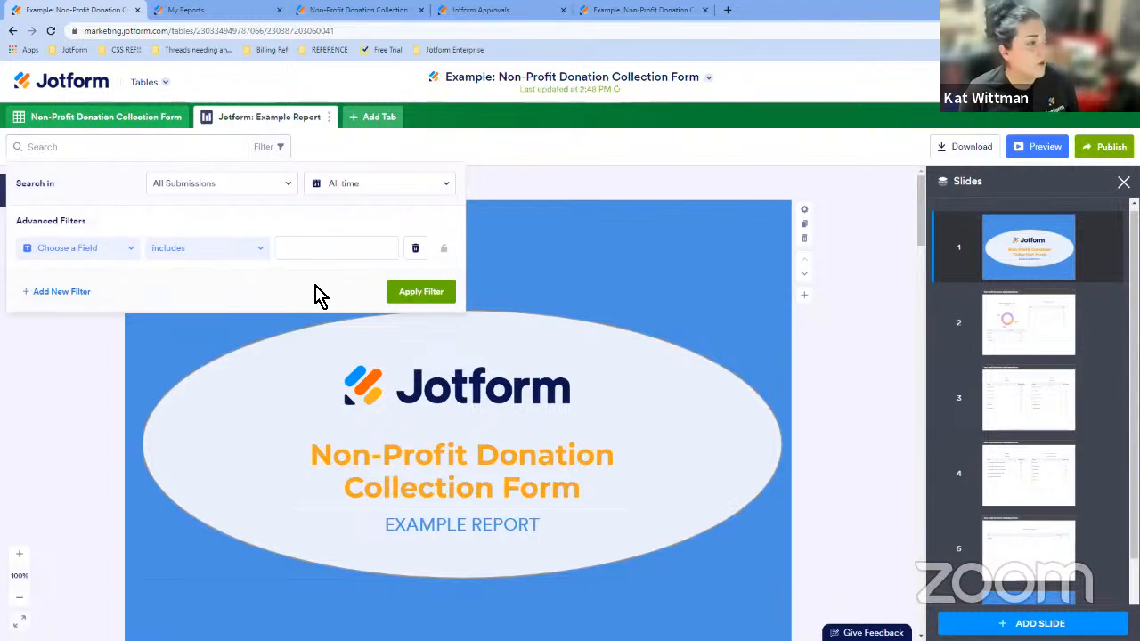
{"action": "left_click", "coordinate": [330, 120]}
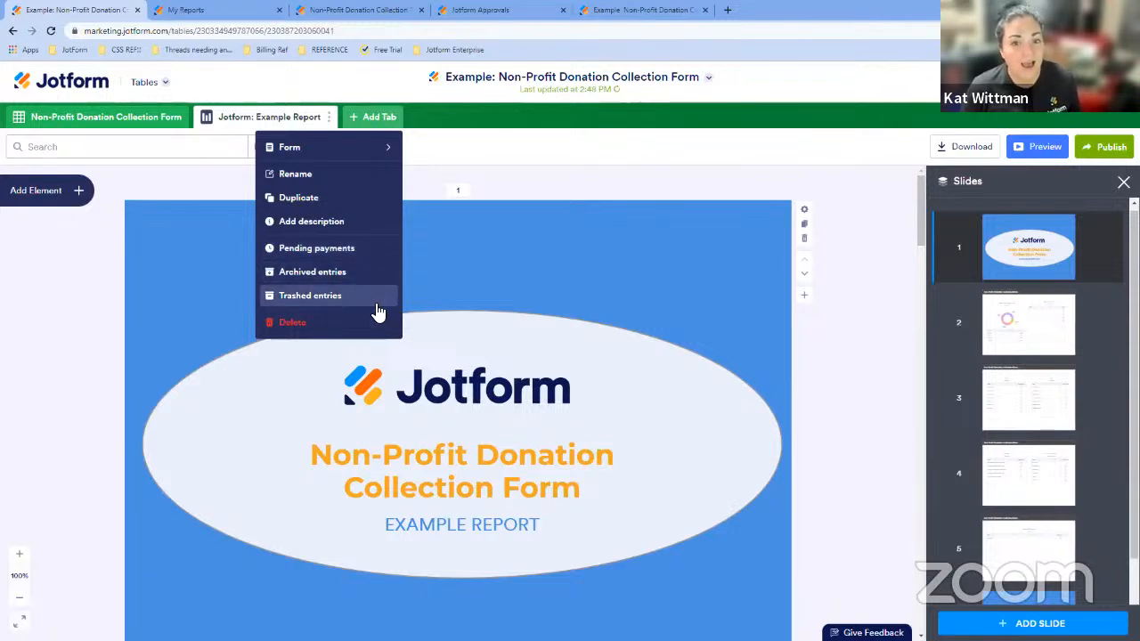
{"action": "mouse_move", "coordinate": [326, 142]}
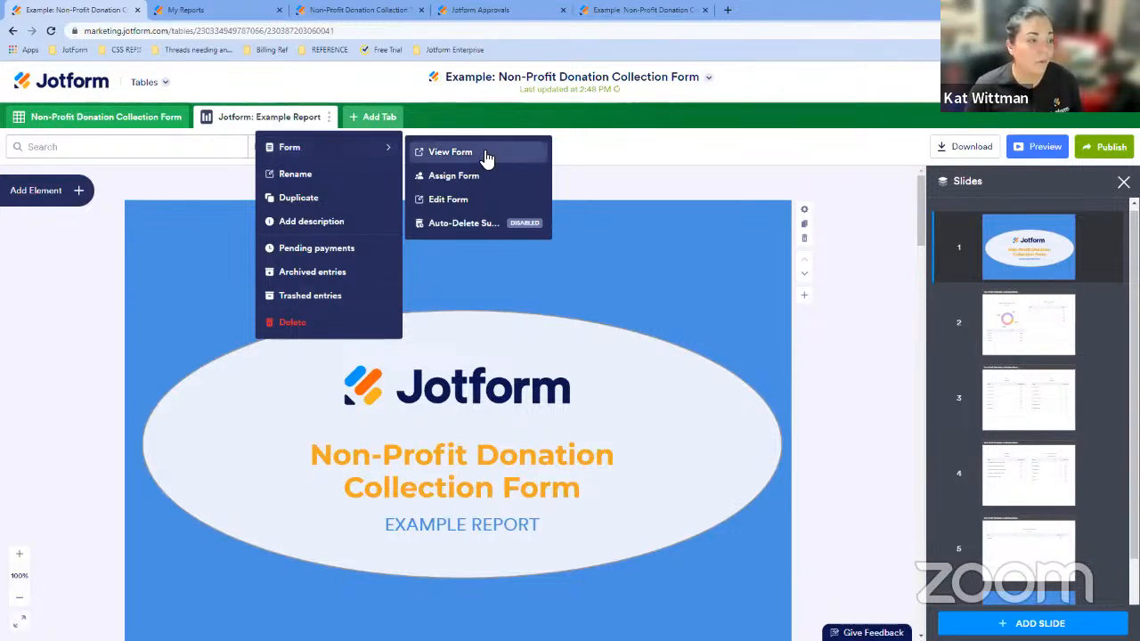
{"action": "left_click", "coordinate": [649, 187]}
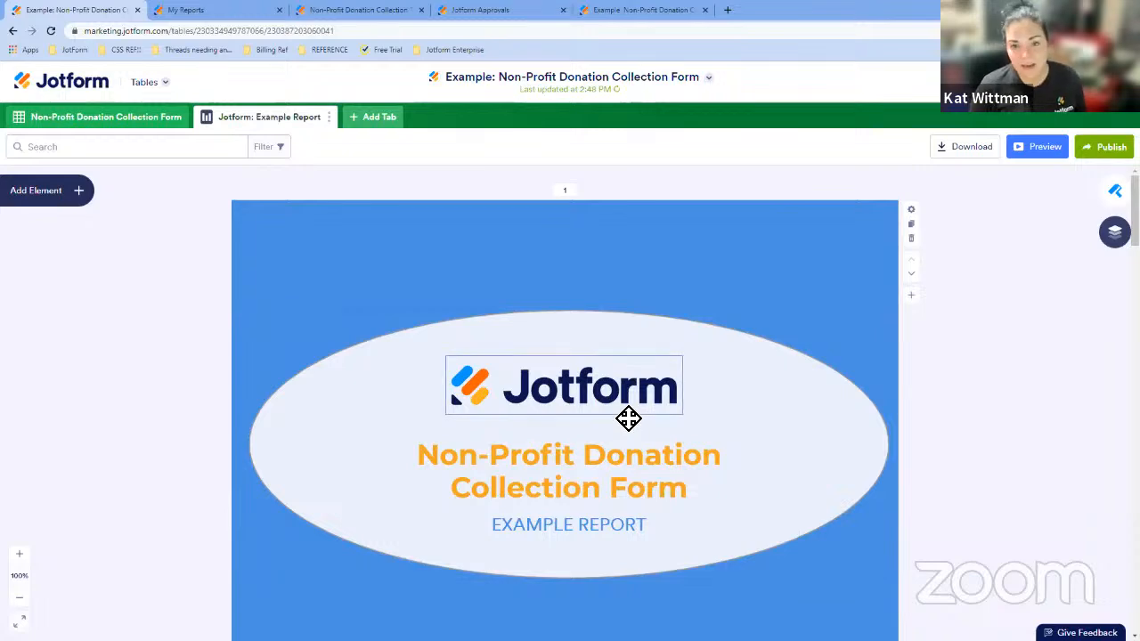
{"action": "scroll", "coordinate": [712, 417], "scroll_direction": "down", "scroll_amount": 5}
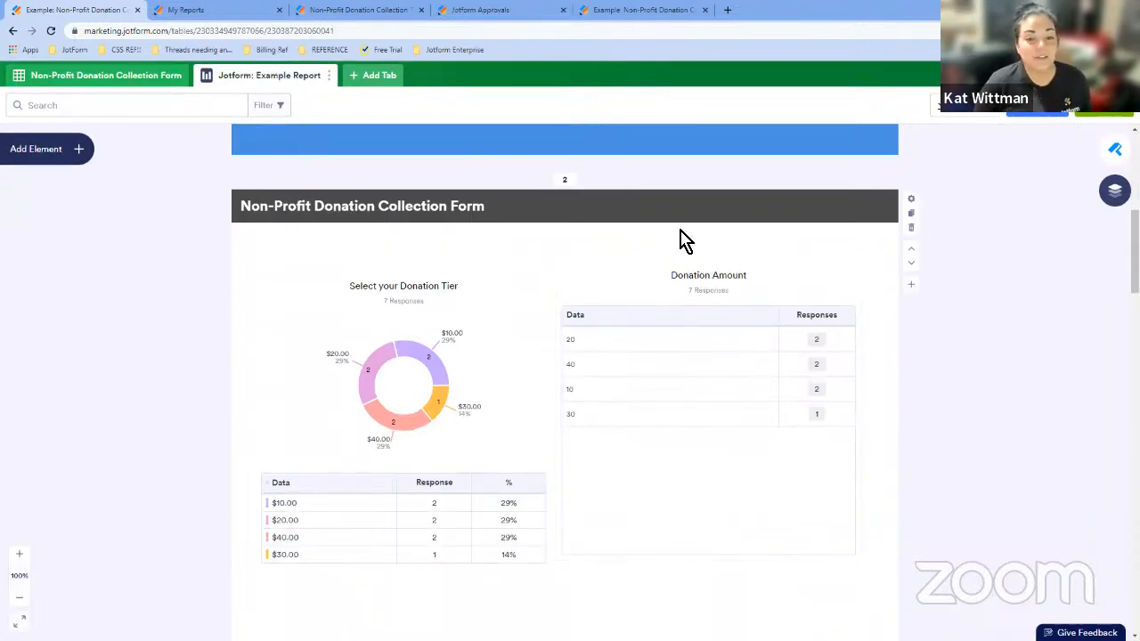
{"action": "scroll", "coordinate": [623, 222], "scroll_direction": "up", "scroll_amount": 3}
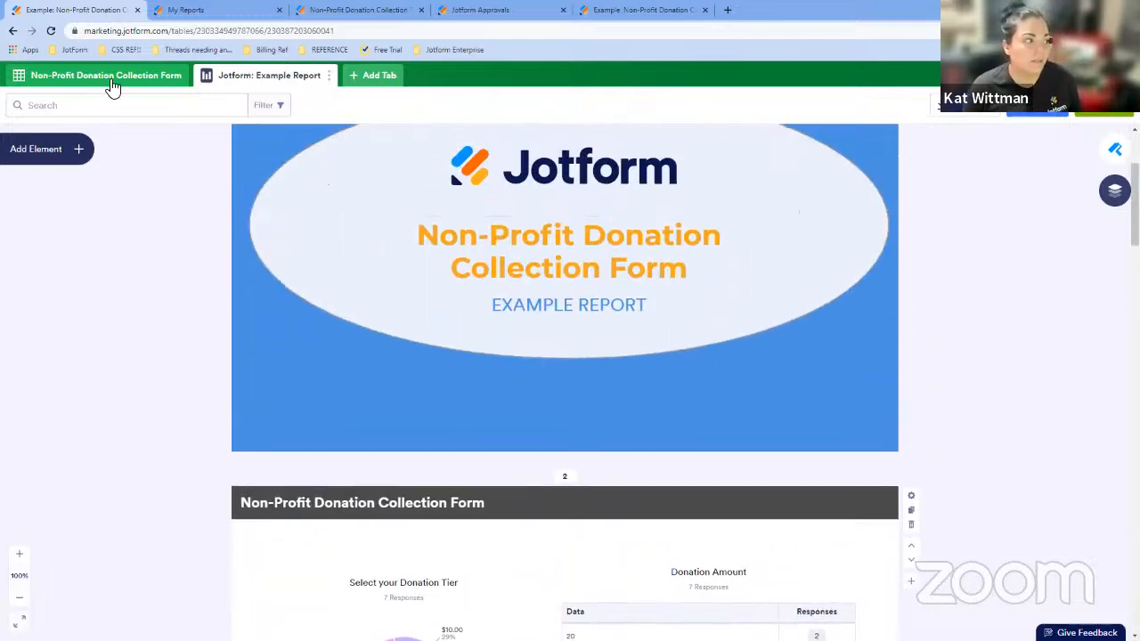
{"action": "left_click", "coordinate": [107, 78]}
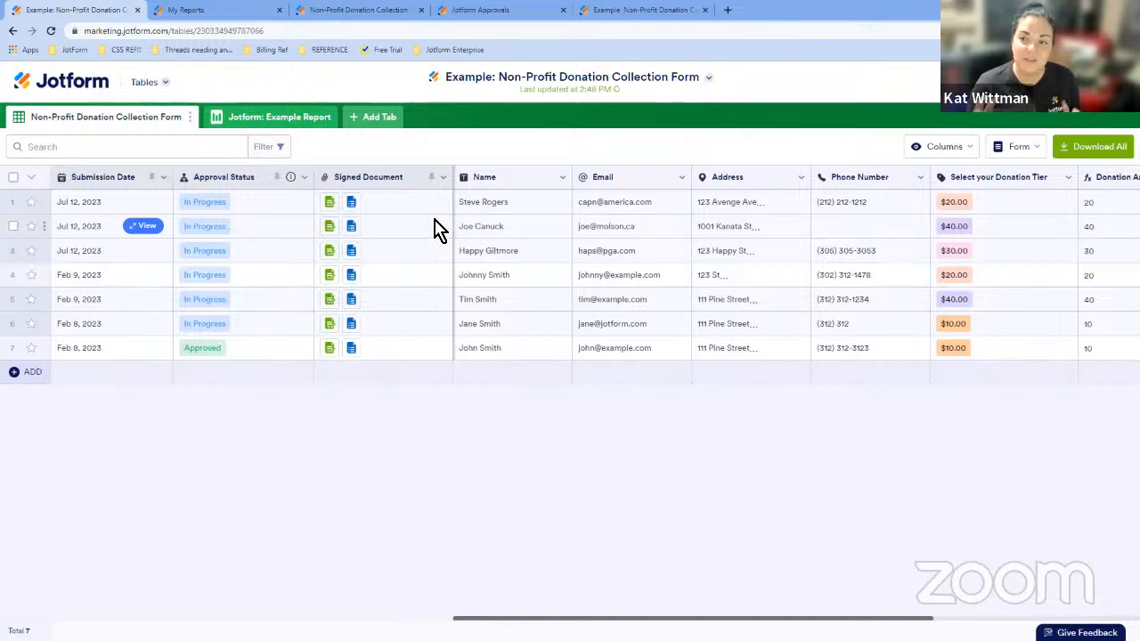
{"action": "left_click", "coordinate": [273, 121]}
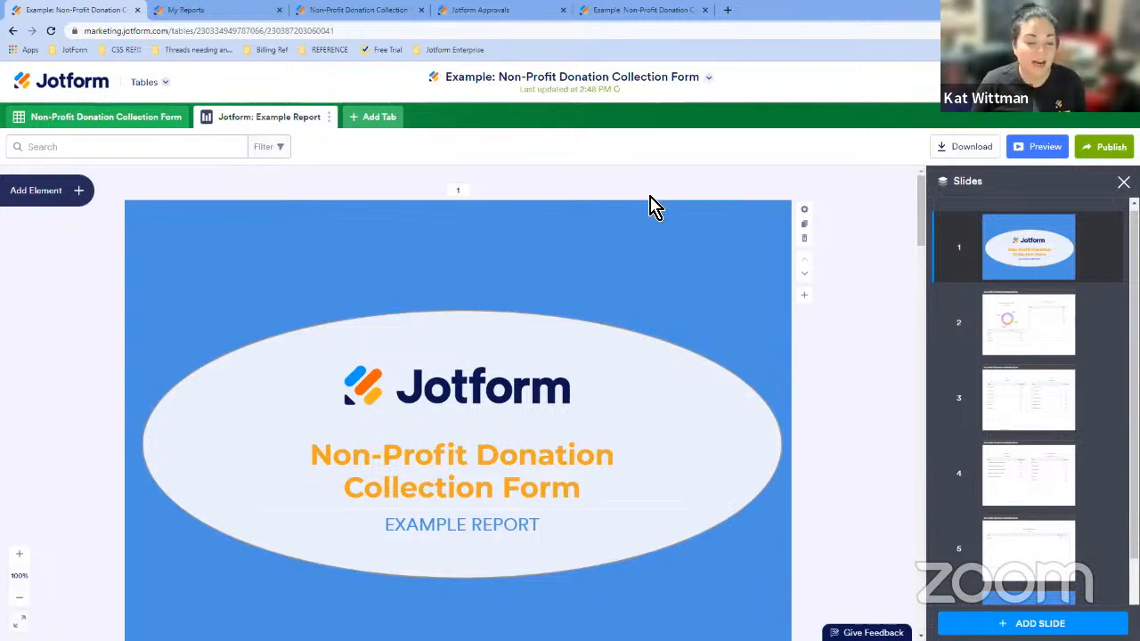
{"action": "left_click", "coordinate": [71, 118]}
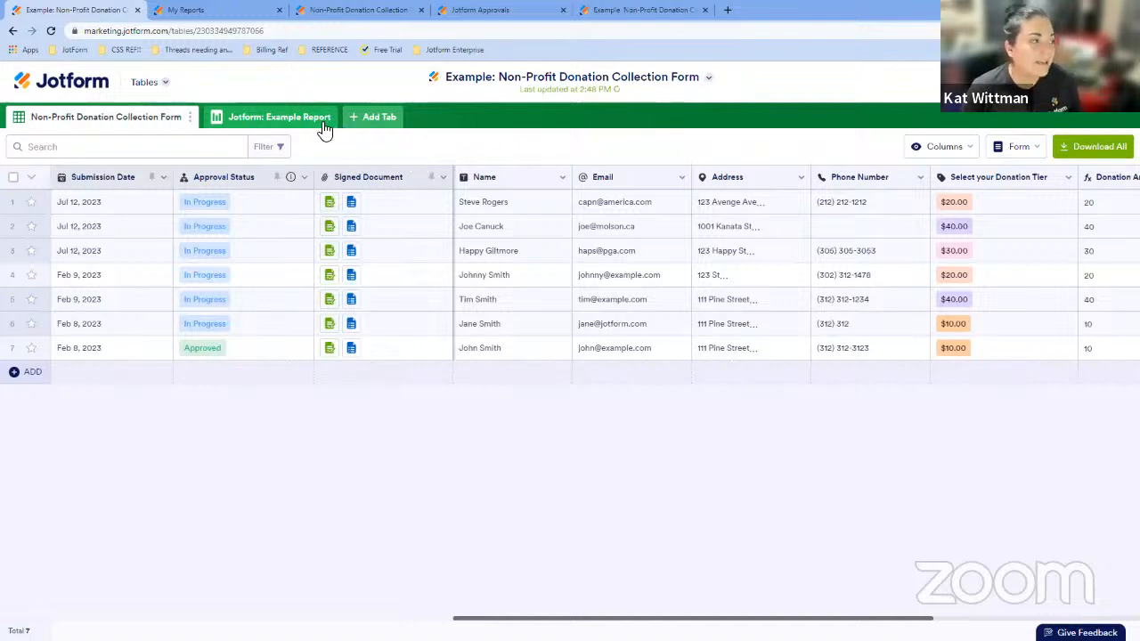
- Open the approval flow of the Non-Profit Donation Collection Form in the Approvals builder
{"action": "left_click", "coordinate": [167, 83]}
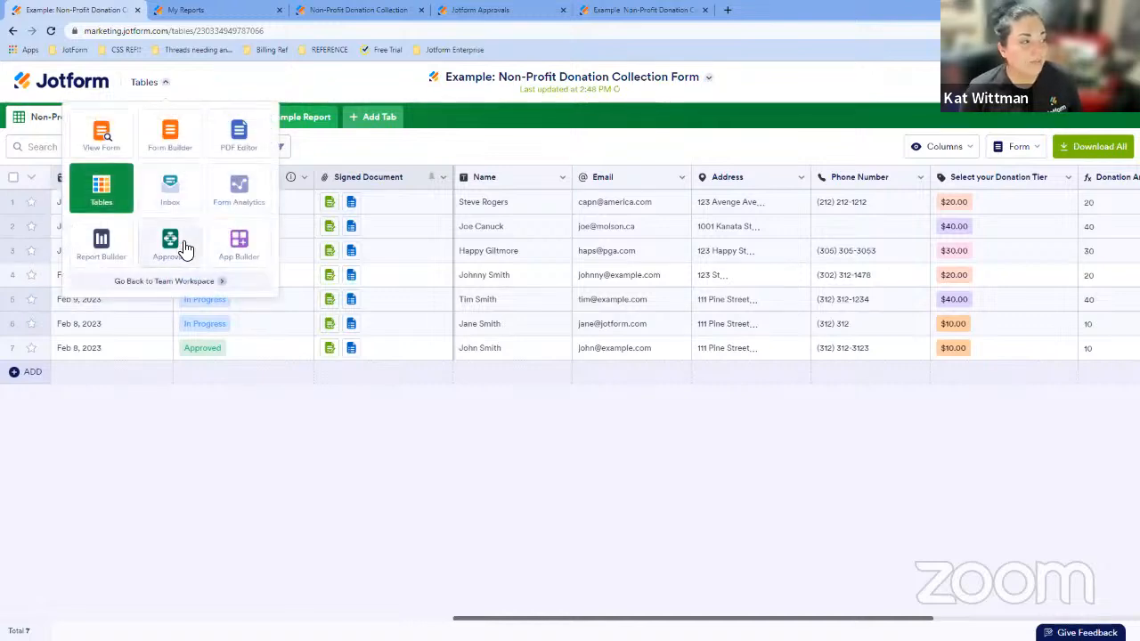
{"action": "left_click", "coordinate": [178, 142]}
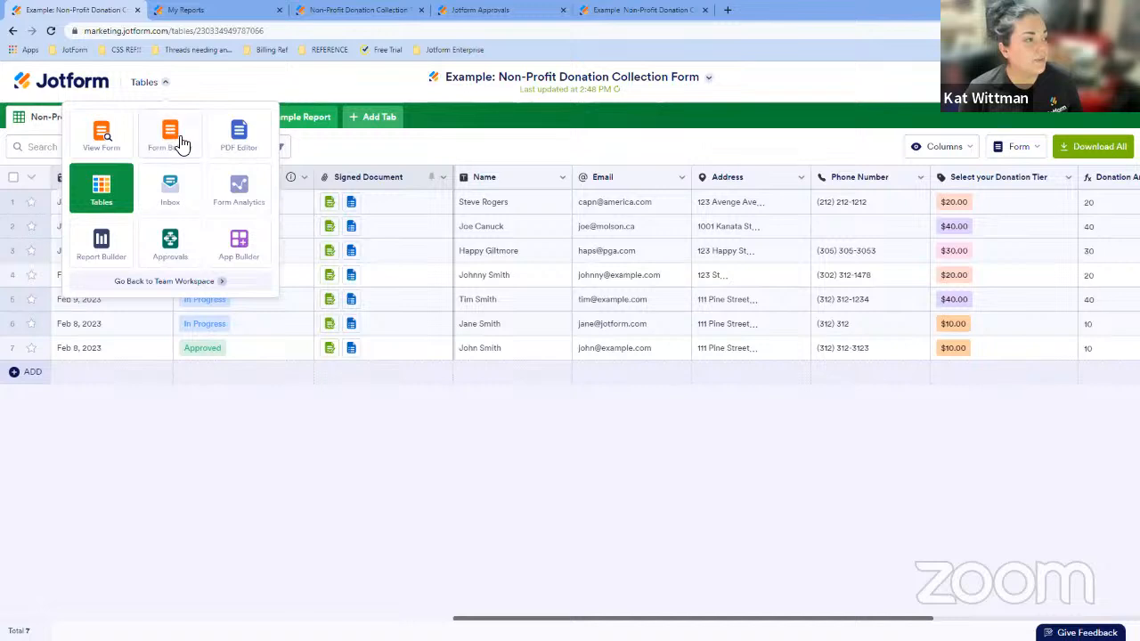
{"action": "left_click", "coordinate": [394, 16]}
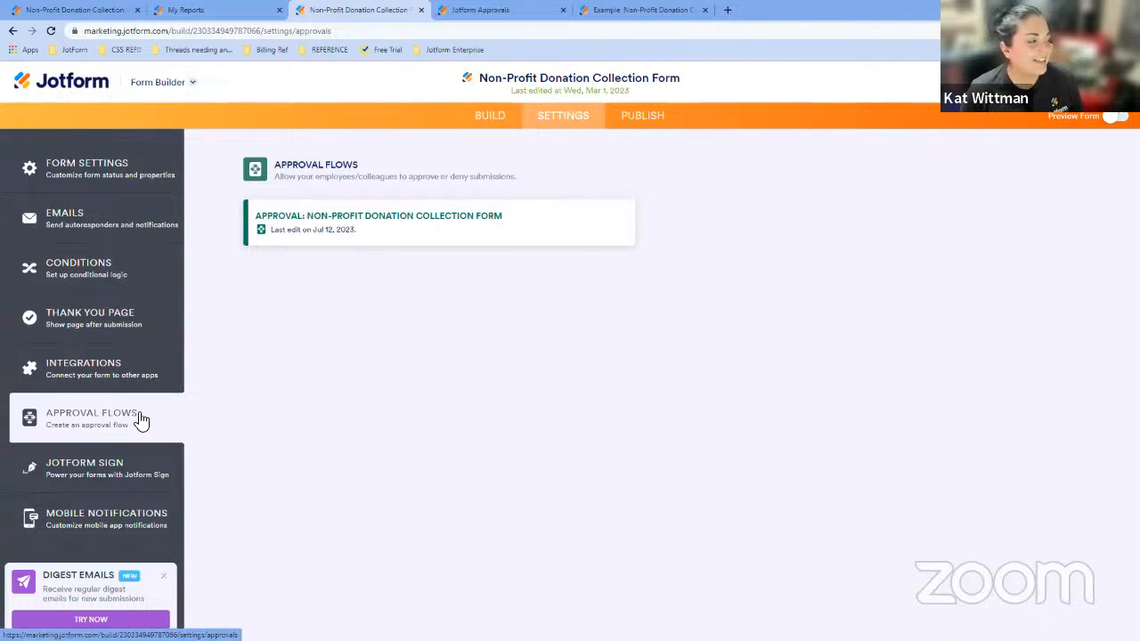
{"action": "mouse_move", "coordinate": [452, 247]}
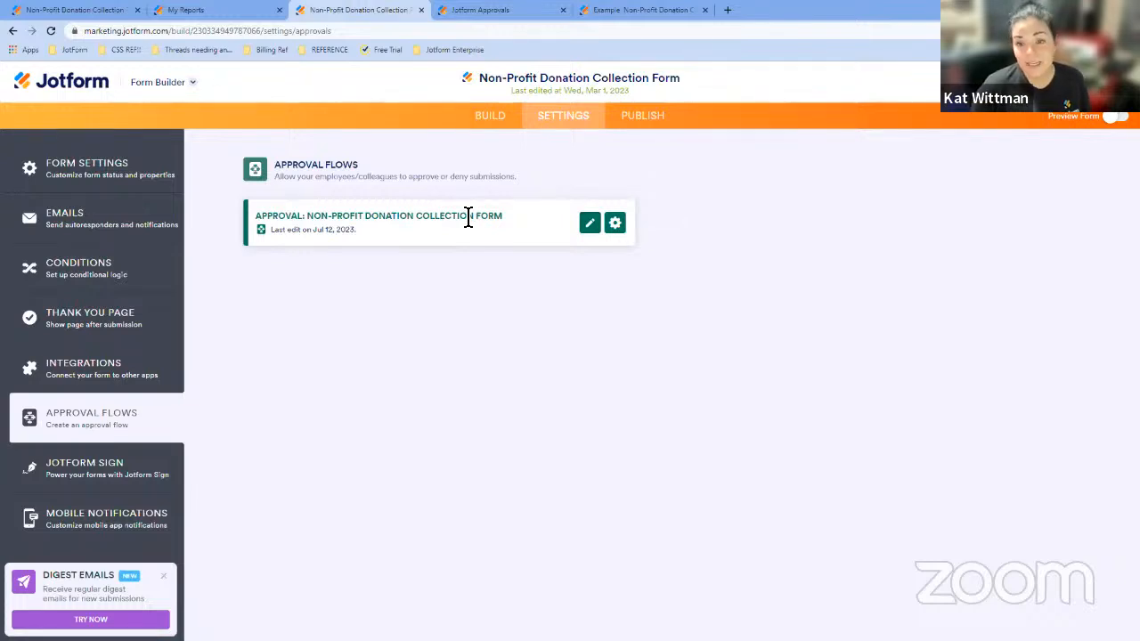
{"action": "left_click", "coordinate": [496, 13]}
- Delete the unconnected Email element and the Approval Report element from the approval flow
{"action": "left_click_drag", "start_coordinate": [641, 275], "coordinate": [614, 257]}
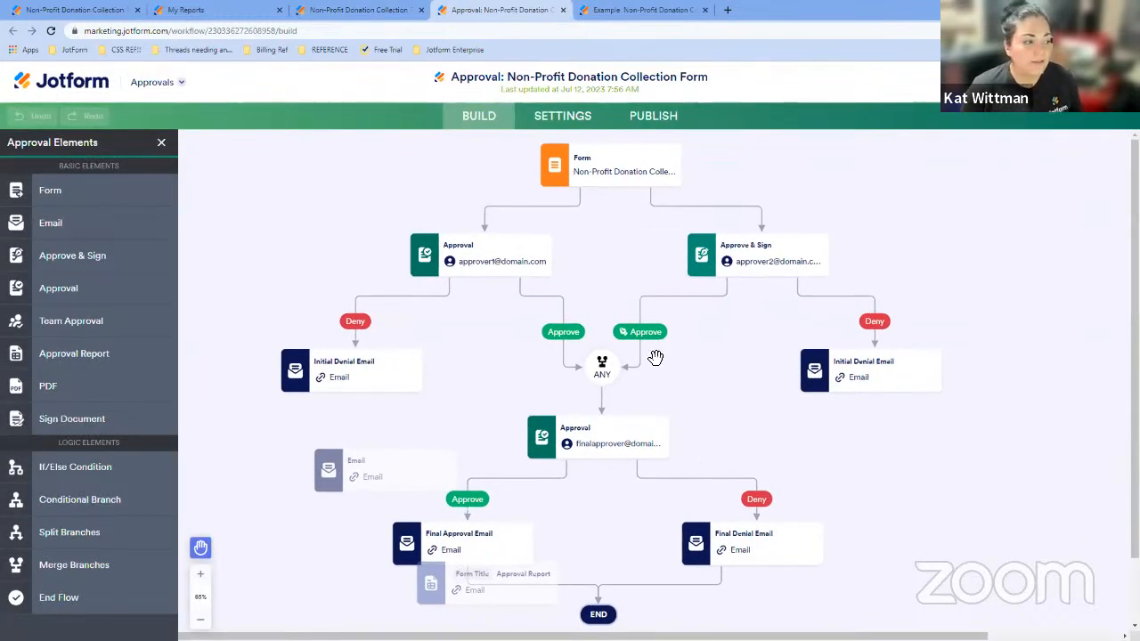
{"action": "mouse_move", "coordinate": [648, 469]}
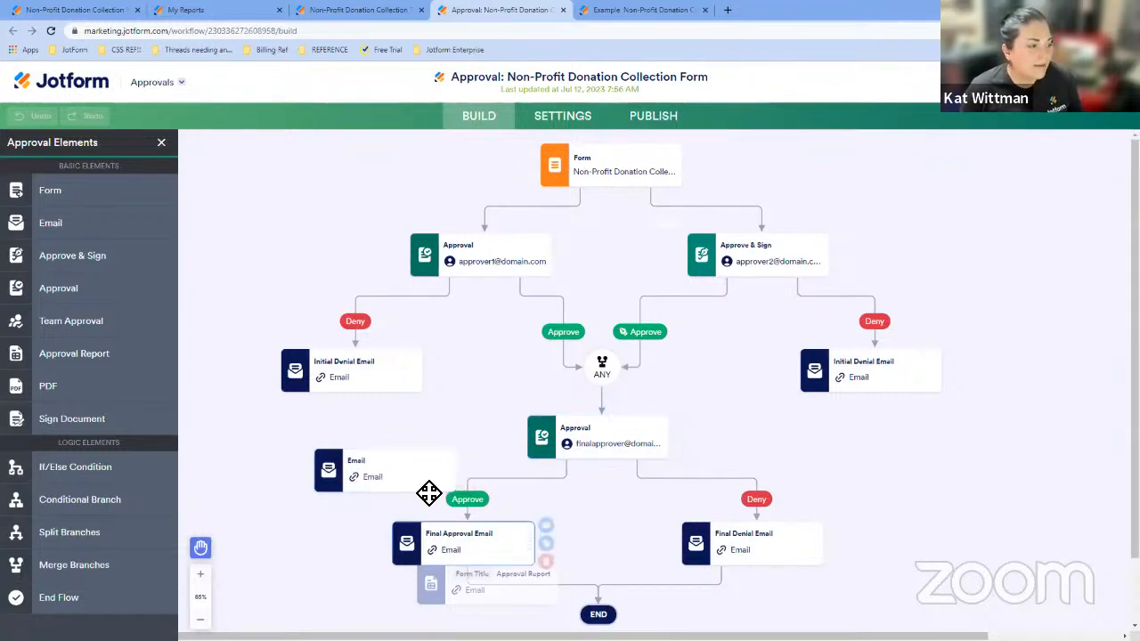
{"action": "mouse_move", "coordinate": [457, 475]}
{"action": "left_click", "coordinate": [476, 498]}
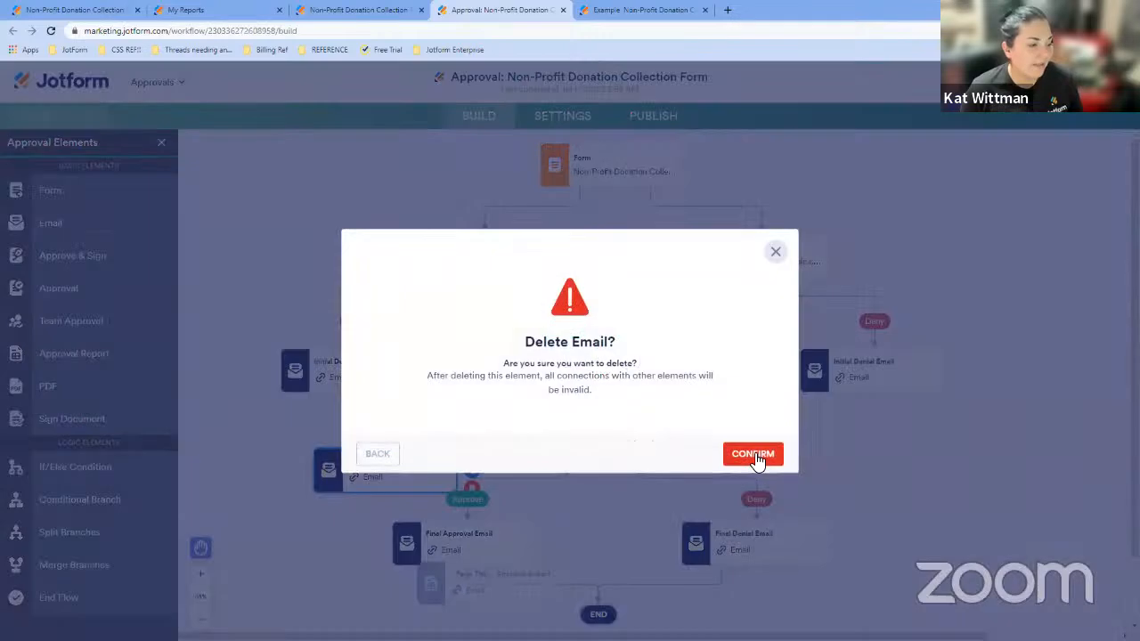
{"action": "left_click", "coordinate": [753, 454]}
{"action": "left_click", "coordinate": [565, 596]}
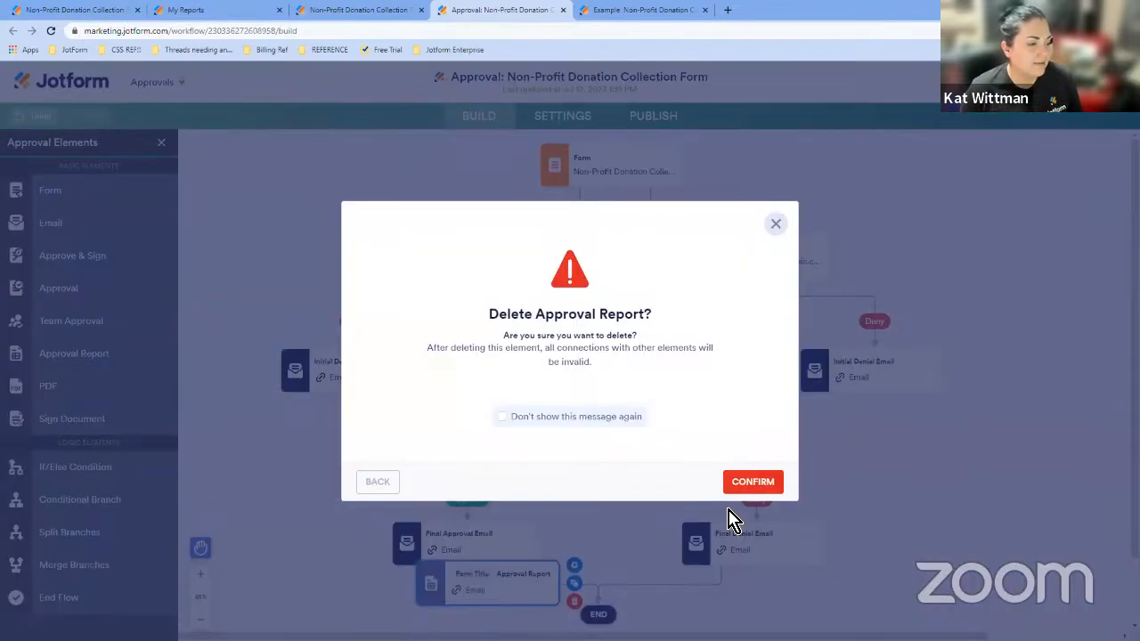
{"action": "left_click", "coordinate": [751, 478]}
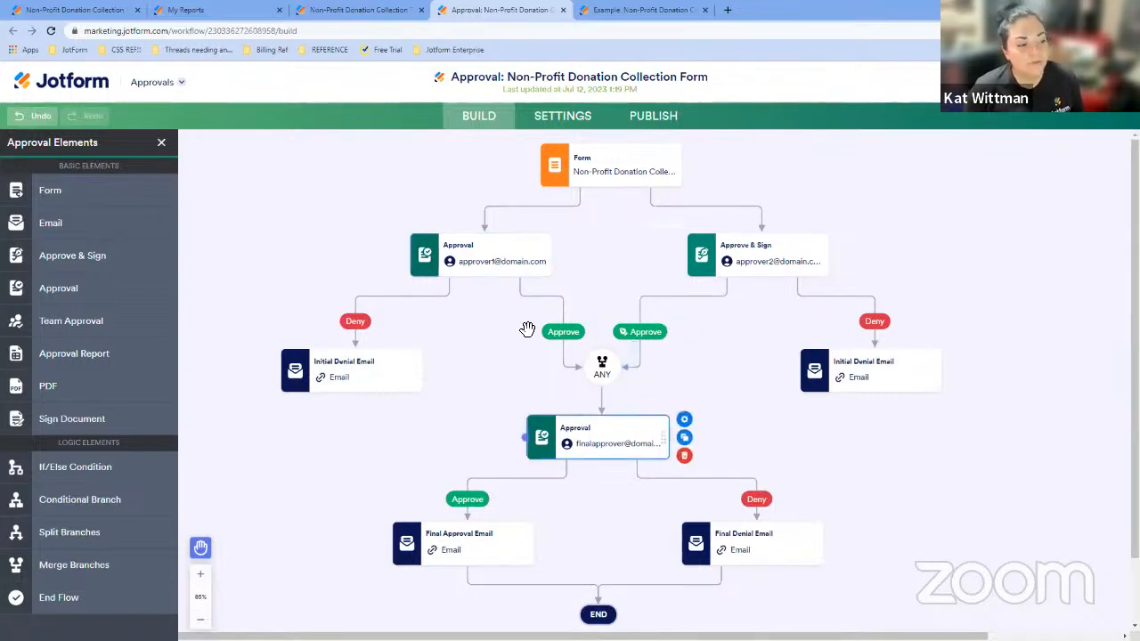
- Add an Approval element beside the final approval and delete it again
{"action": "left_click_drag", "start_coordinate": [115, 290], "coordinate": [823, 427]}
{"action": "left_click", "coordinate": [864, 452]}
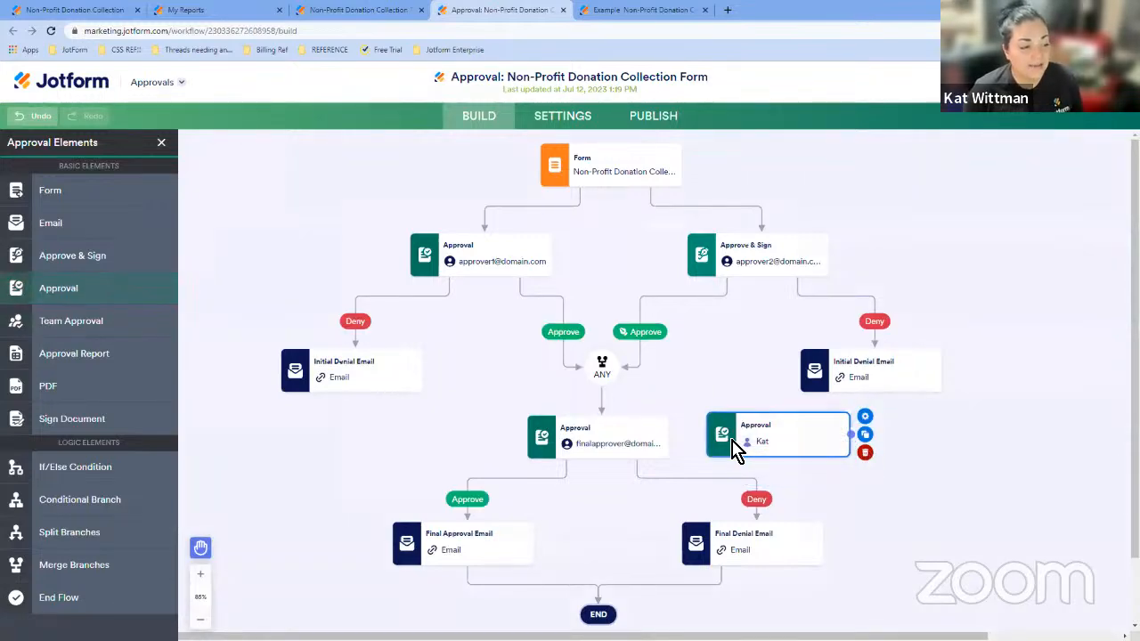
{"action": "left_click", "coordinate": [752, 482]}
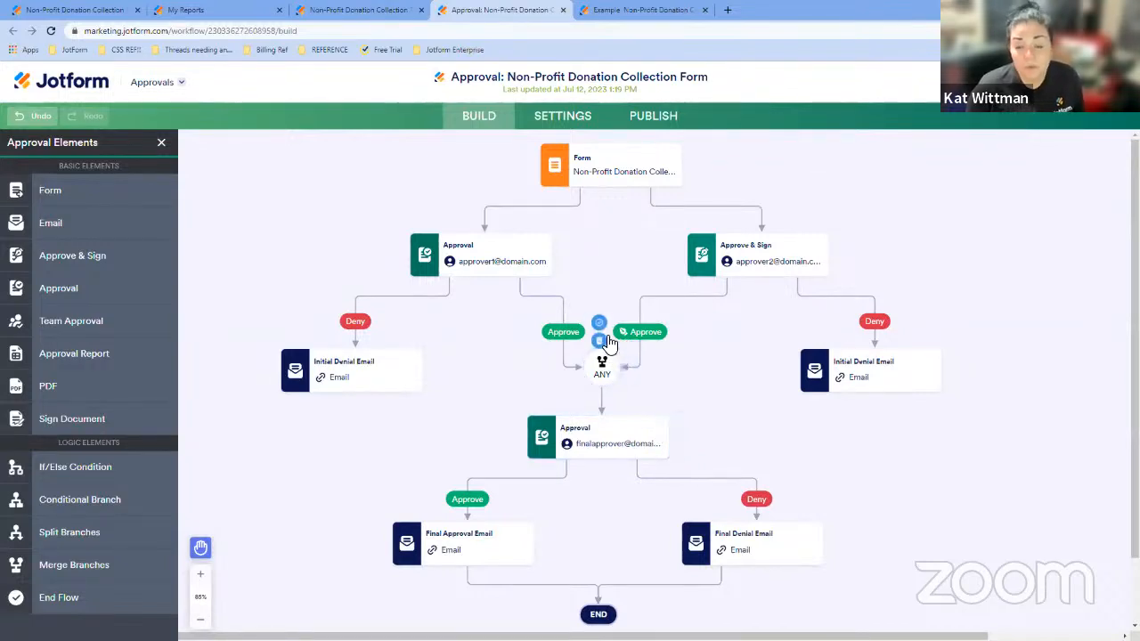
- Add an Approval Report element below the Final Approval Email, open its properties, and preview the sample report
{"action": "left_click_drag", "start_coordinate": [84, 354], "coordinate": [539, 588]}
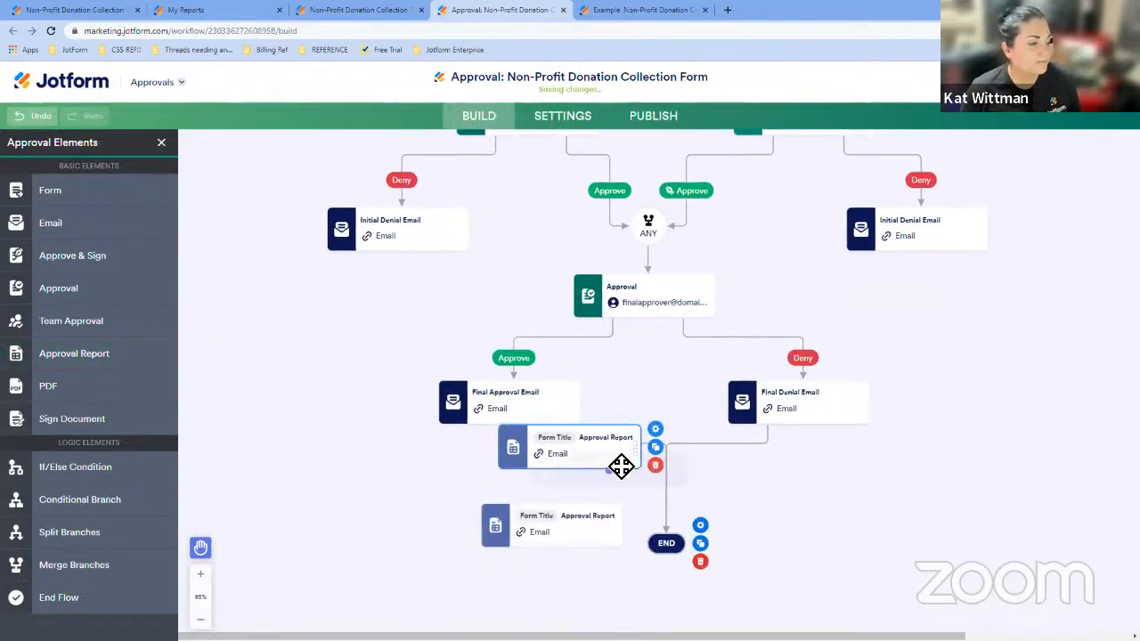
{"action": "left_click", "coordinate": [658, 431]}
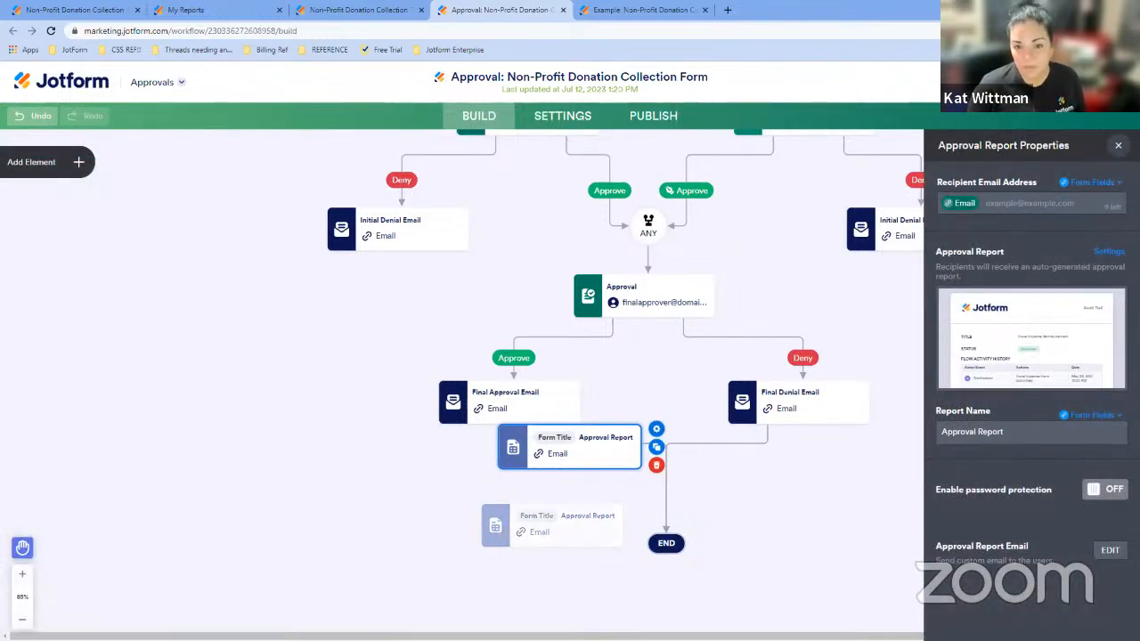
{"action": "mouse_move", "coordinate": [1028, 377]}
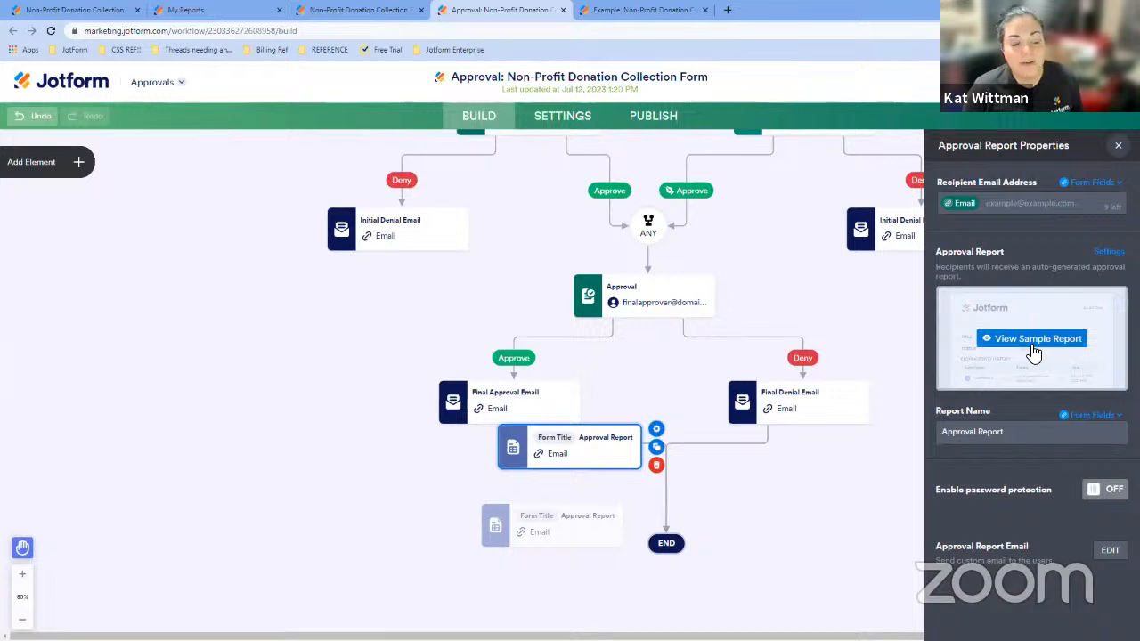
{"action": "left_click", "coordinate": [998, 340]}
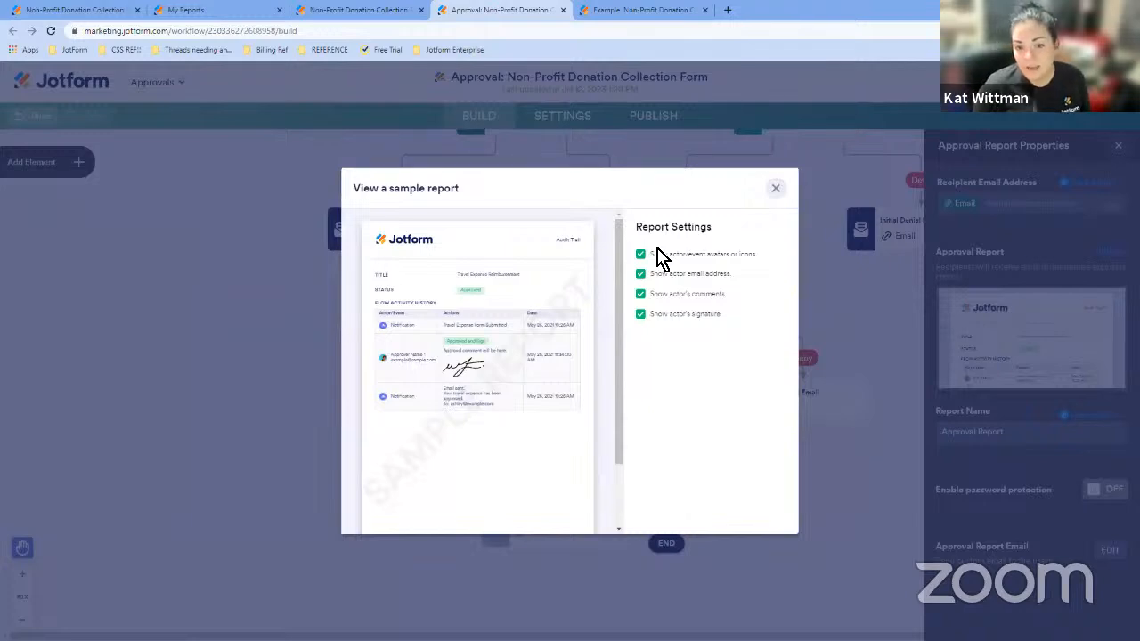
{"action": "left_click", "coordinate": [776, 190]}
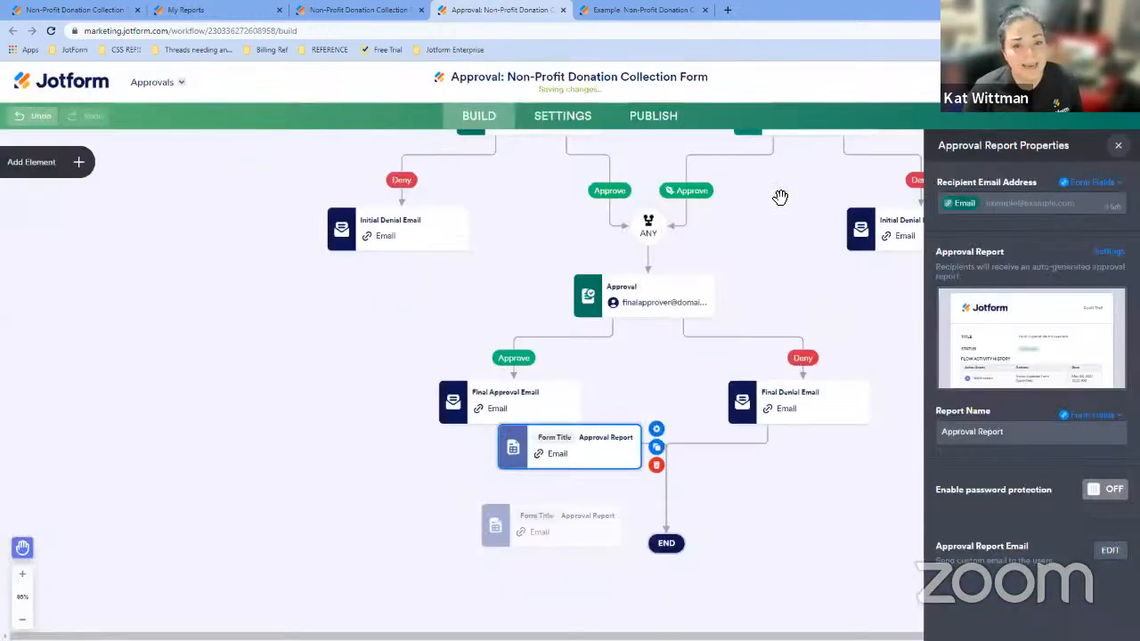
- Review the Approval Report's password protection option, report email editor, and sample report settings
{"action": "left_click", "coordinate": [1113, 493]}
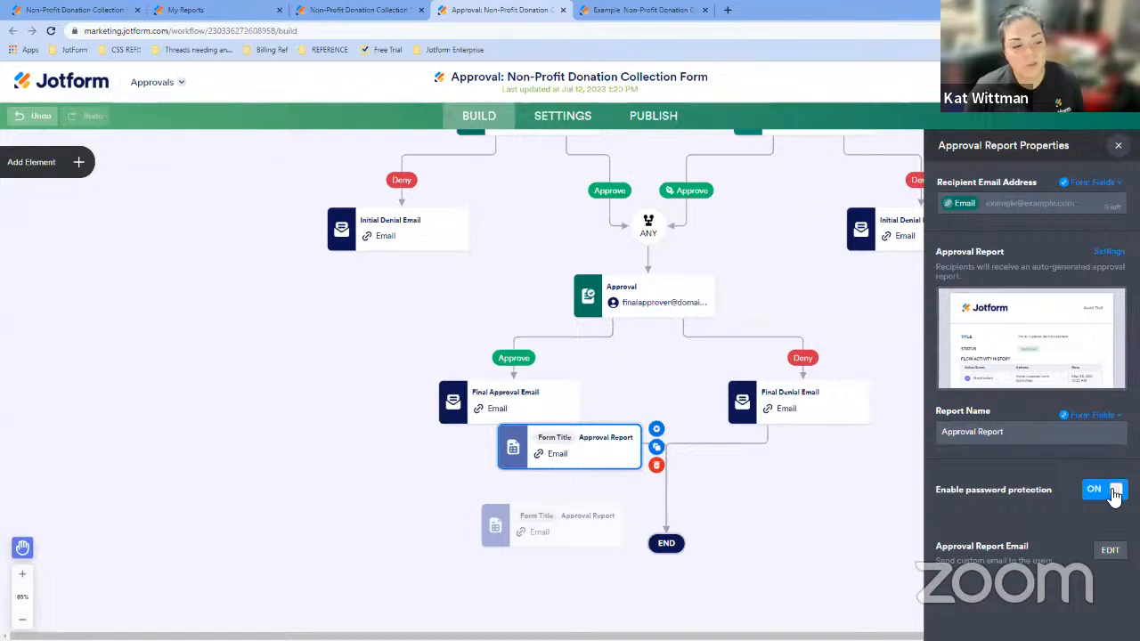
{"action": "left_click", "coordinate": [1110, 493]}
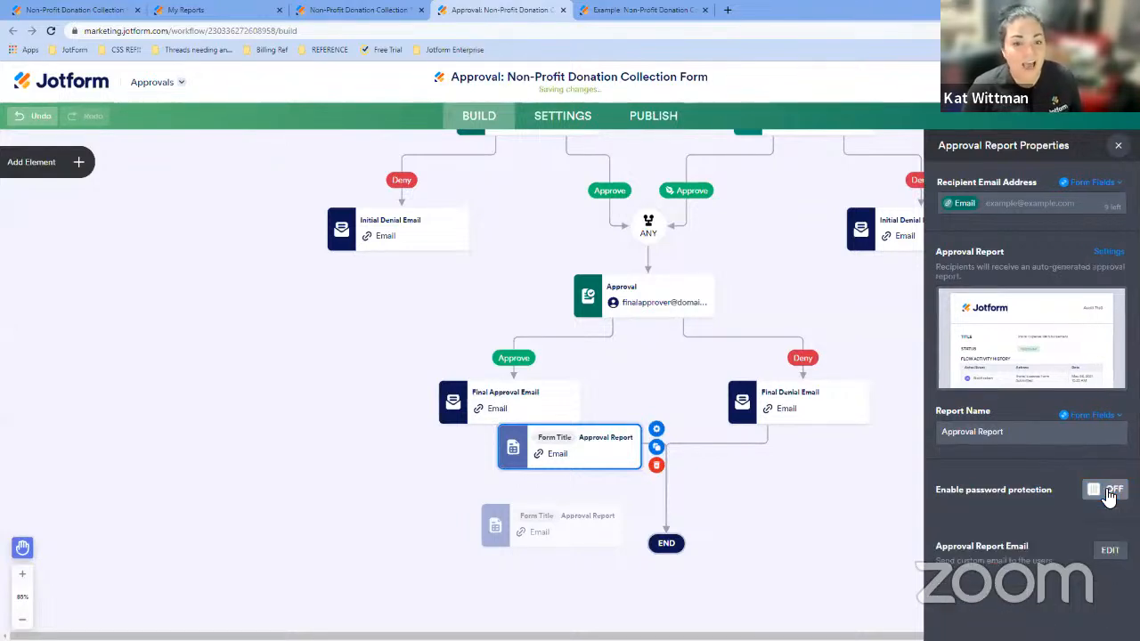
{"action": "left_click", "coordinate": [1104, 552]}
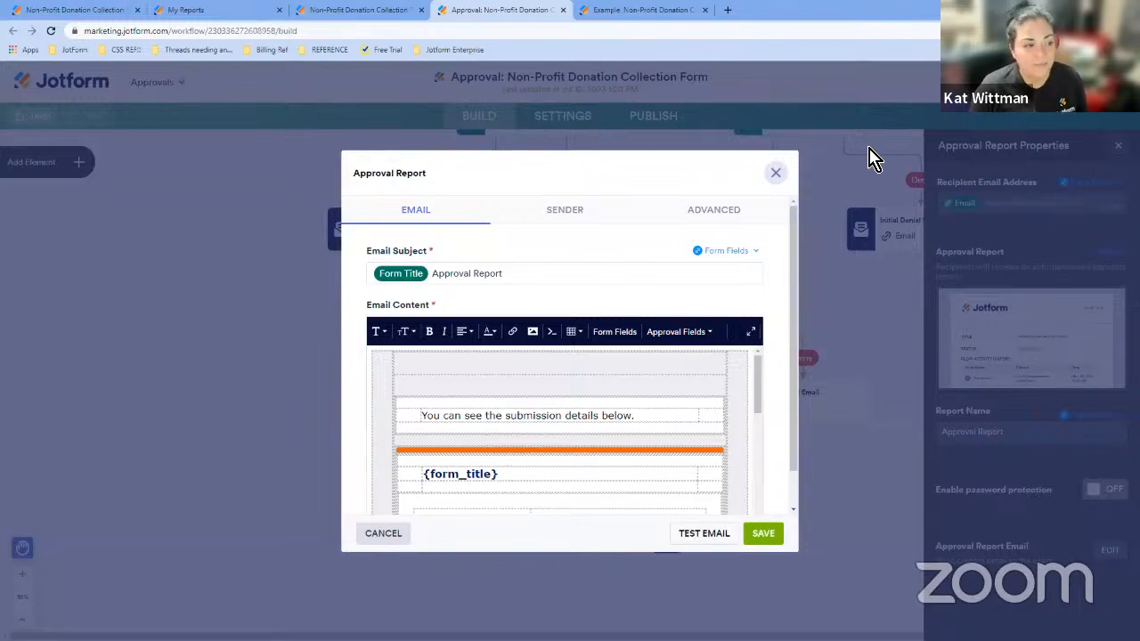
{"action": "left_click", "coordinate": [775, 173]}
{"action": "left_click", "coordinate": [1028, 347]}
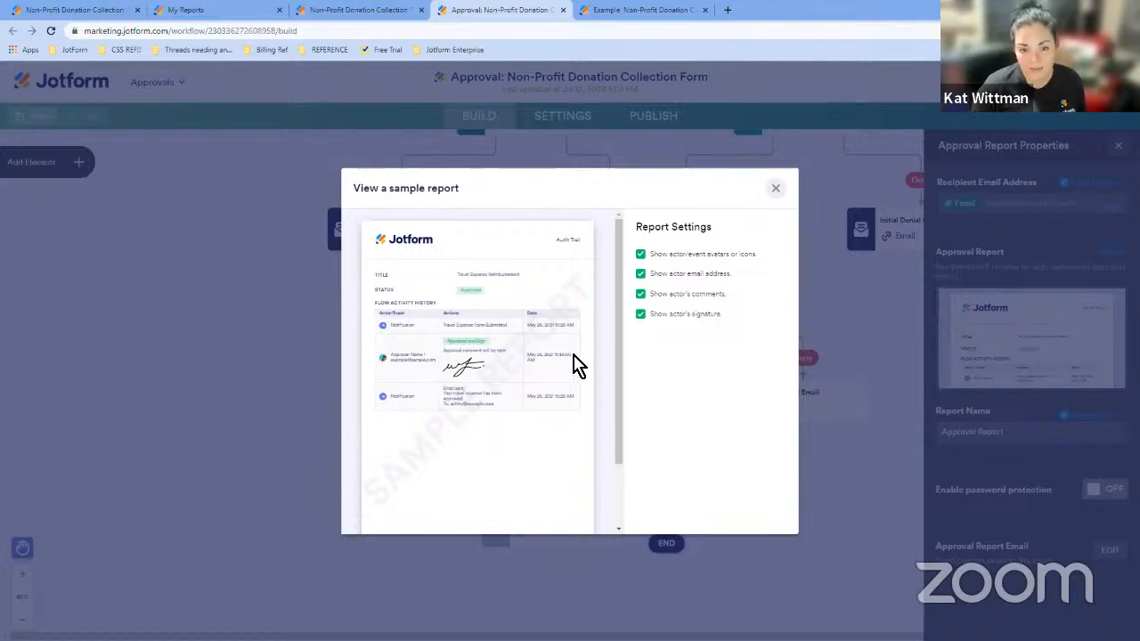
- Publish the Example Report from the report builder and copy its public report link
{"action": "left_click", "coordinate": [775, 188]}
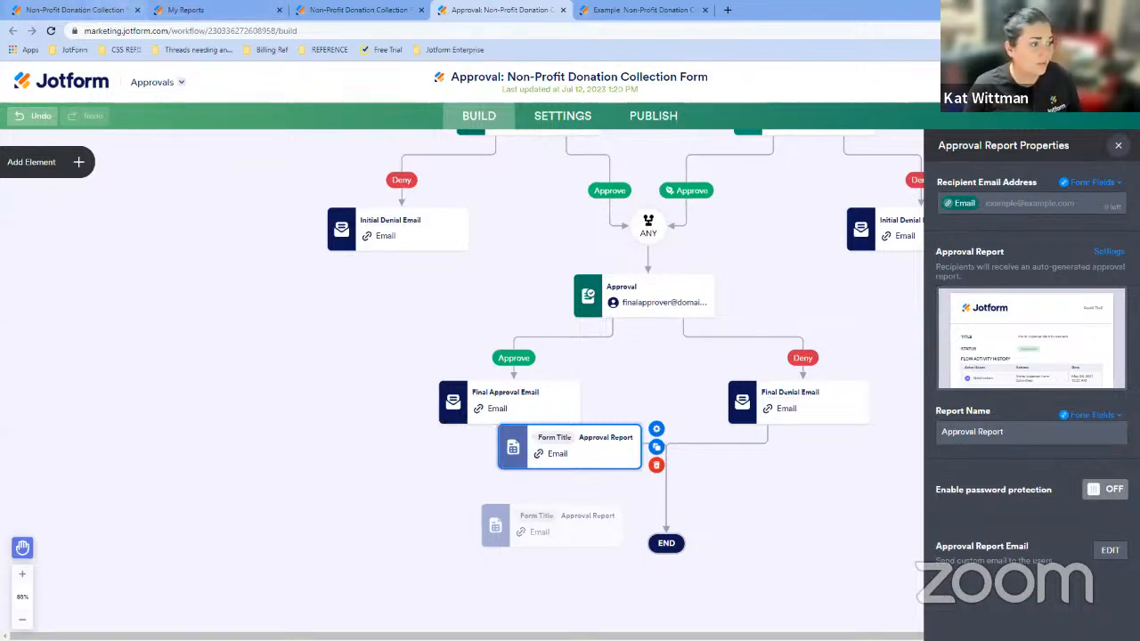
{"action": "left_click", "coordinate": [75, 10]}
{"action": "left_click", "coordinate": [162, 82]}
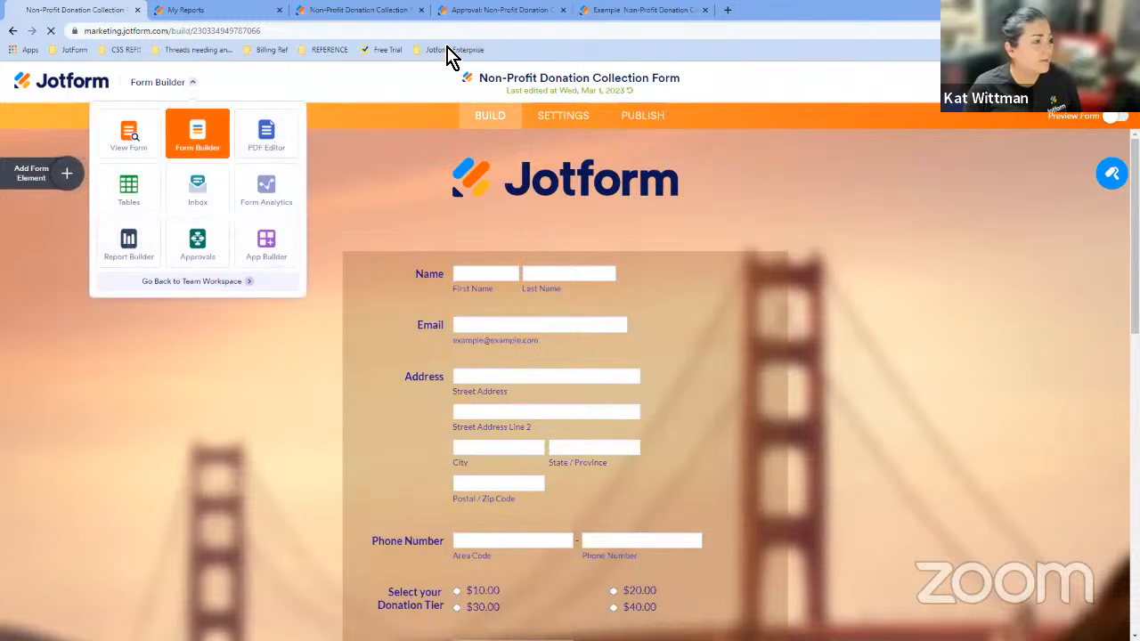
{"action": "left_click_drag", "start_coordinate": [75, 10], "coordinate": [362, 9]}
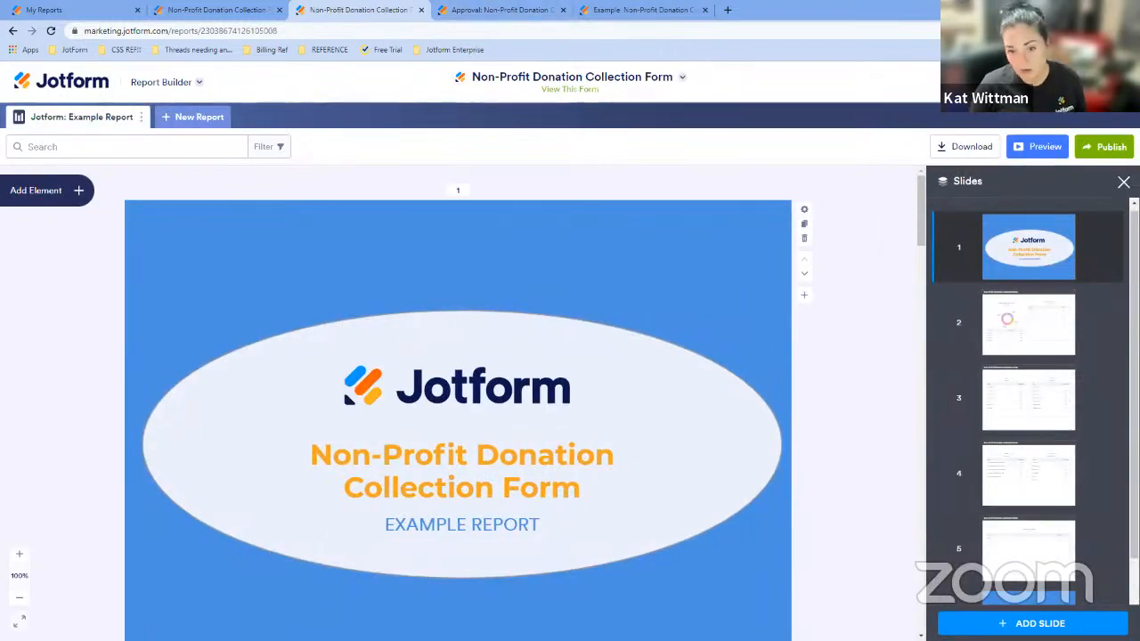
{"action": "left_click", "coordinate": [1091, 153]}
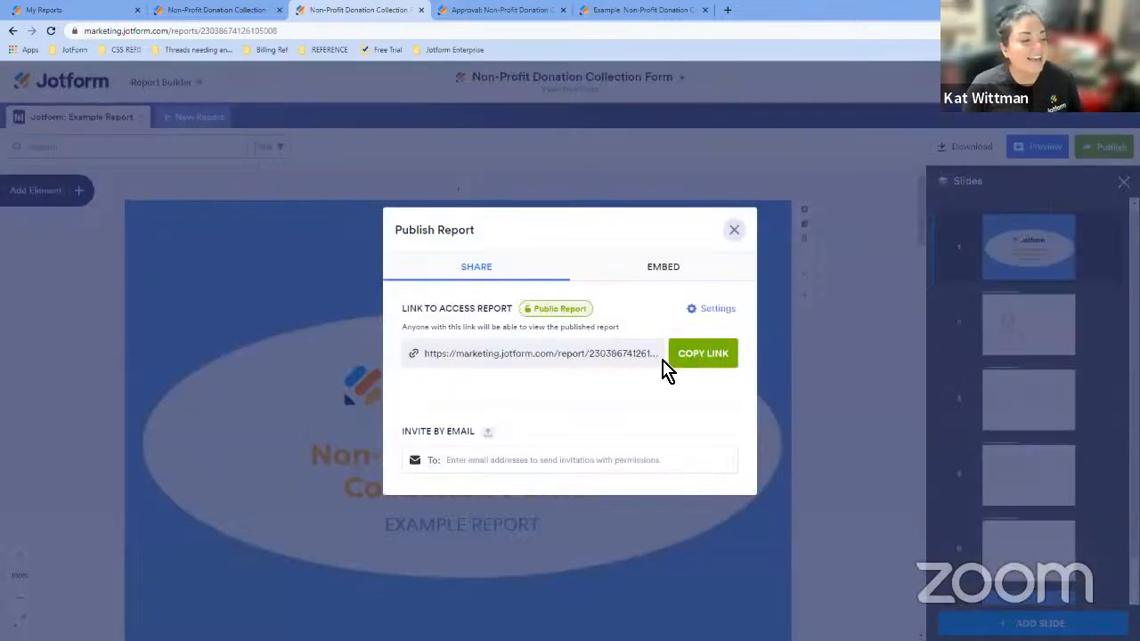
{"action": "left_click", "coordinate": [703, 357]}
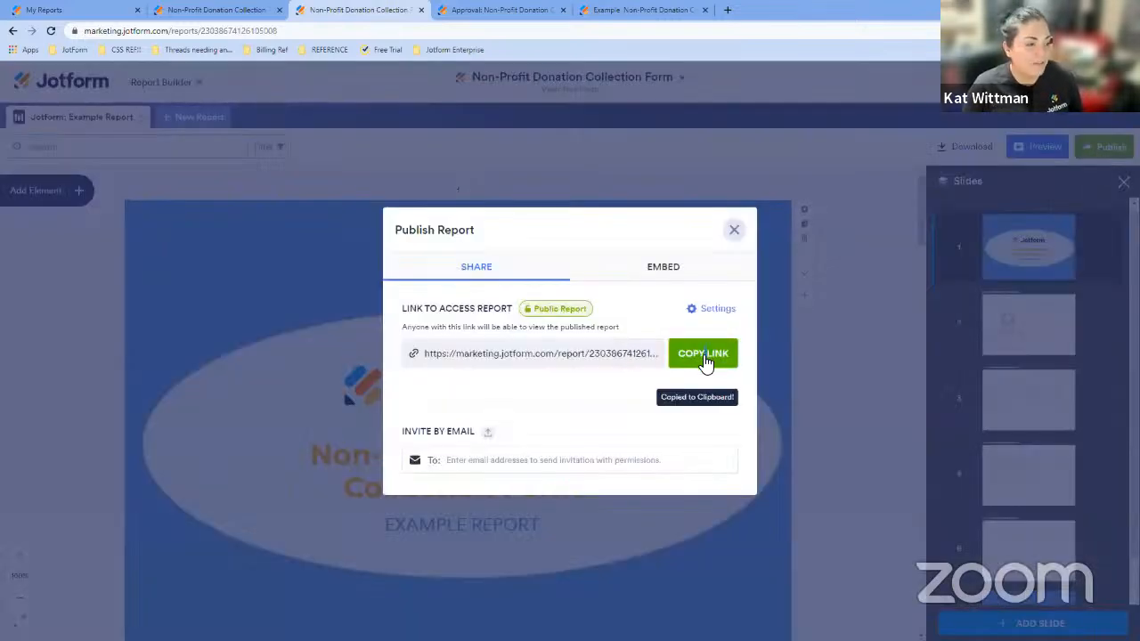
- Delete the connected Approval Report element and add an Email element below the Final Approval Email
{"action": "left_click", "coordinate": [499, 10]}
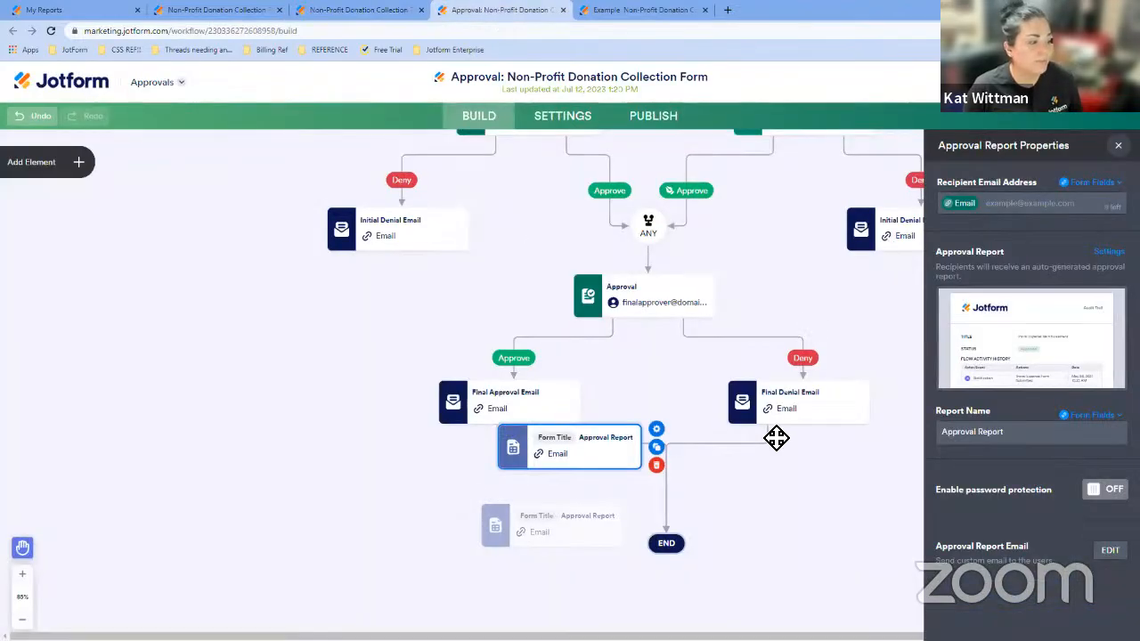
{"action": "left_click", "coordinate": [1118, 145]}
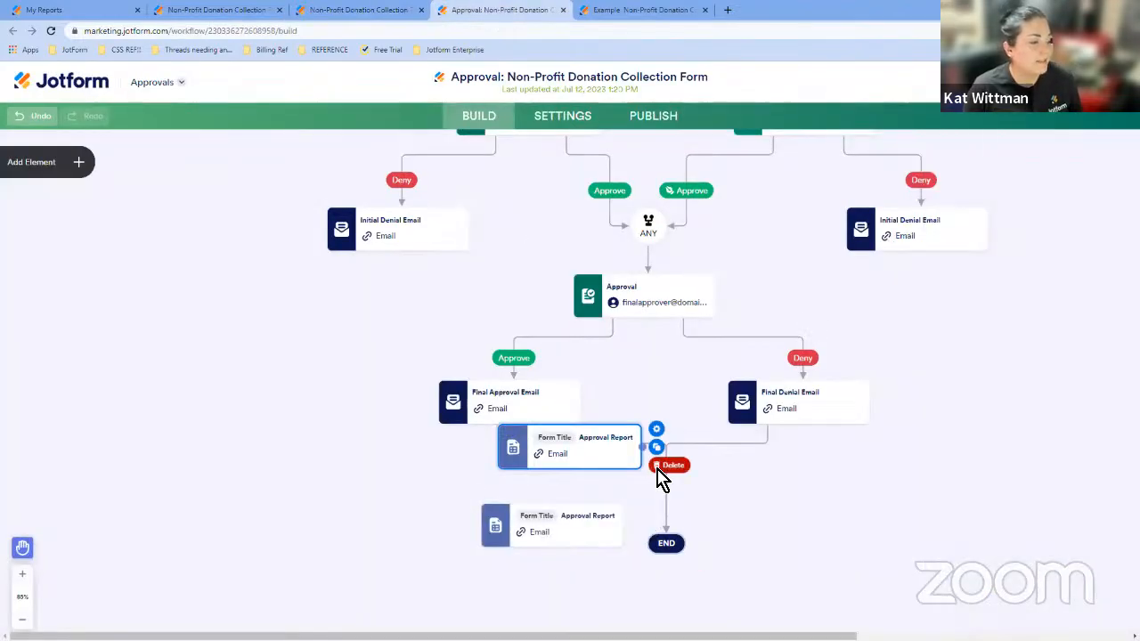
{"action": "left_click", "coordinate": [659, 472]}
{"action": "left_click", "coordinate": [751, 485]}
{"action": "left_click", "coordinate": [72, 173]}
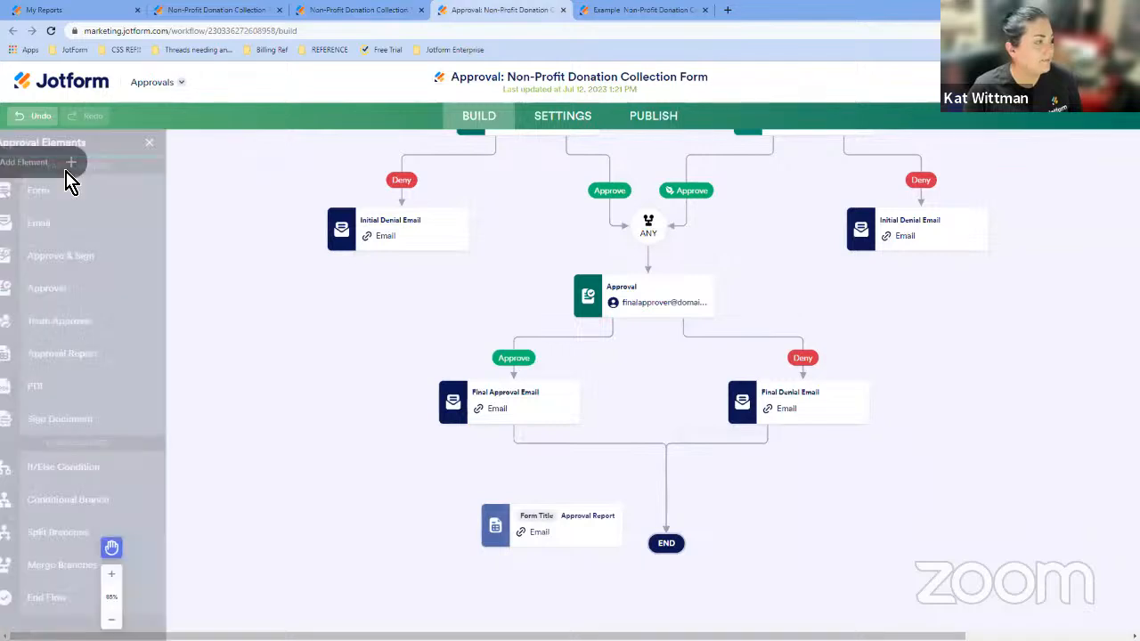
{"action": "left_click_drag", "start_coordinate": [68, 223], "coordinate": [567, 451]}
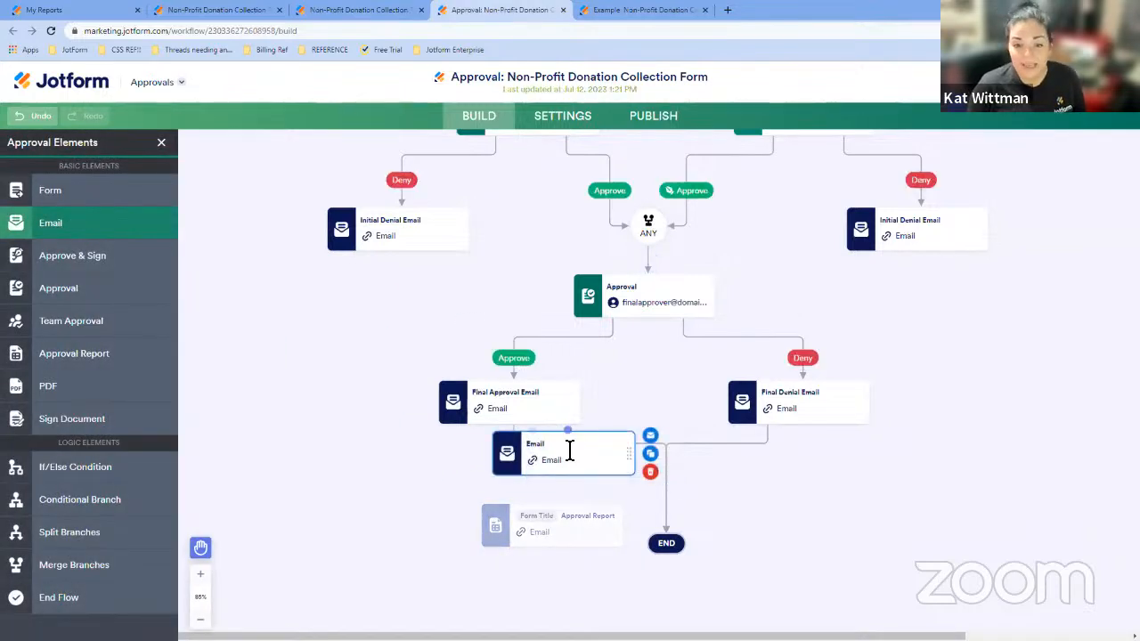
- Replace the new Email's content with 'You can view the real time updated report here:' plus the pasted report link, and save
{"action": "left_click", "coordinate": [650, 438]}
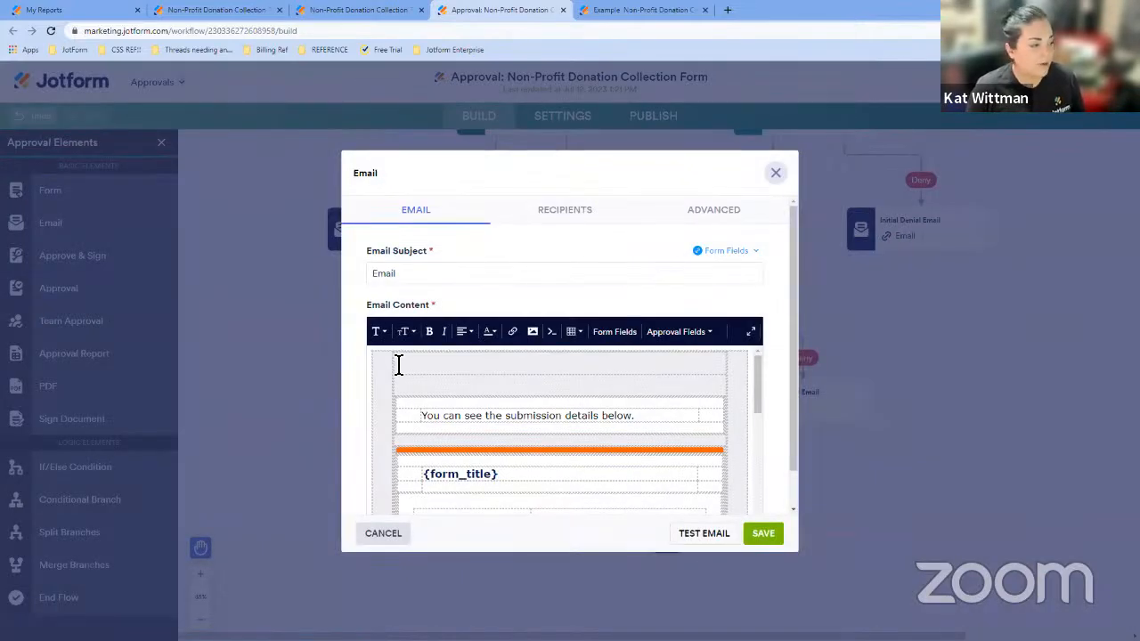
{"action": "left_click", "coordinate": [395, 365]}
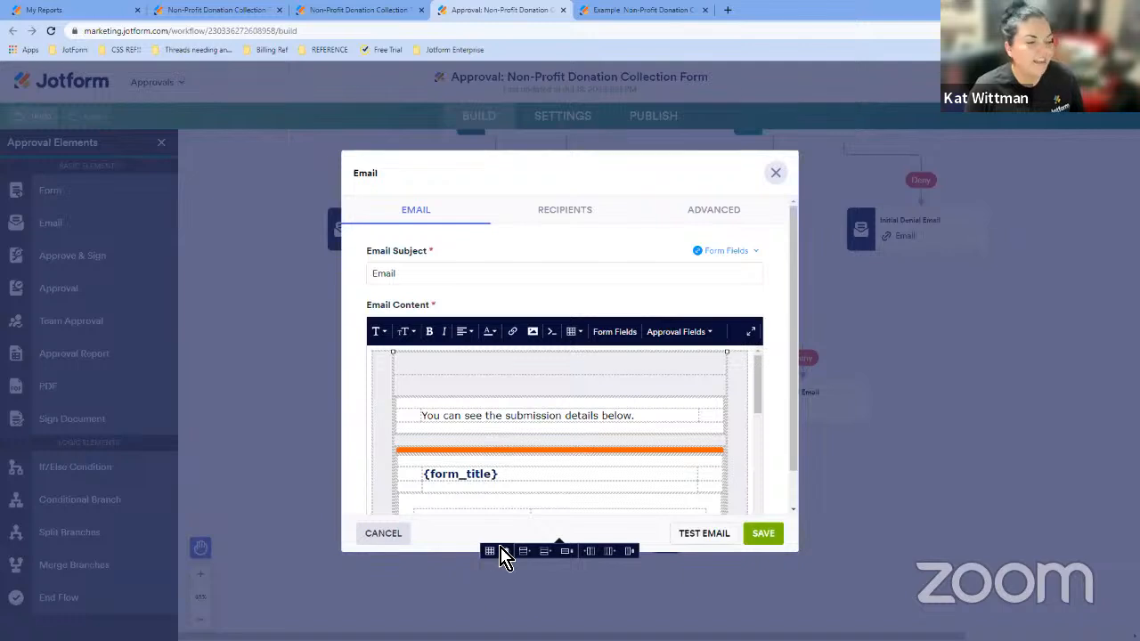
{"action": "left_click", "coordinate": [504, 546]}
{"action": "left_click", "coordinate": [507, 379]}
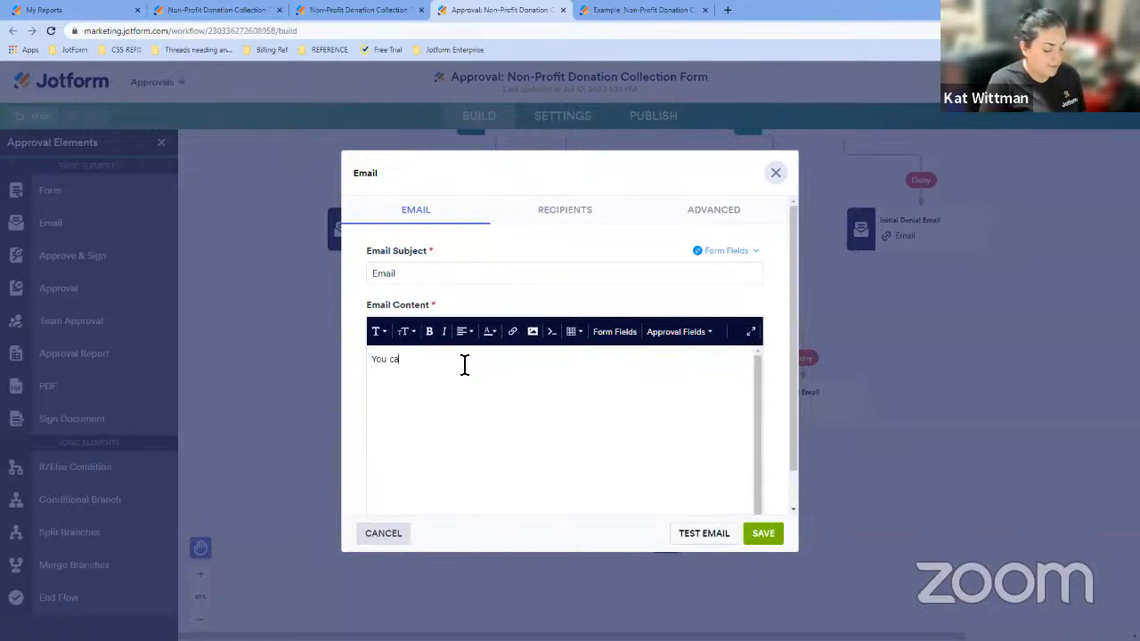
{"action": "type", "text": "n"}
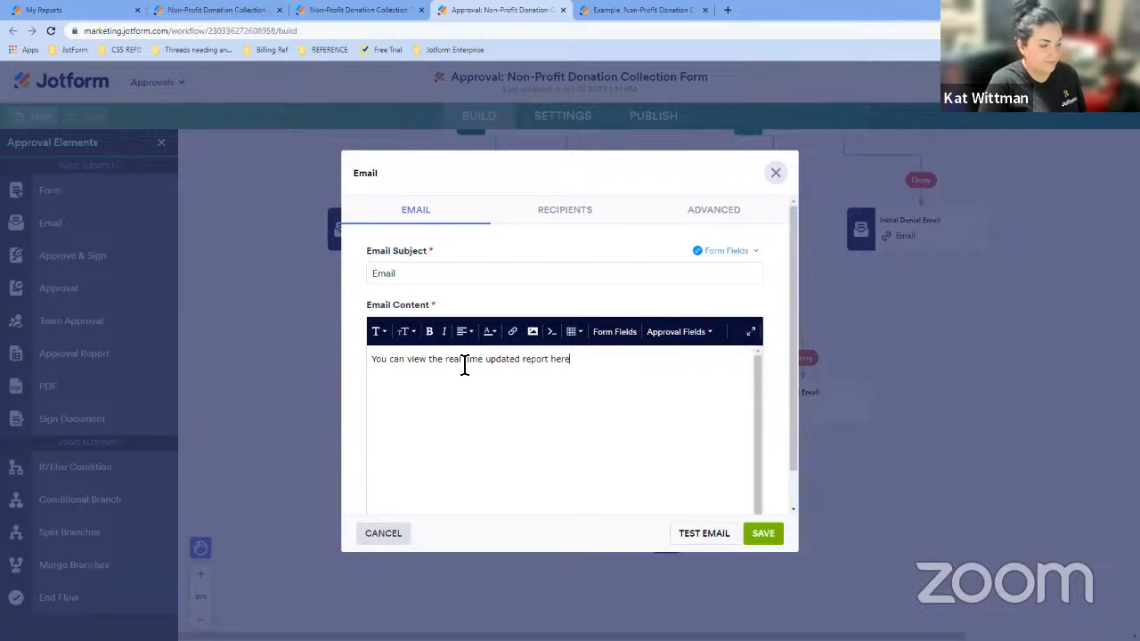
{"action": "key", "text": "ctrl+v"}
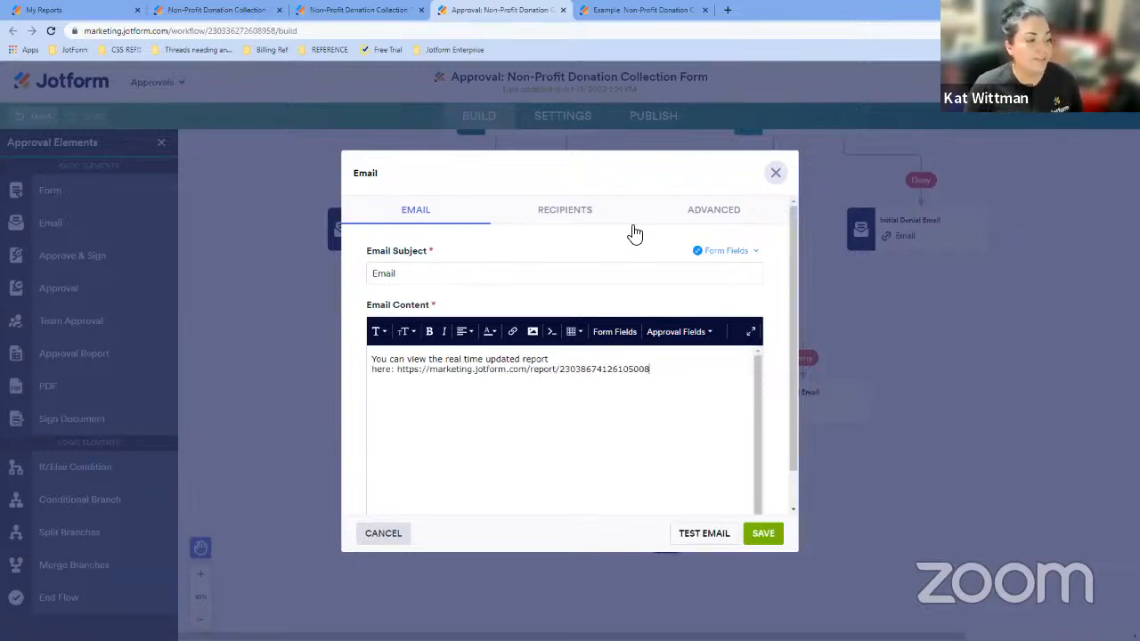
{"action": "left_click_drag", "start_coordinate": [665, 374], "coordinate": [402, 389]}
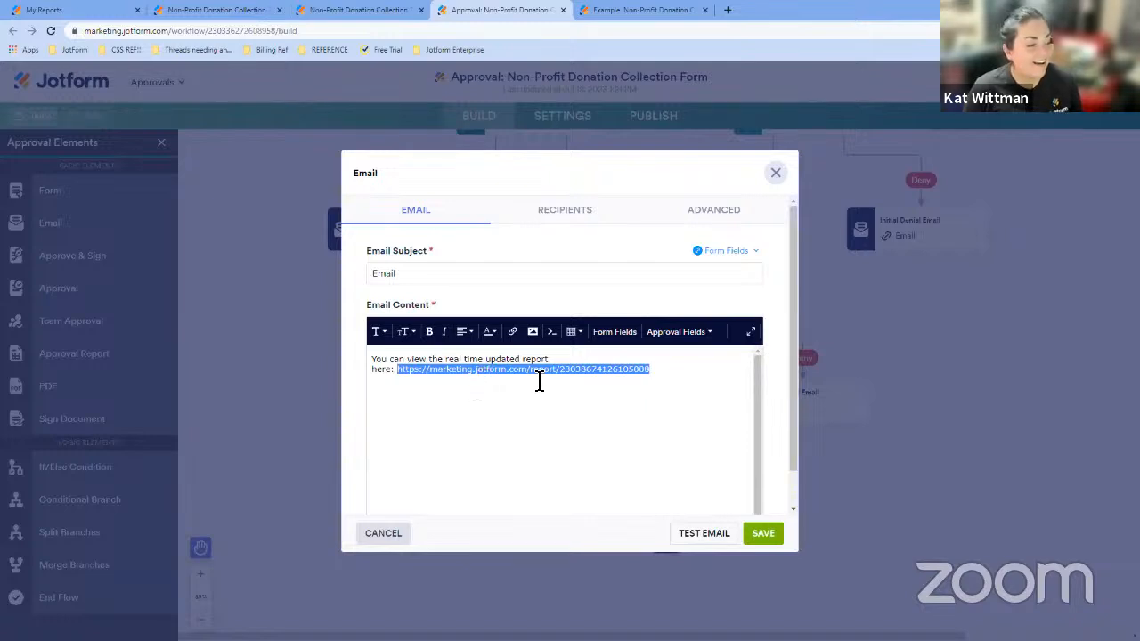
{"action": "left_click", "coordinate": [672, 374]}
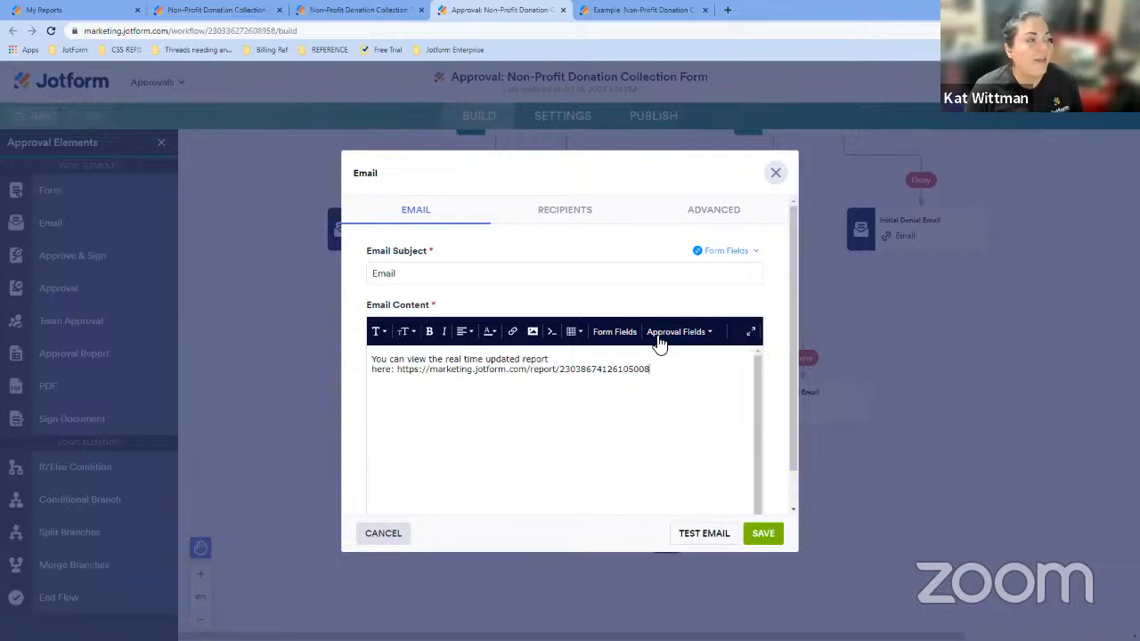
{"action": "left_click", "coordinate": [751, 538]}
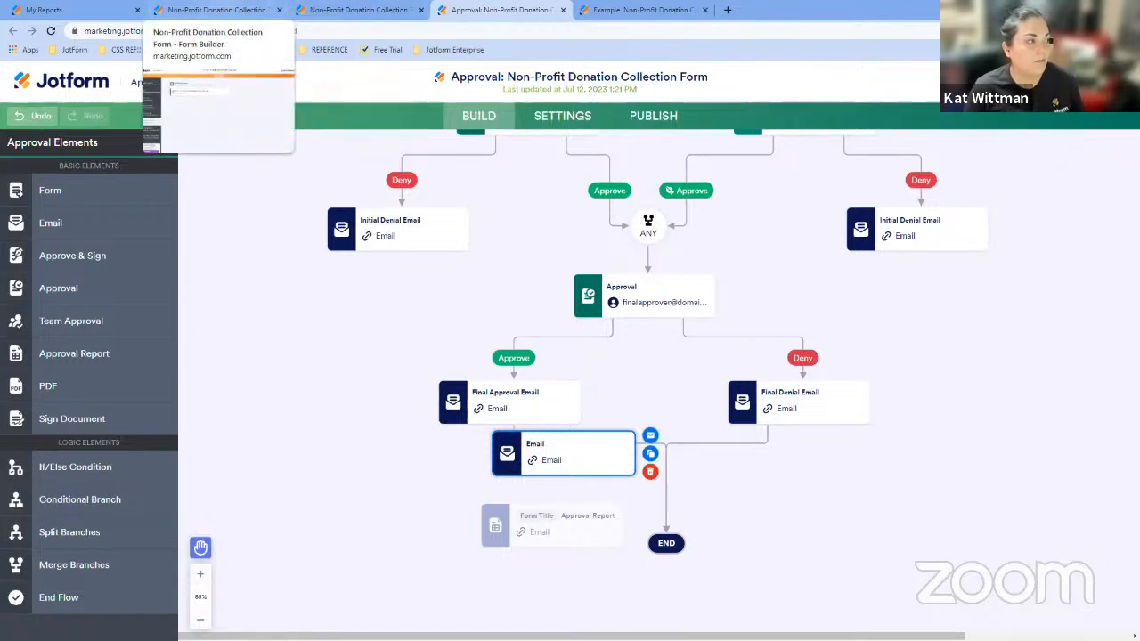
- Review the access settings and options available for the published report's link
{"action": "left_click", "coordinate": [305, 13]}
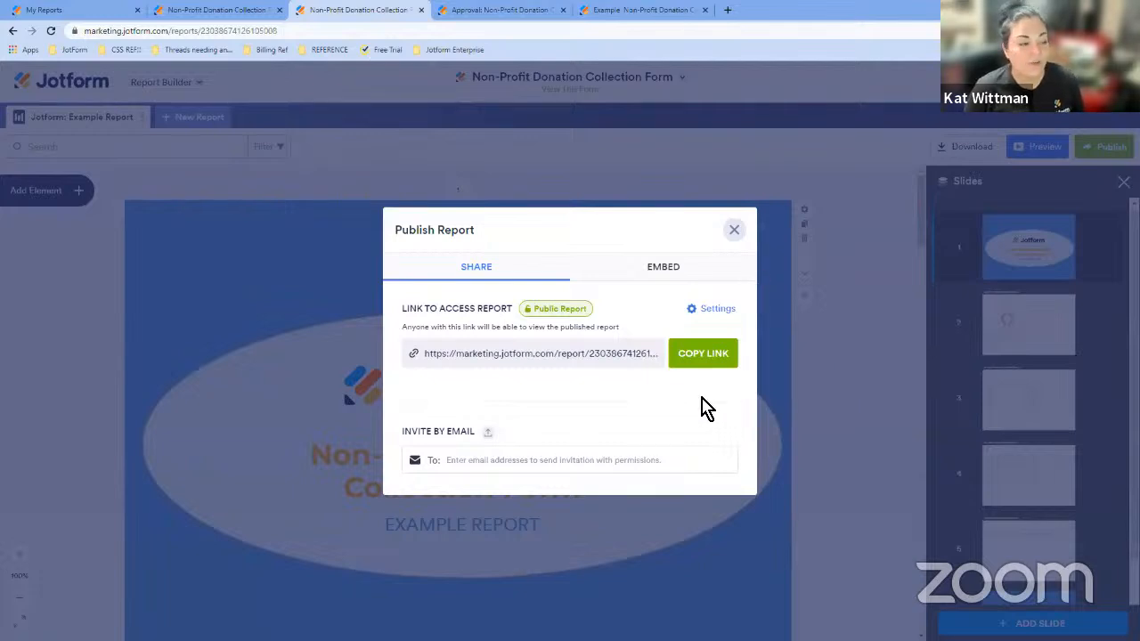
{"action": "left_click", "coordinate": [588, 309]}
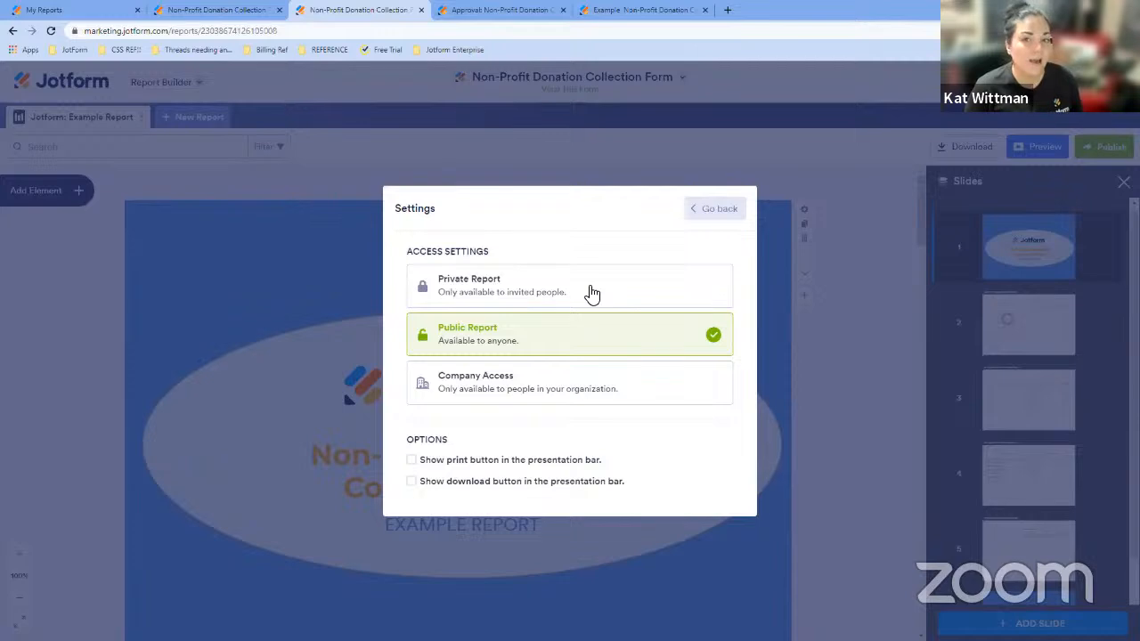
{"action": "left_click", "coordinate": [732, 207]}
{"action": "left_click", "coordinate": [734, 229]}
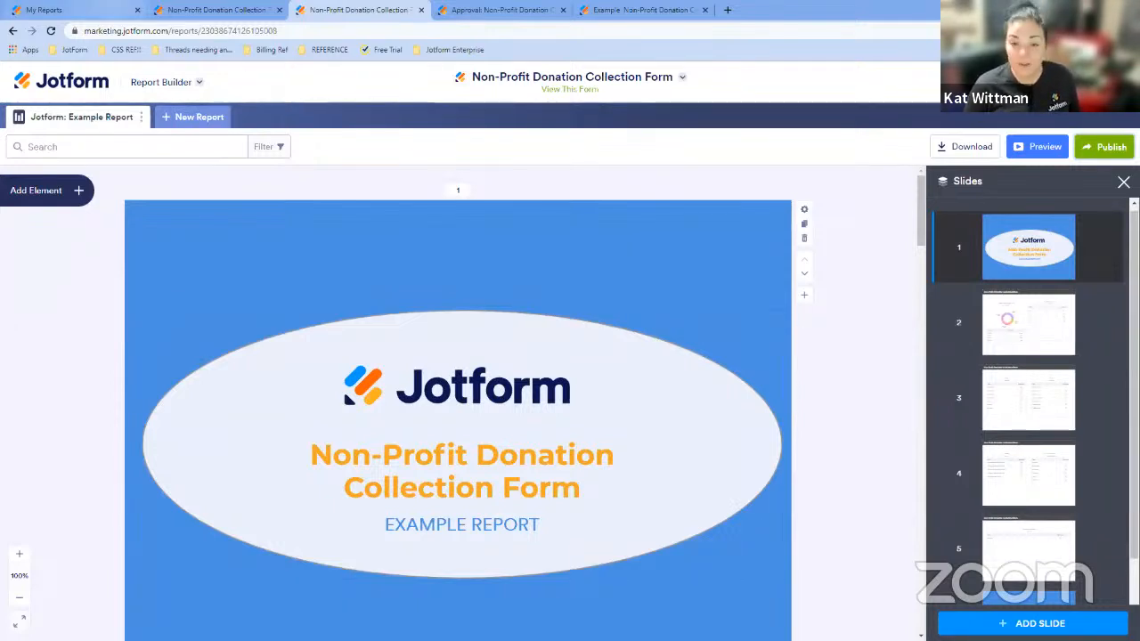
- Browse the report types offered under Create Report in My Reports and the report's publish dialog
{"action": "left_click", "coordinate": [73, 11]}
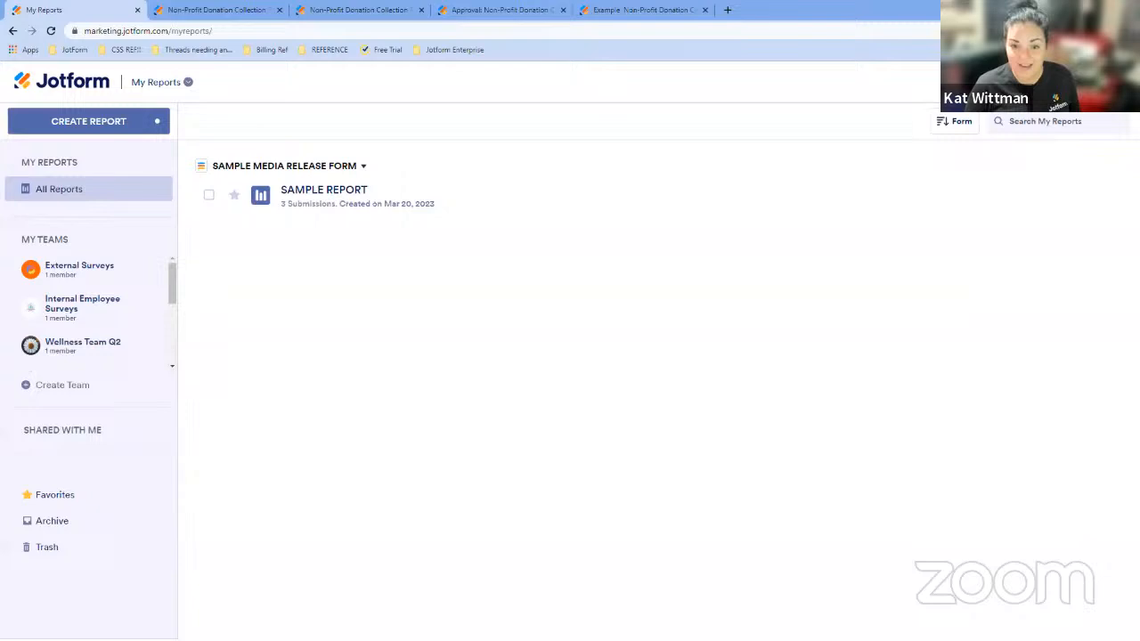
{"action": "left_click", "coordinate": [154, 133]}
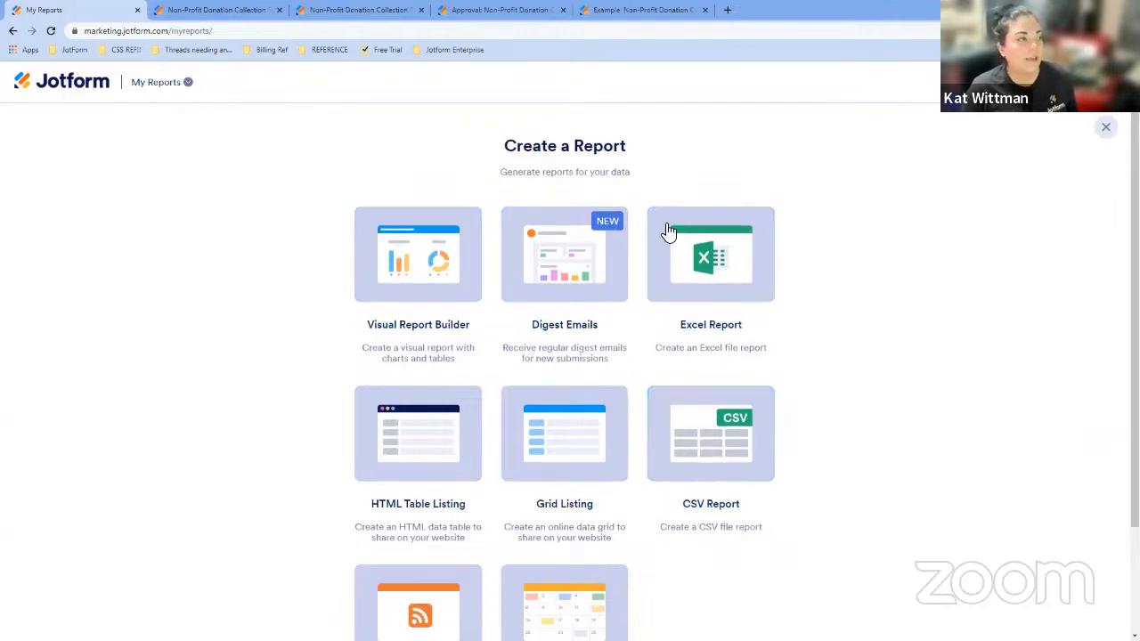
{"action": "left_click", "coordinate": [381, 11]}
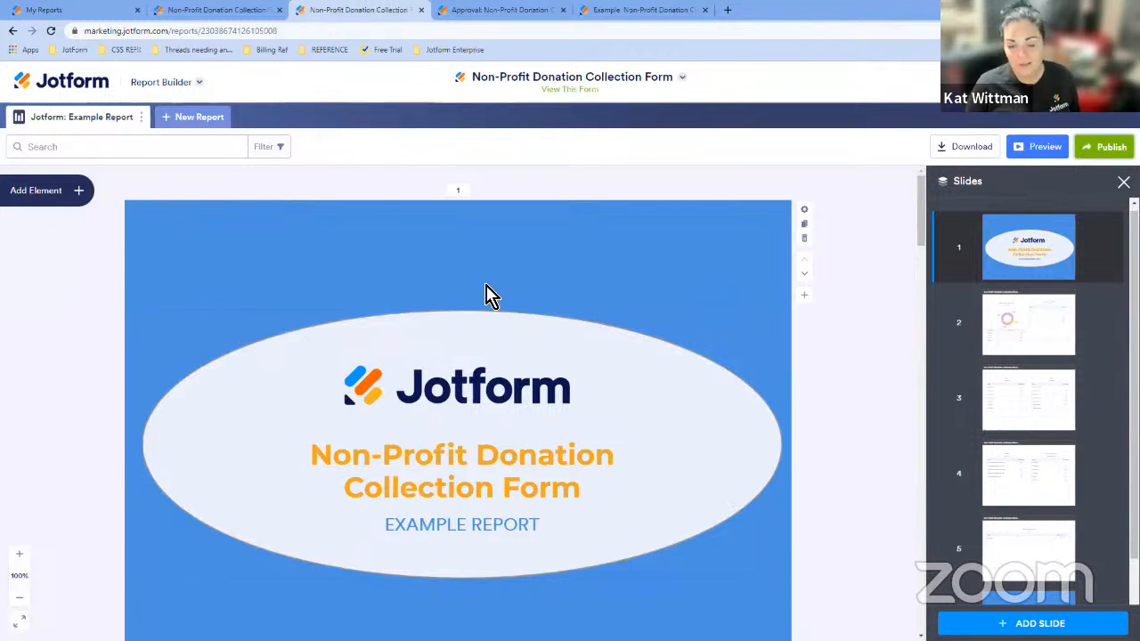
{"action": "left_click", "coordinate": [232, 148]}
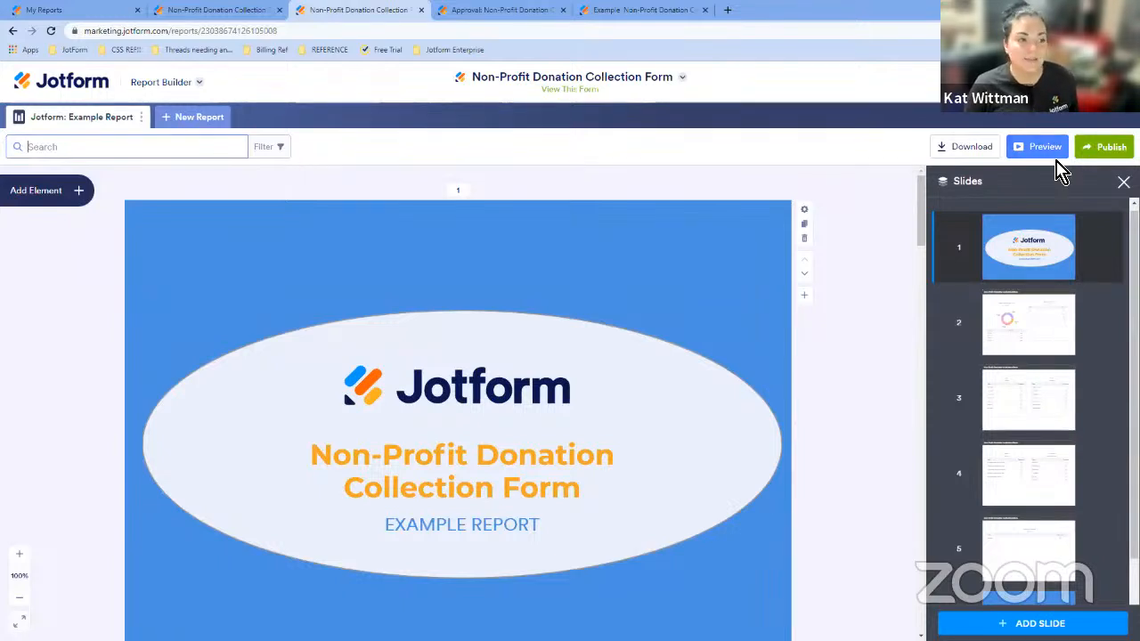
{"action": "left_click", "coordinate": [1104, 149]}
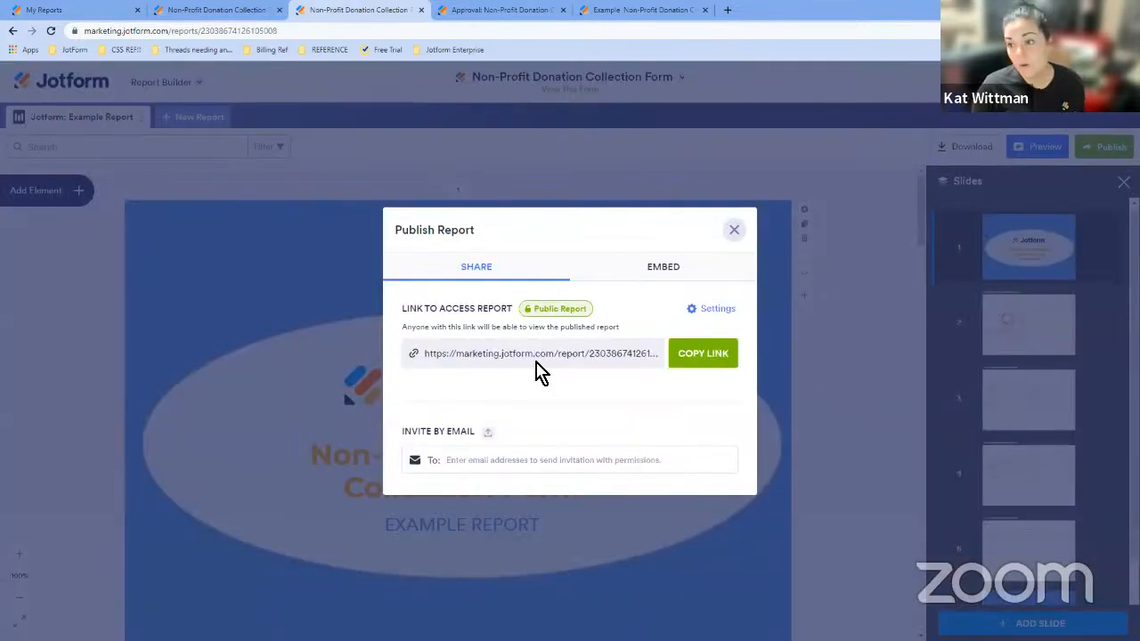
{"action": "left_click", "coordinate": [737, 235]}
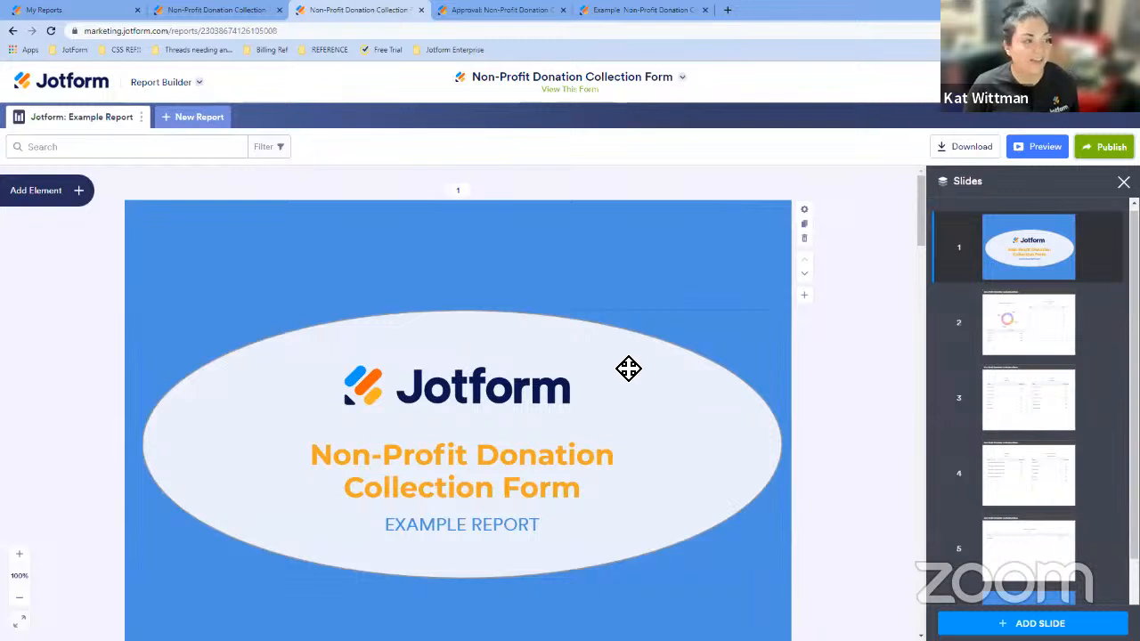
{"action": "left_click", "coordinate": [198, 84]}
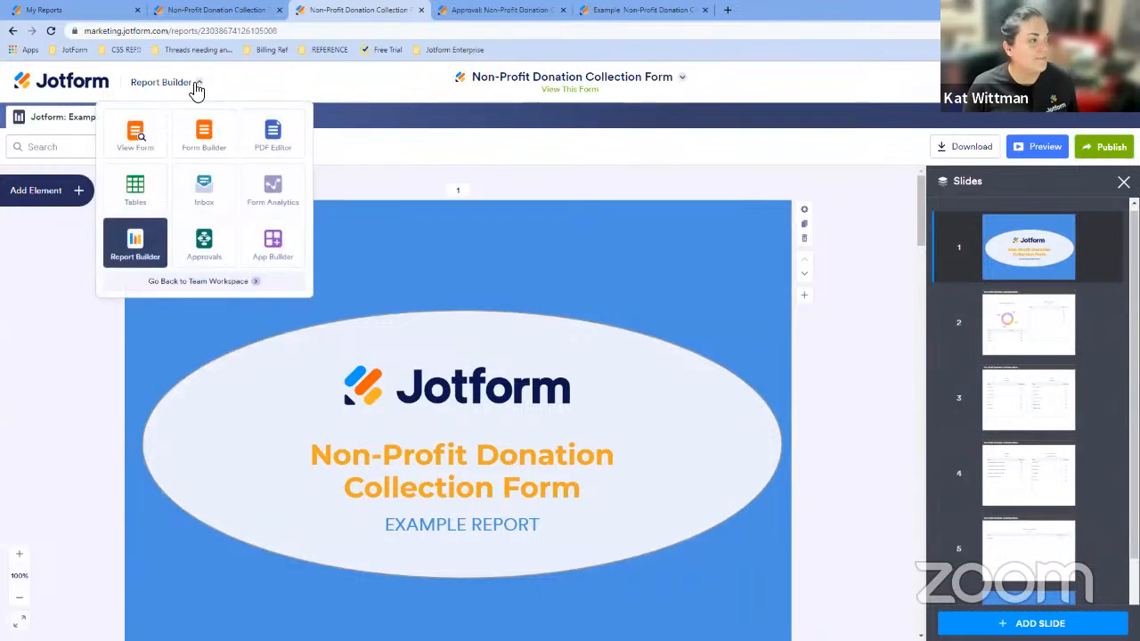
{"action": "left_click", "coordinate": [510, 11]}
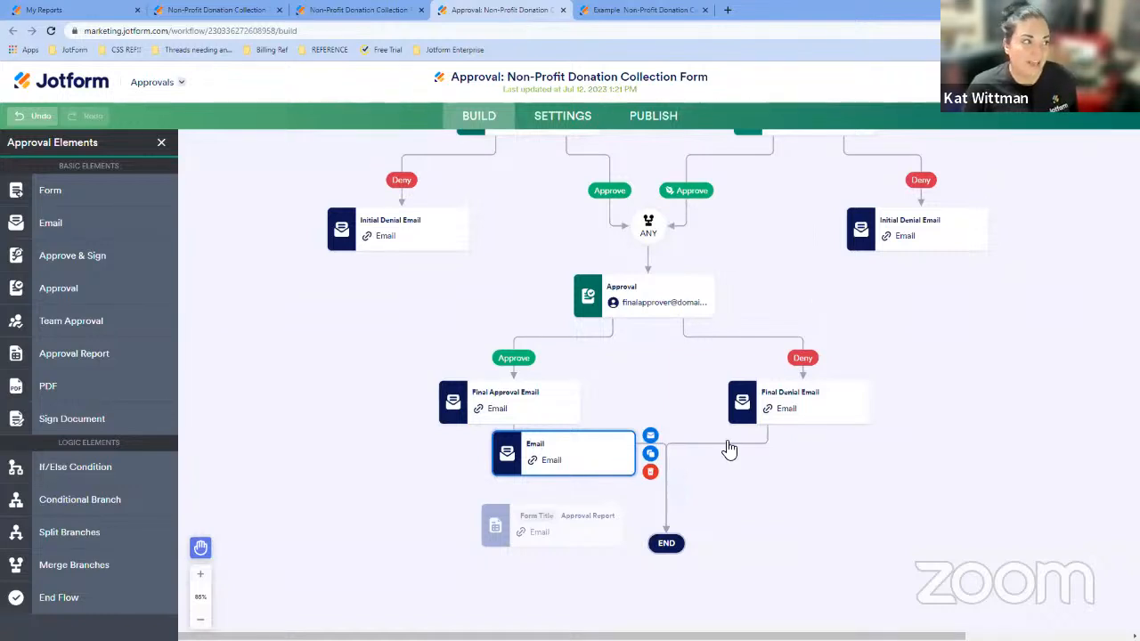
{"action": "left_click", "coordinate": [381, 11]}
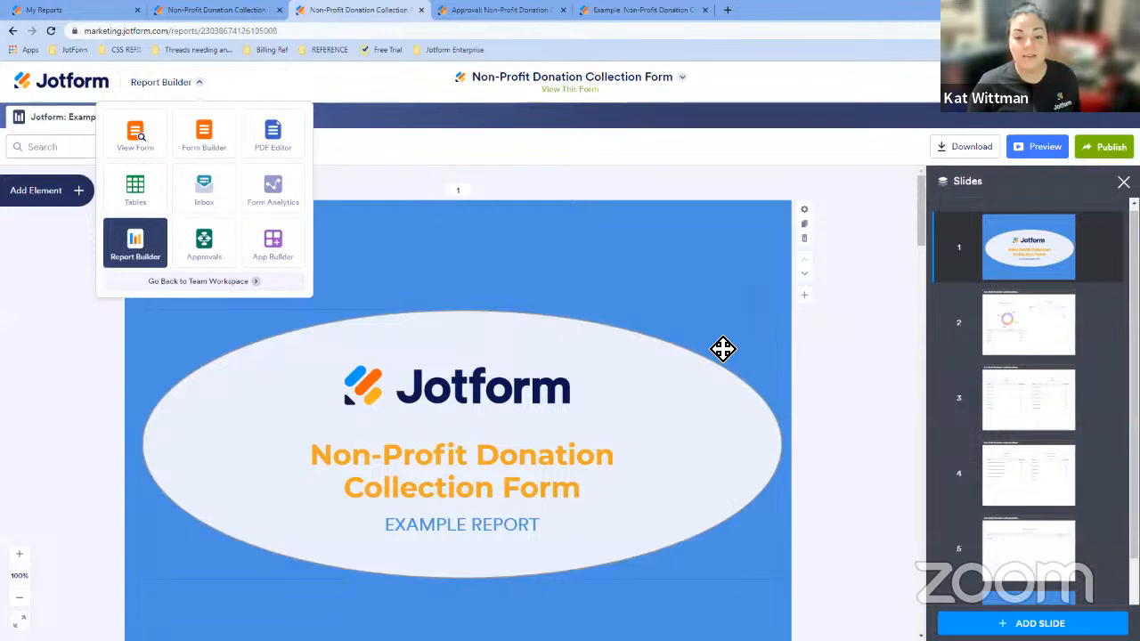
{"action": "left_click", "coordinate": [613, 176]}
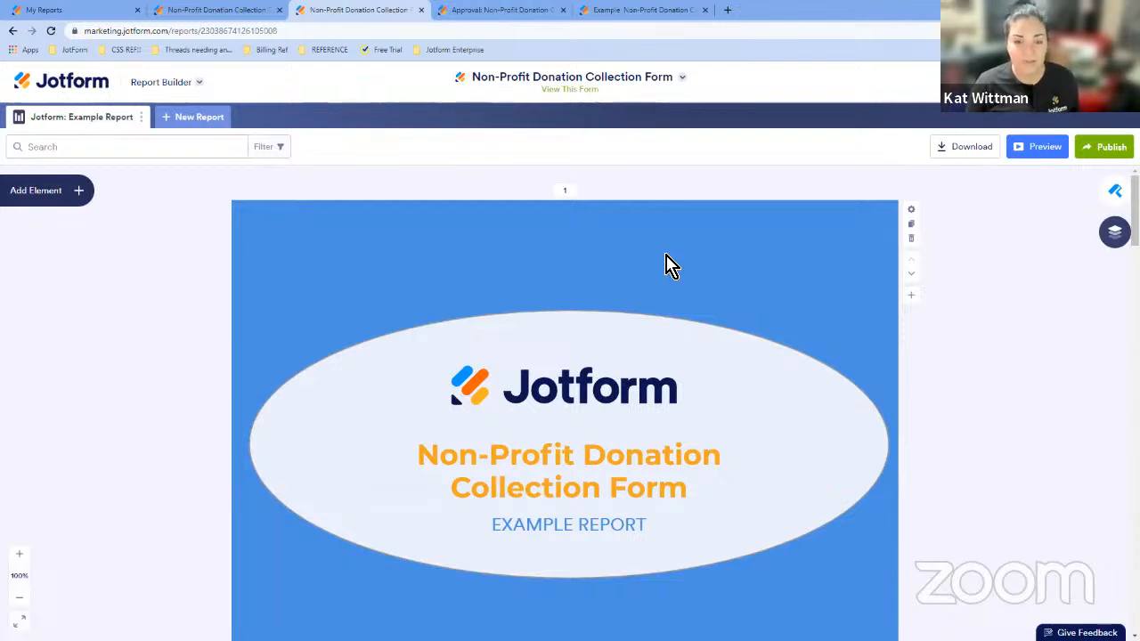
{"action": "scroll", "coordinate": [677, 267], "scroll_direction": "down", "scroll_amount": 1}
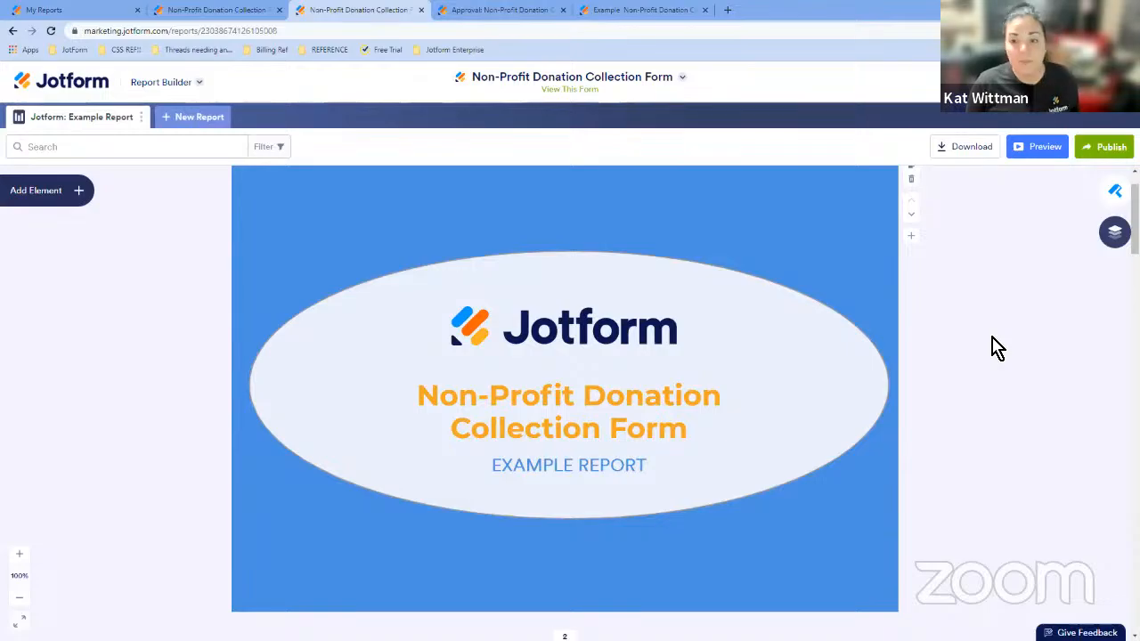
{"action": "key", "text": "alt+Tab"}
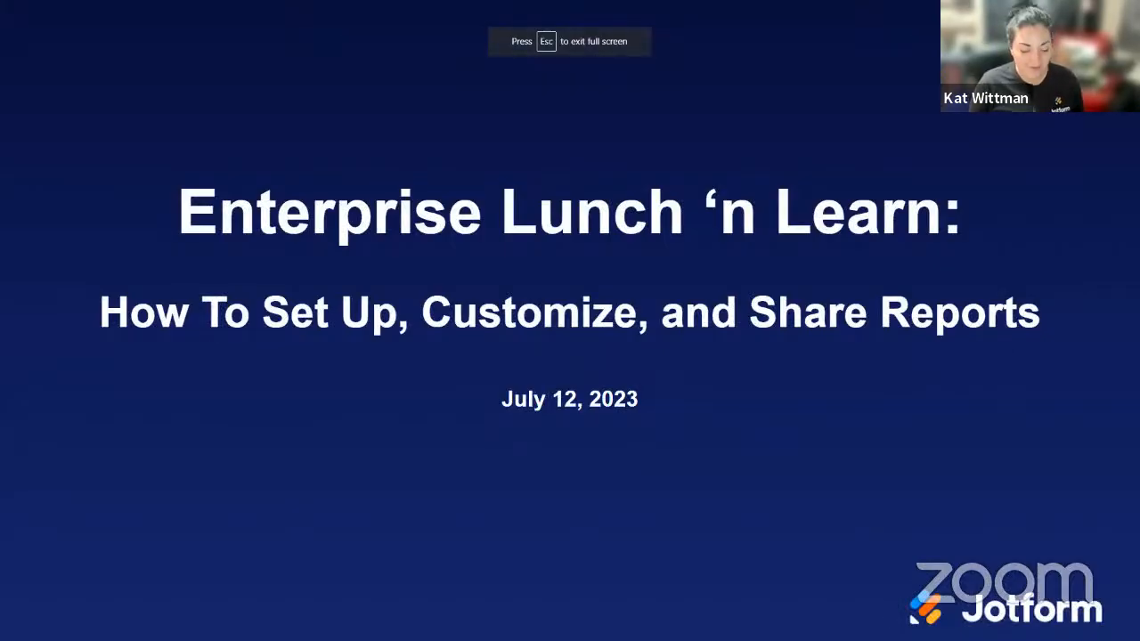
{"action": "left_click", "coordinate": [889, 331]}
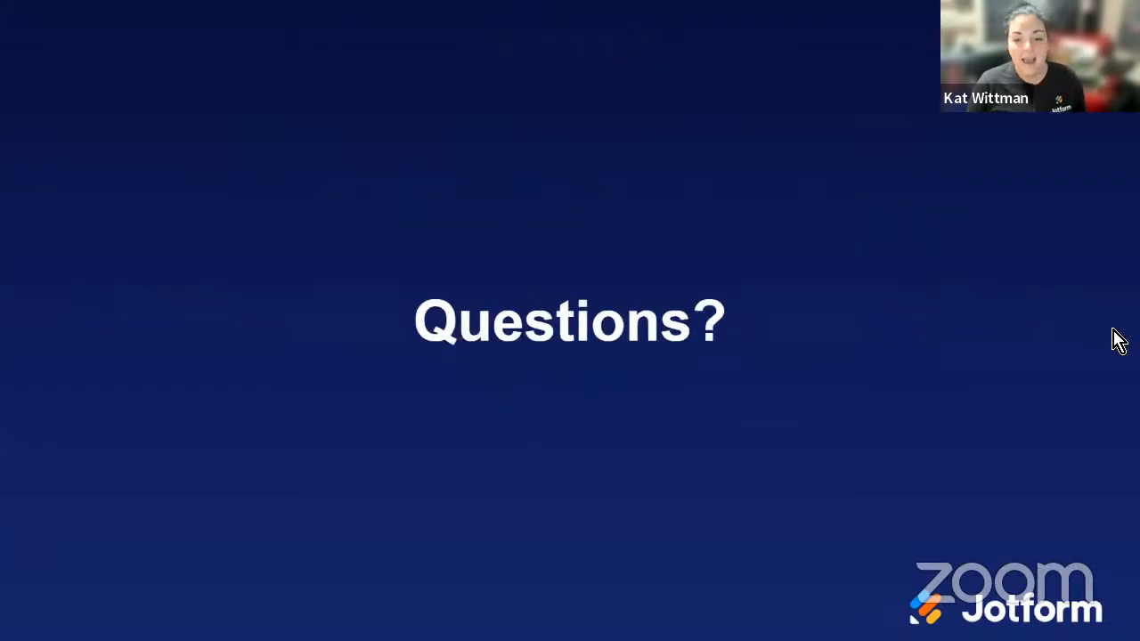